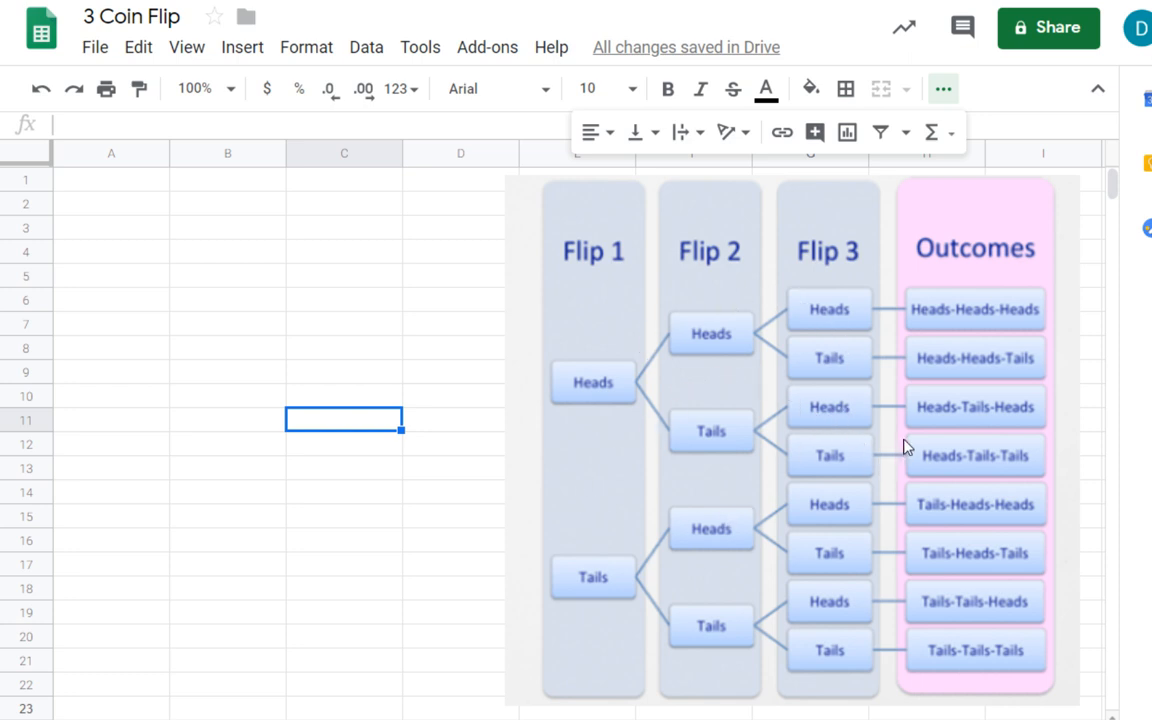
Enter the variable definition "Let X represent the number of heads." in cell A1.
left_click(76, 182)
type("Le")
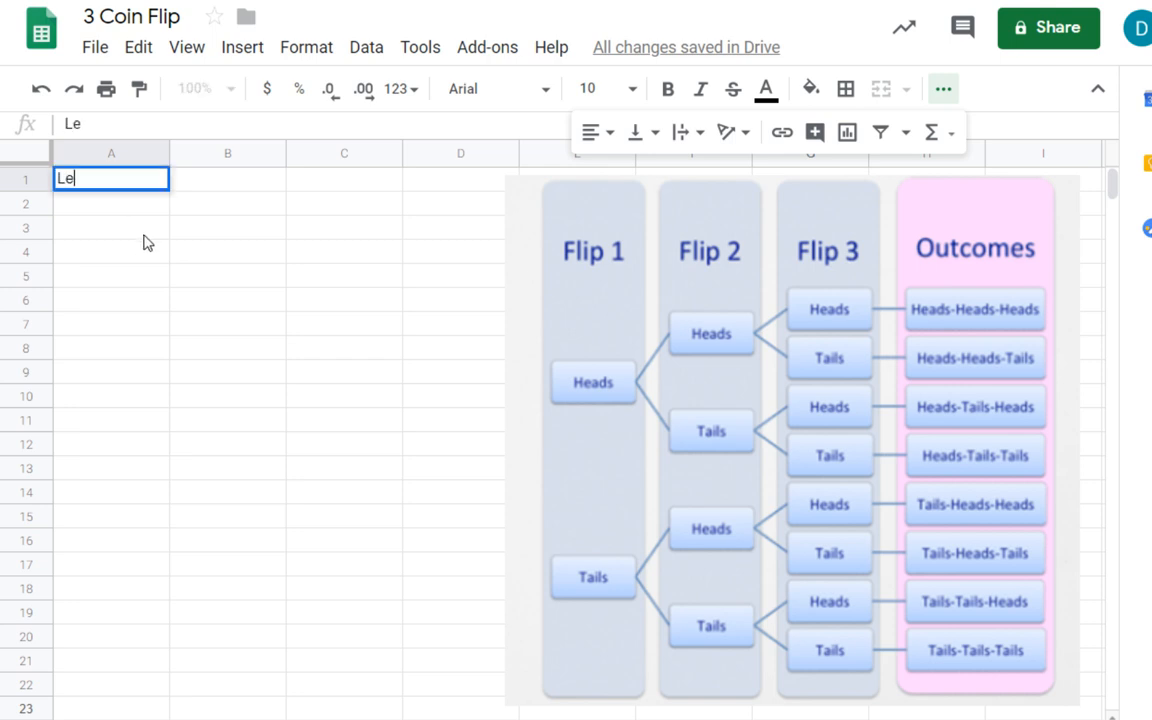
type("t X repre")
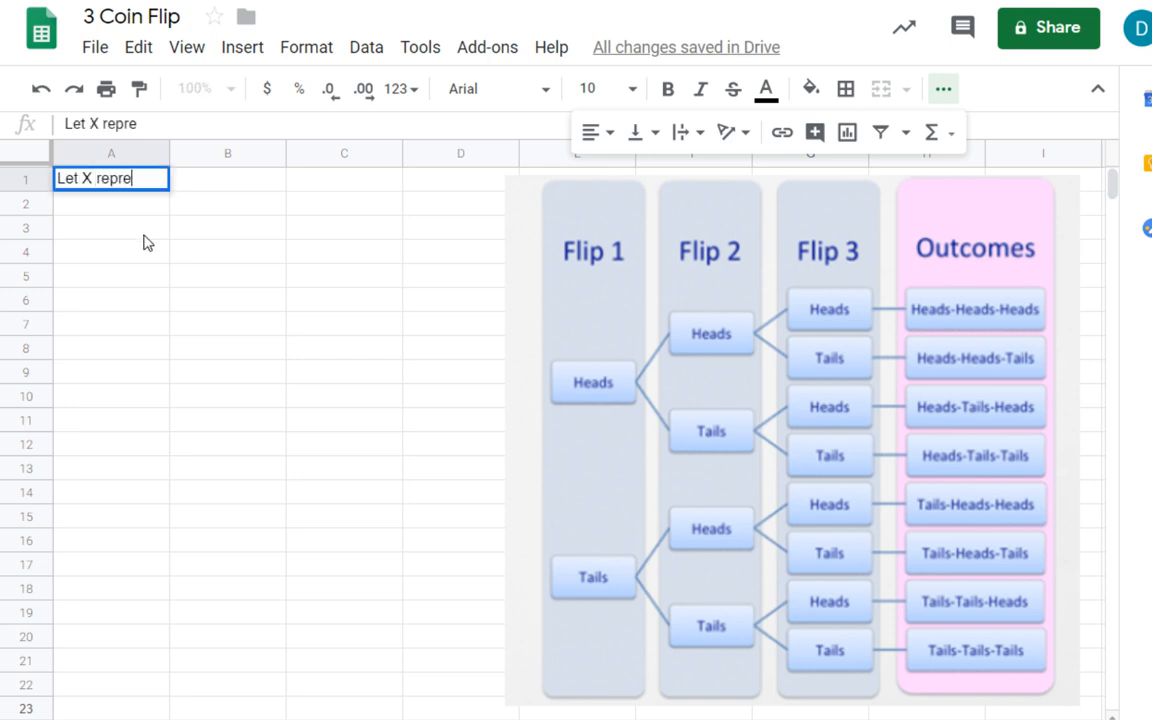
type("sent the number of ")
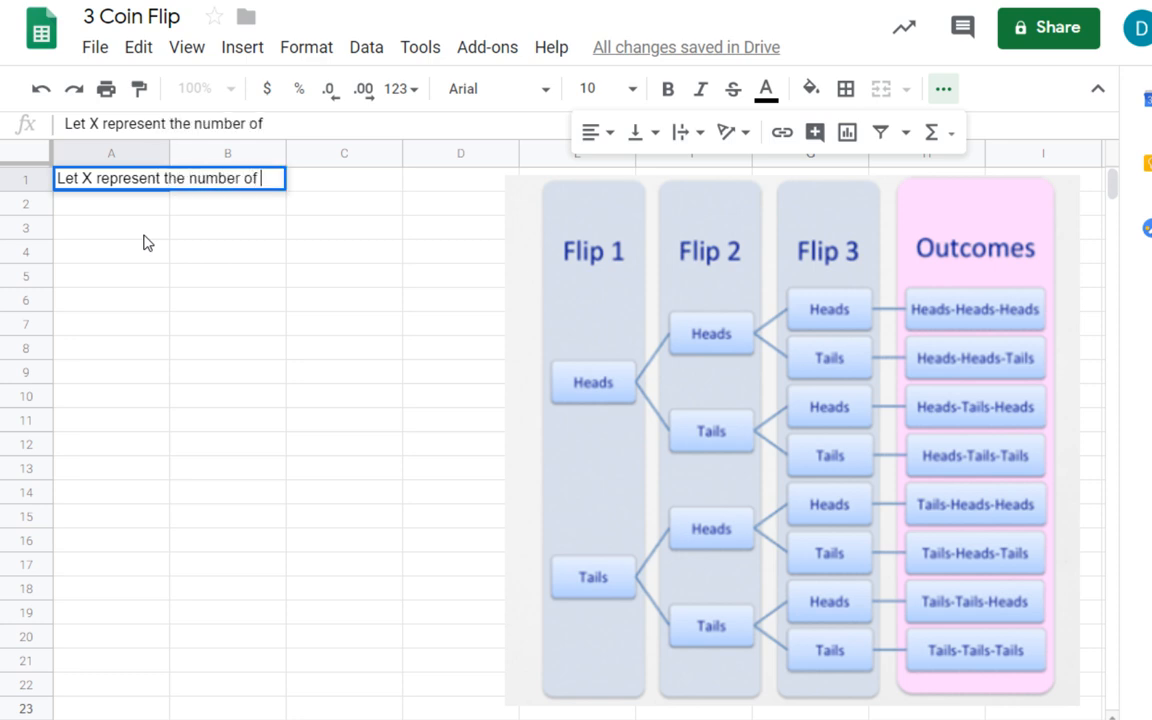
type("heads.")
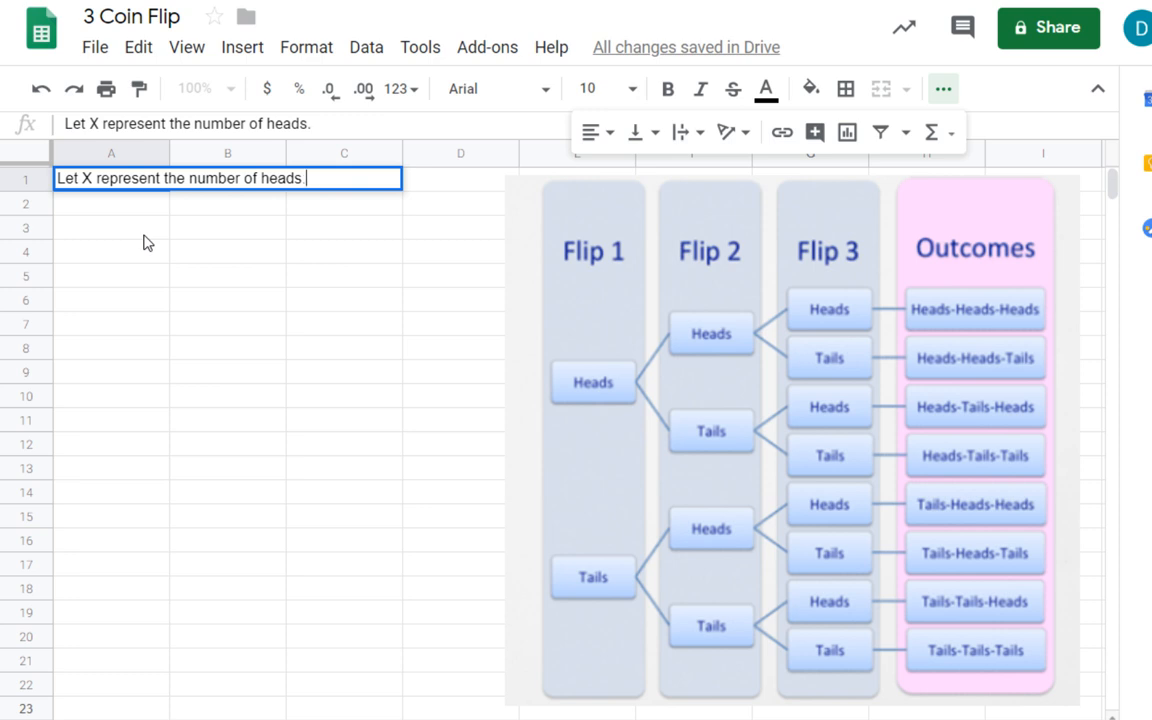
key("Return")
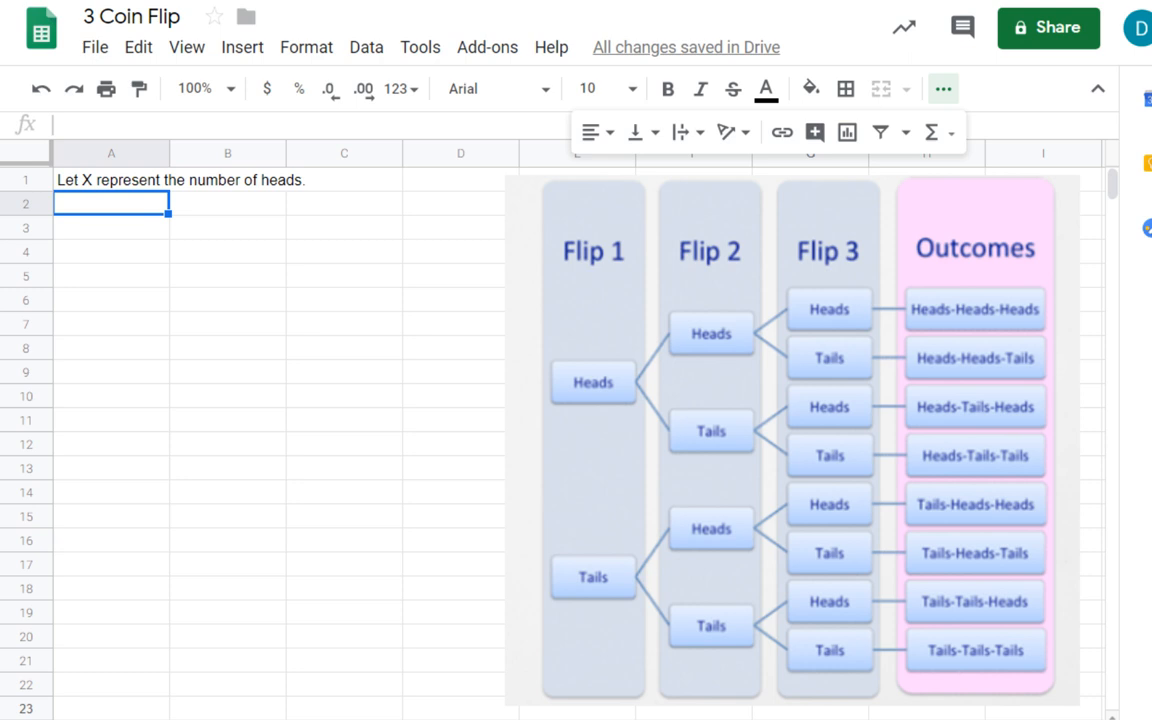
Enter the header x in A4 and list the values 0, 1, 2 and 3 below it in A5:A8.
left_click(128, 238)
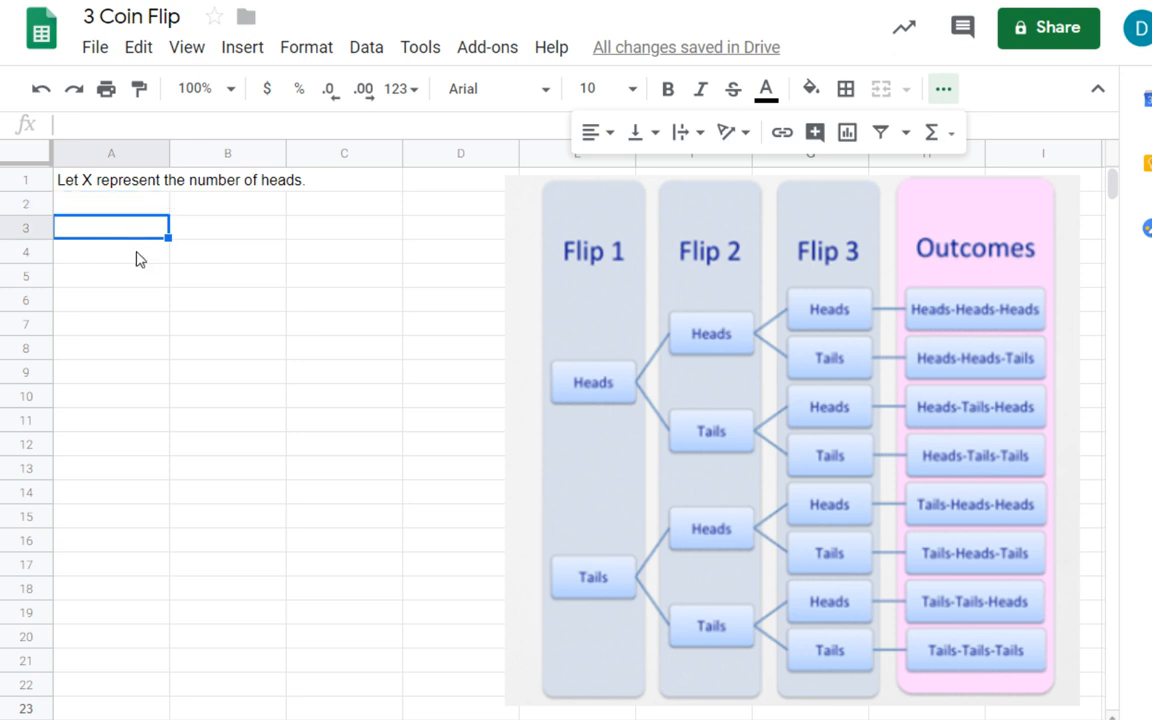
key("Down")
left_click(943, 89)
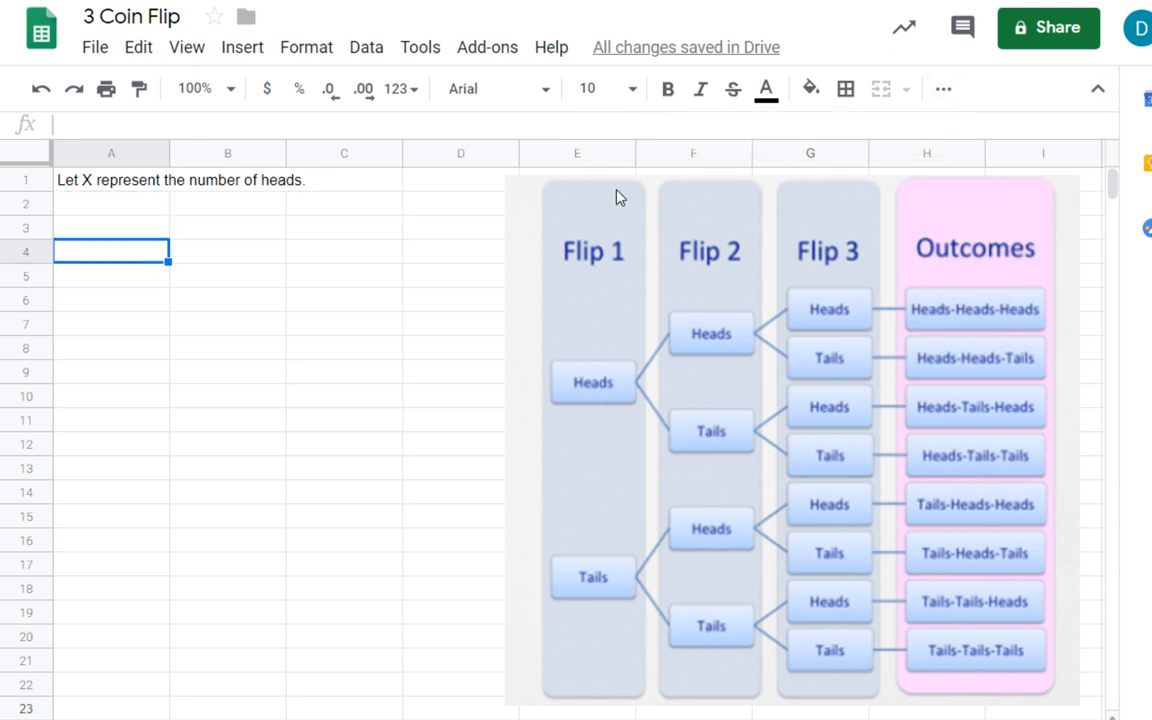
type("x")
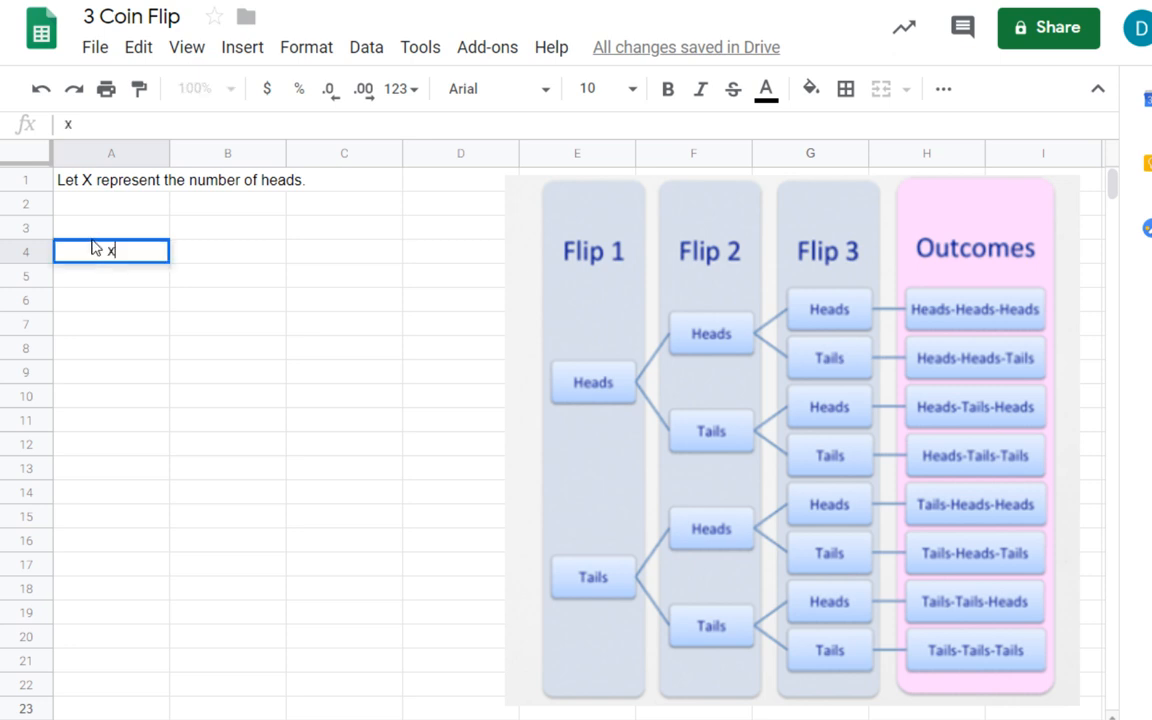
key("Return")
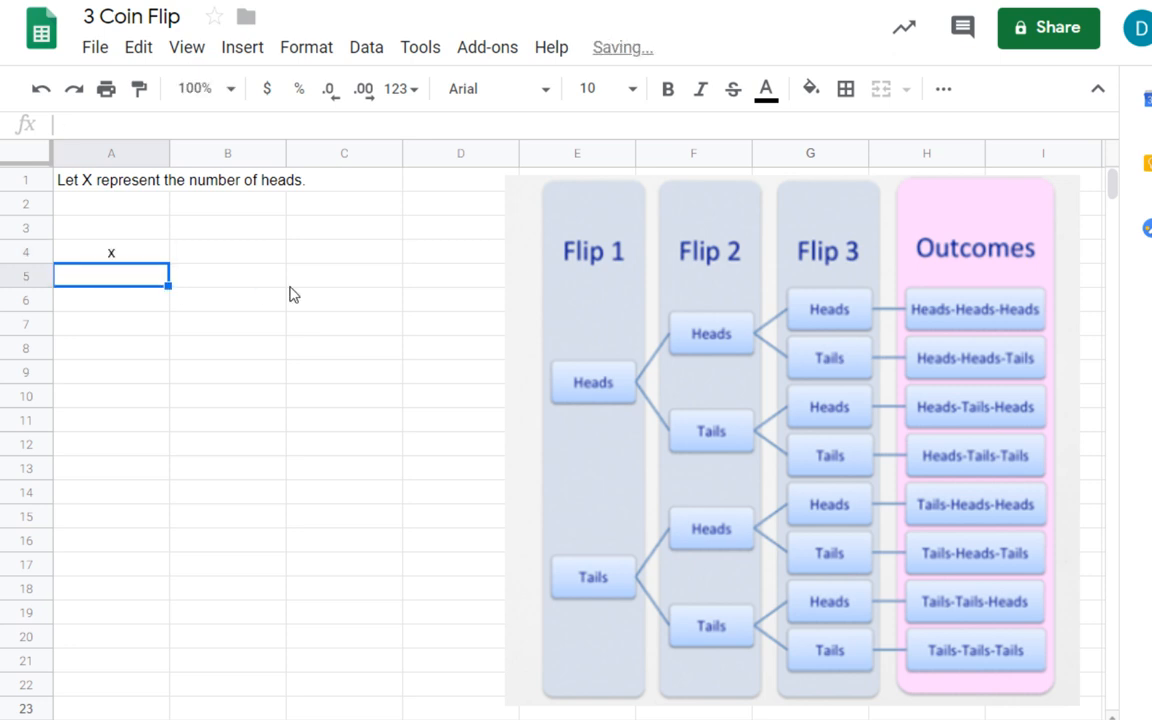
type("0")
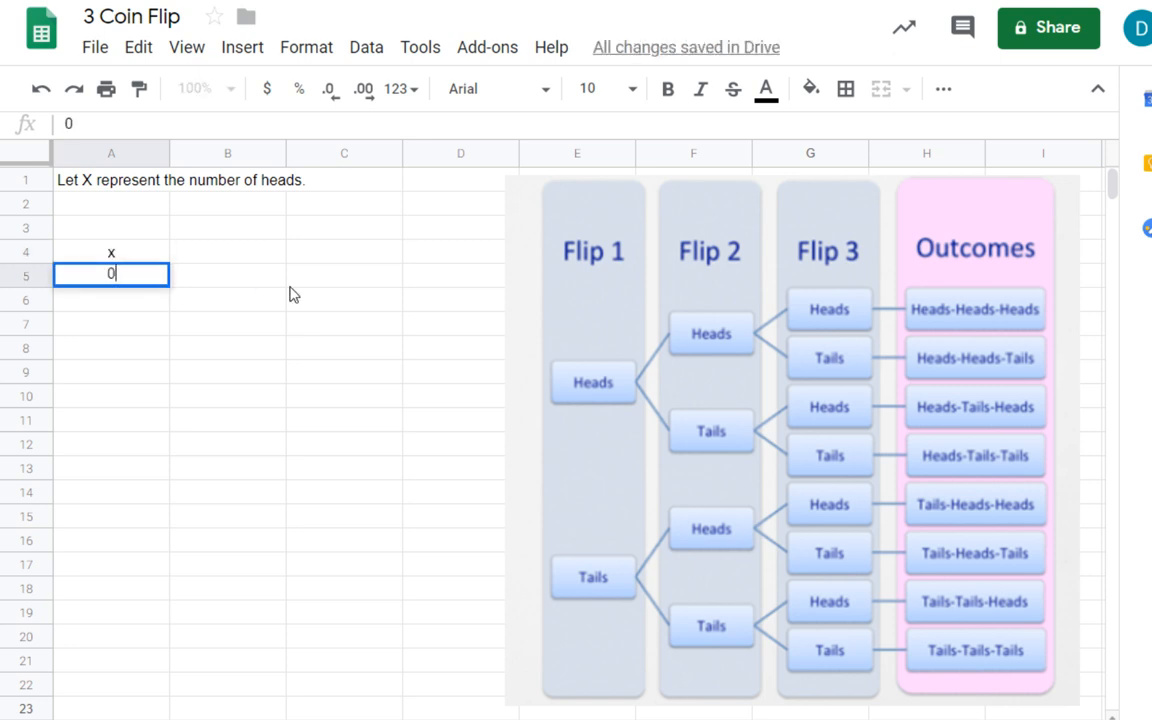
key("Return")
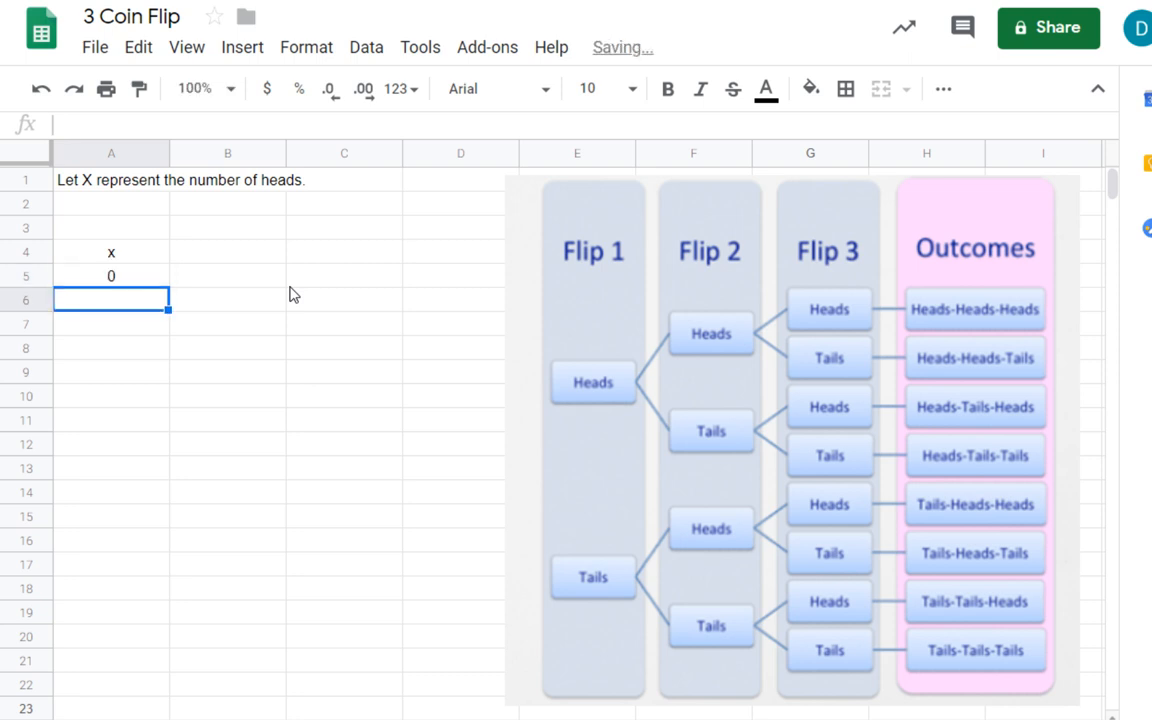
type("1")
key("Return")
type("2")
key("Return")
type("3")
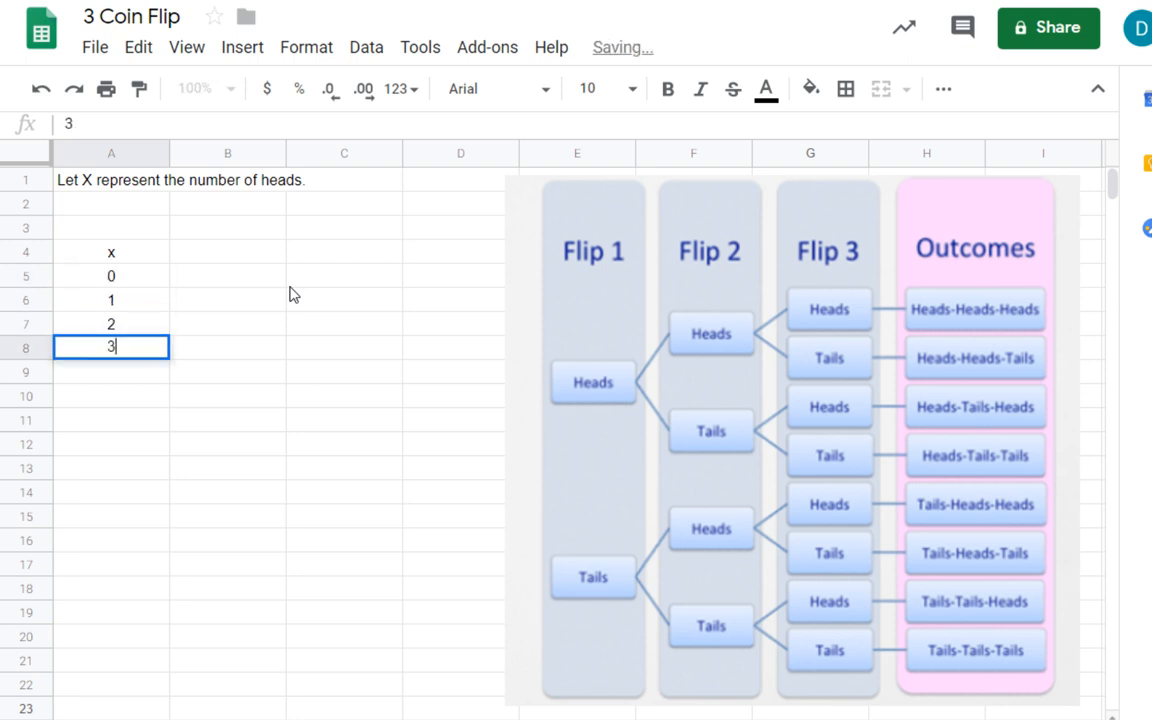
Enter the probability column header P(X=x) in cell B4.
left_click(228, 260)
type("P(X")
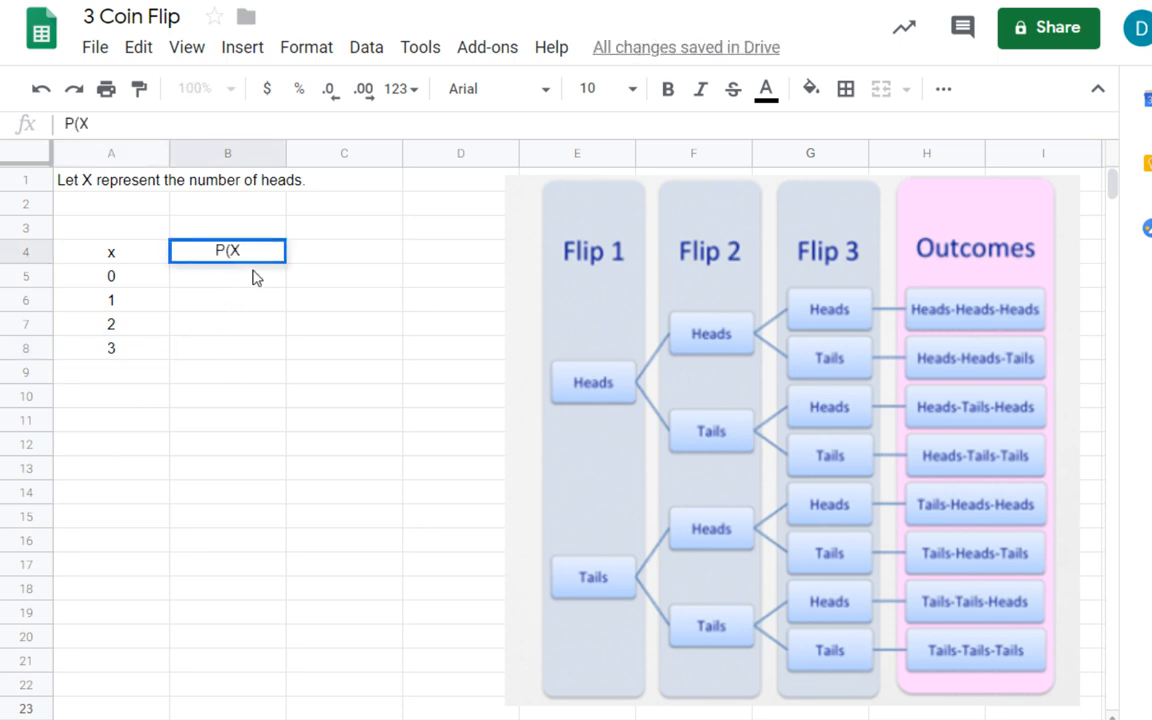
type("=")
key("BackSpace")
key("BackSpace")
type("x)")
key("BackSpace")
key("BackSpace")
type("X=x)")
left_click(212, 284)
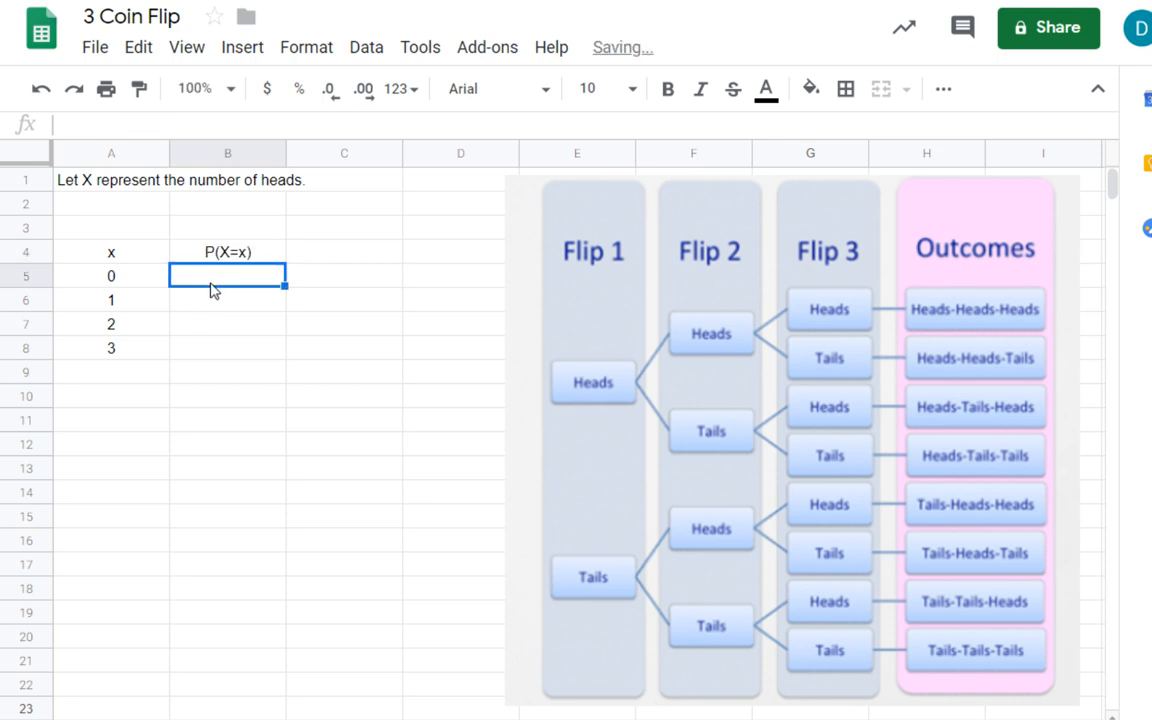
left_click(122, 285)
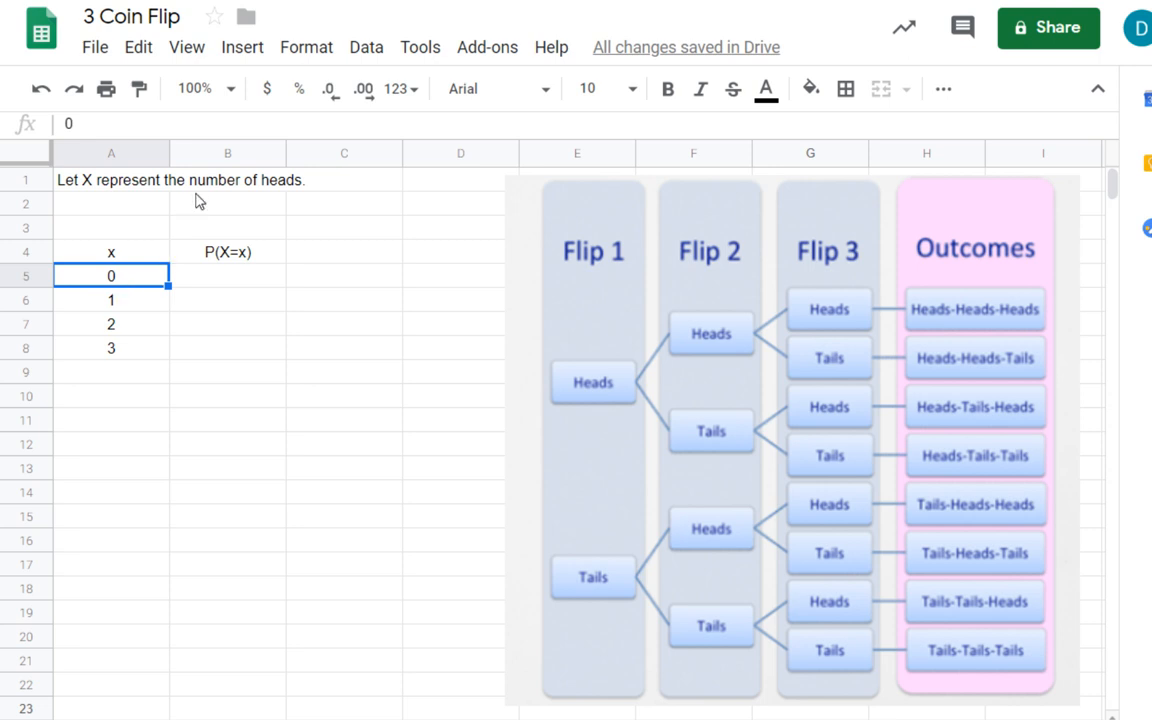
left_click(112, 182)
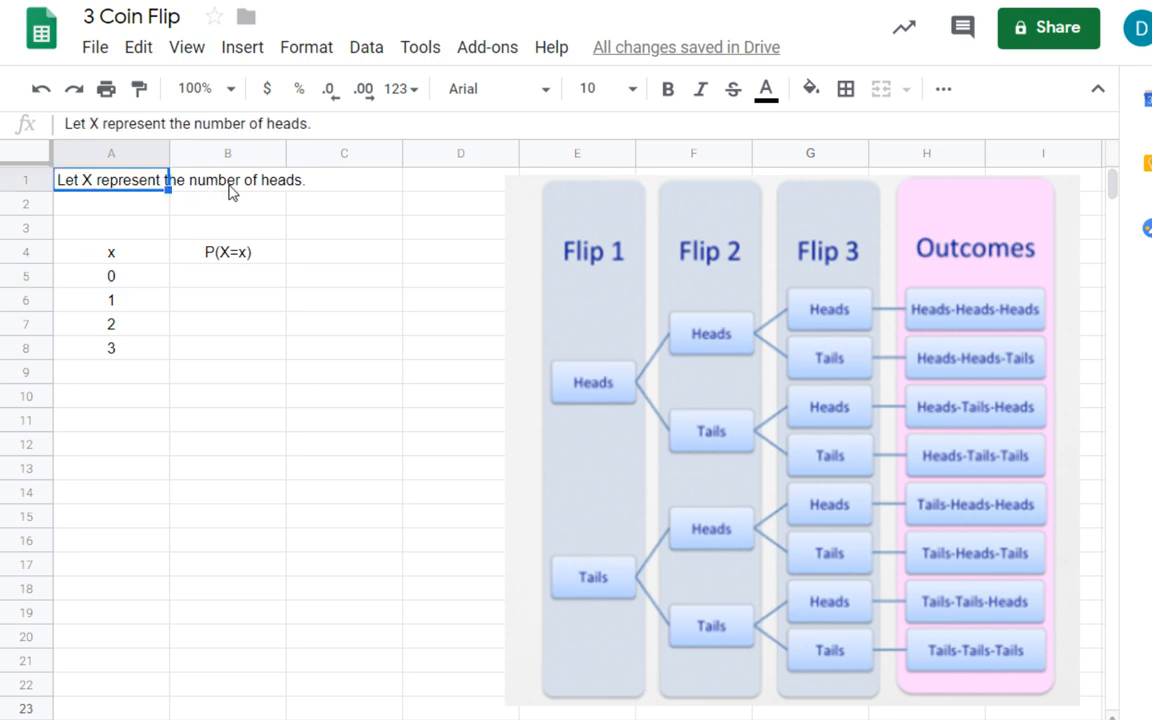
left_click(207, 181)
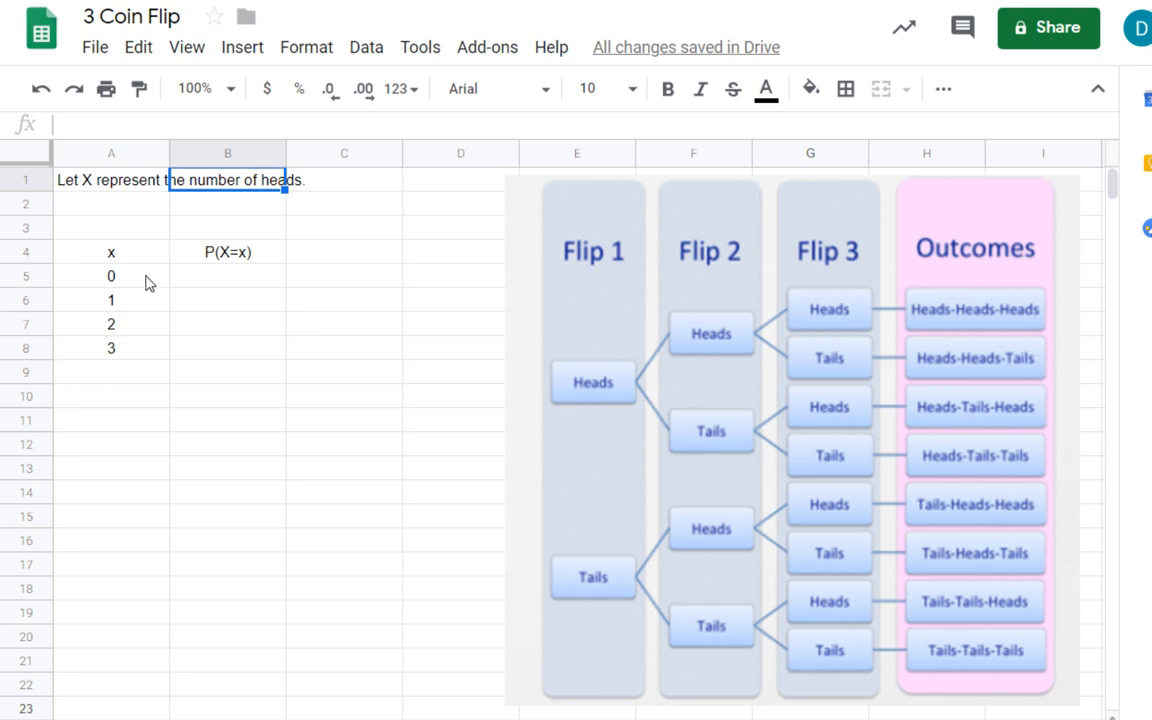
left_click(116, 283)
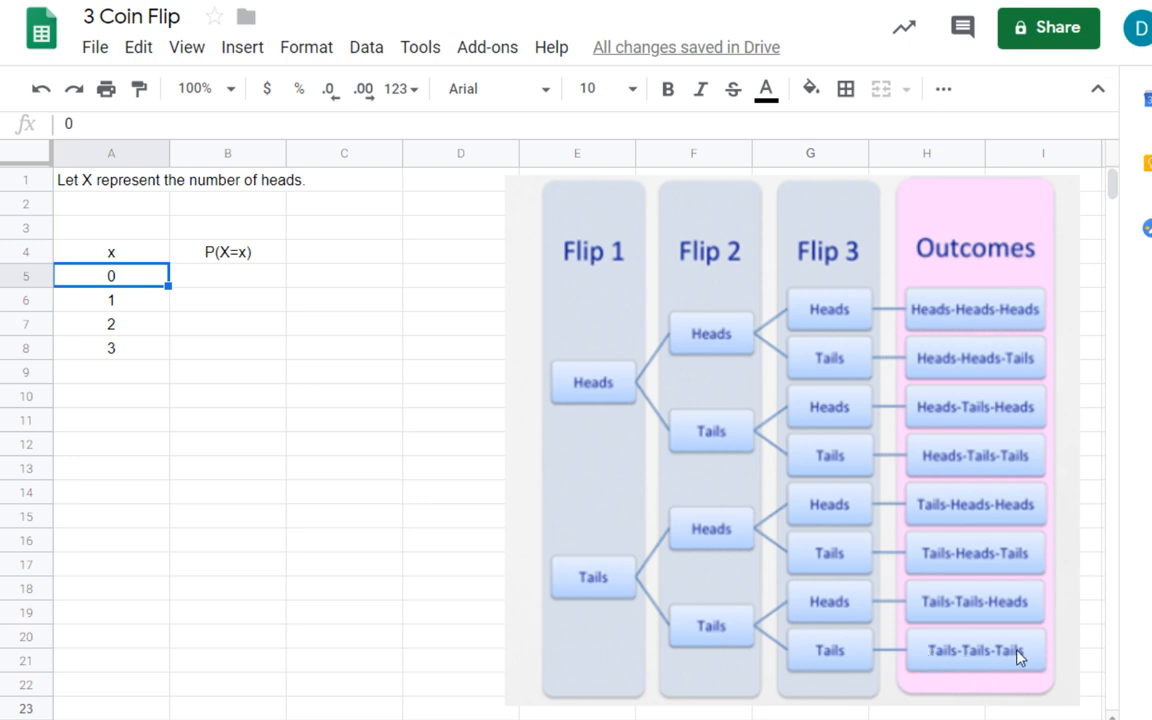
Enter the probability of zero heads in cell B5 as the formula =1/8.
left_click(220, 288)
type("=")
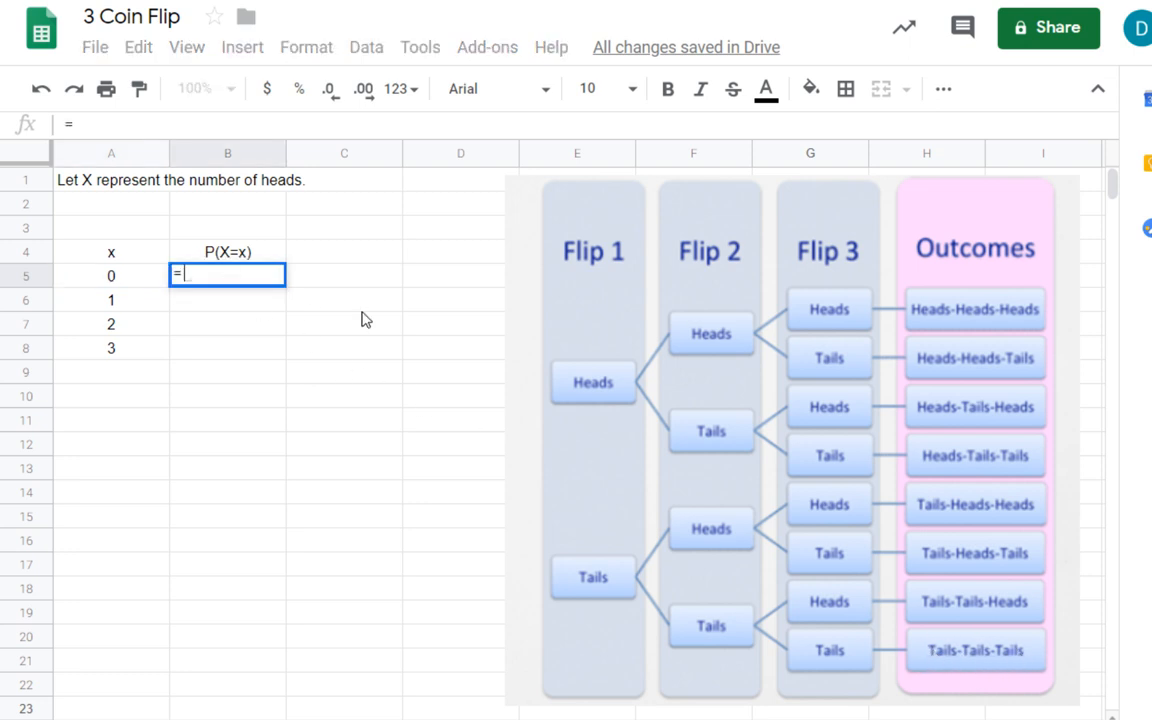
type("1")
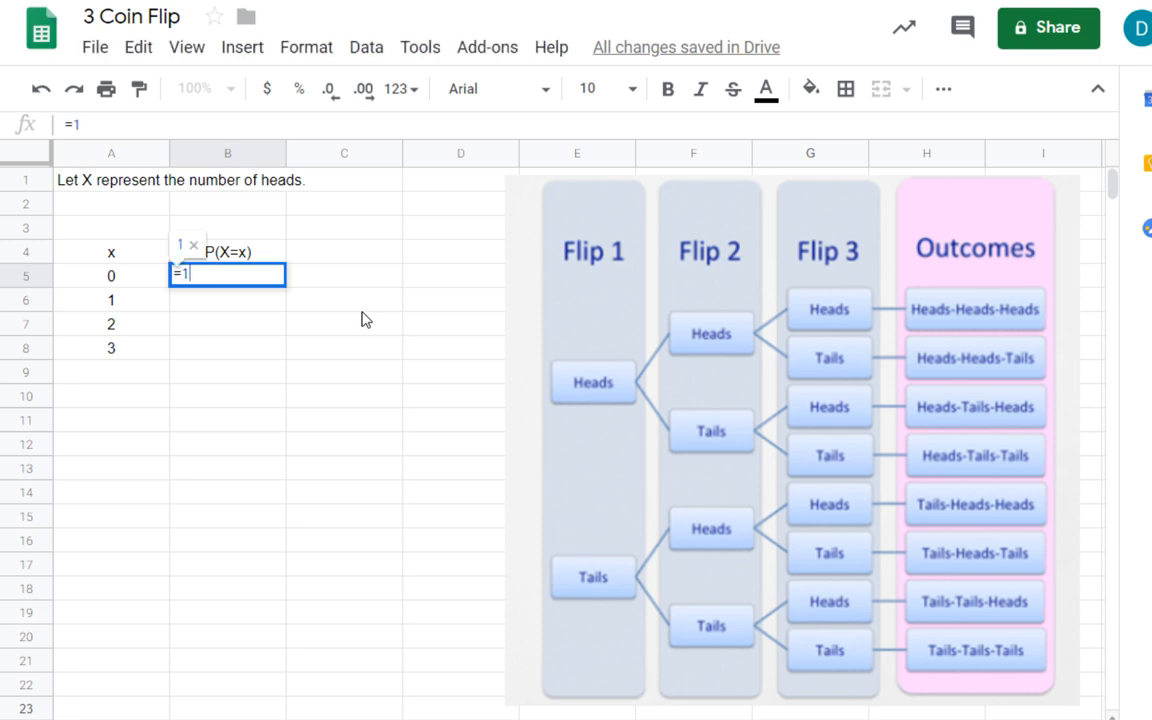
type("/8")
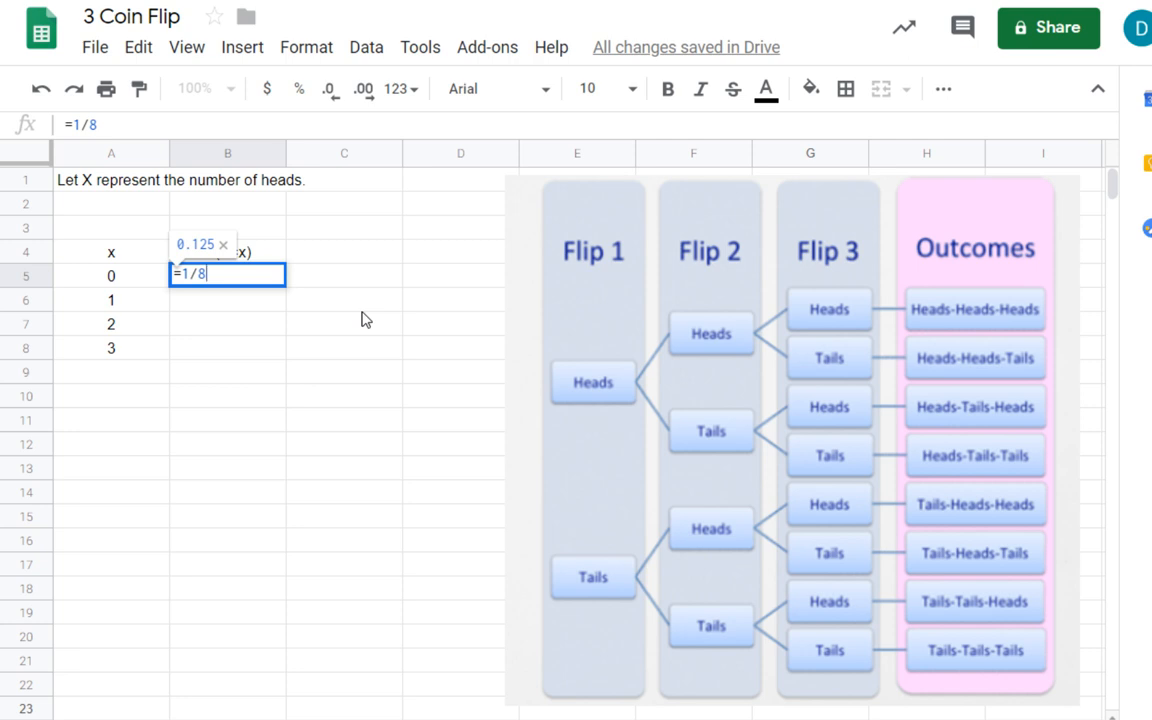
key("Return")
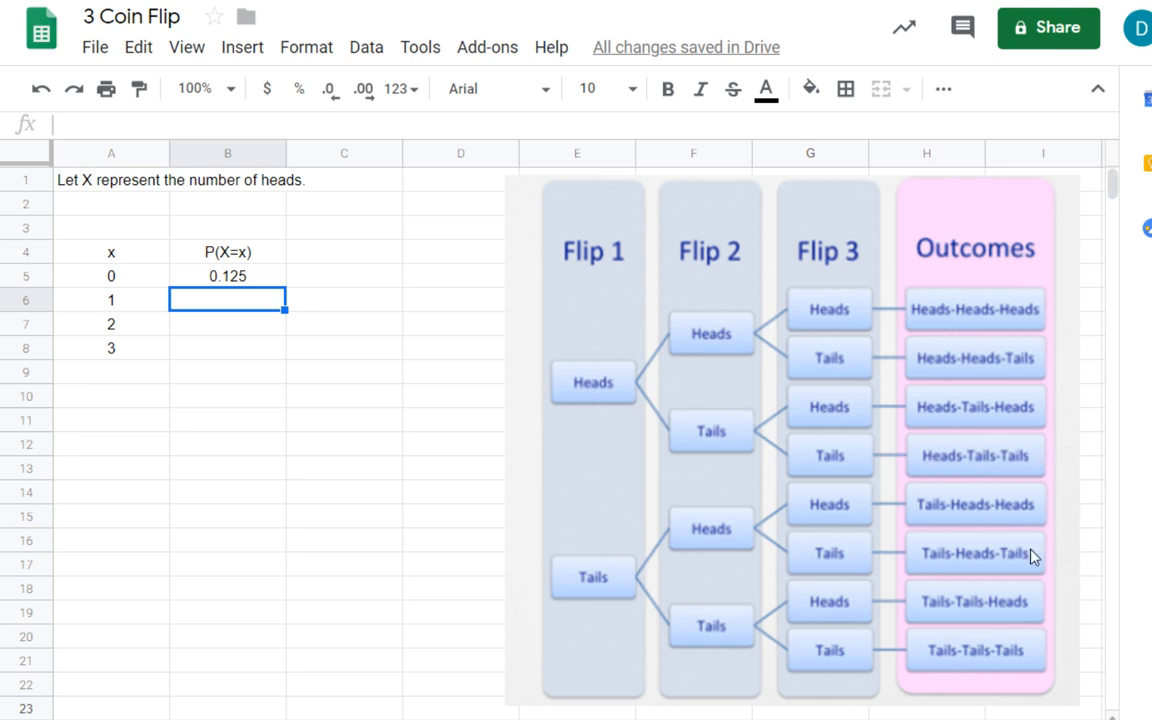
Fill in the remaining probabilities as formulas: =3/8 in B6 and B7, and =1/8 in B8.
double_click(238, 299)
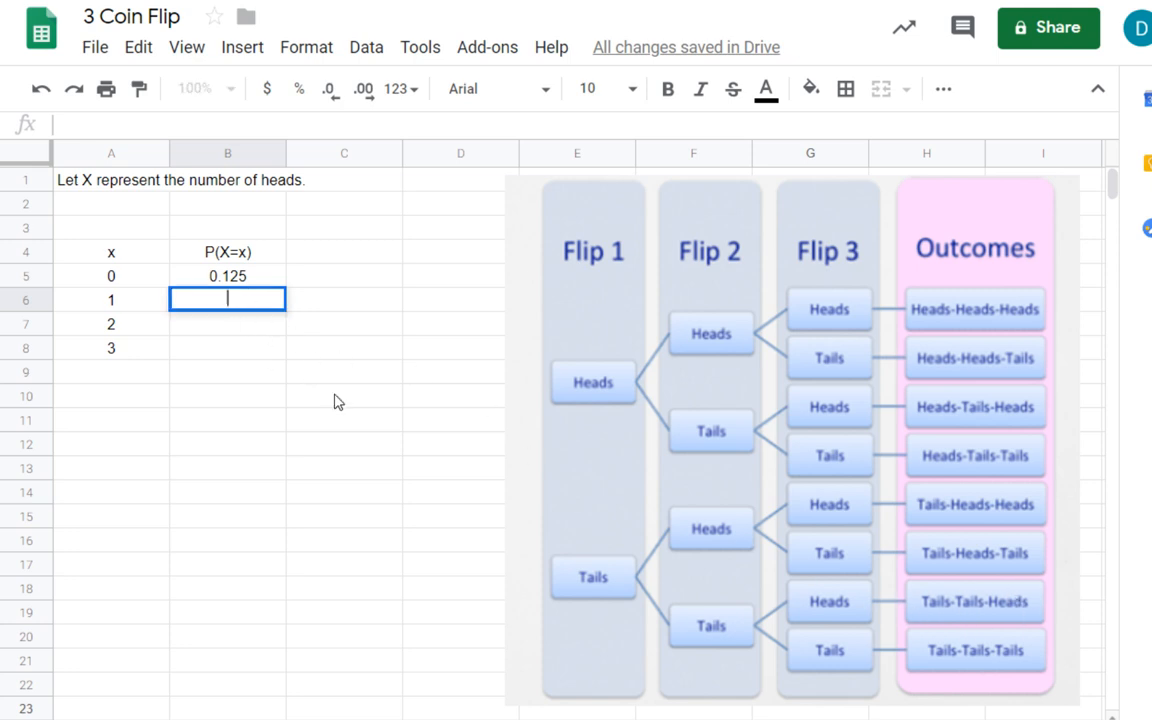
type("=3/8")
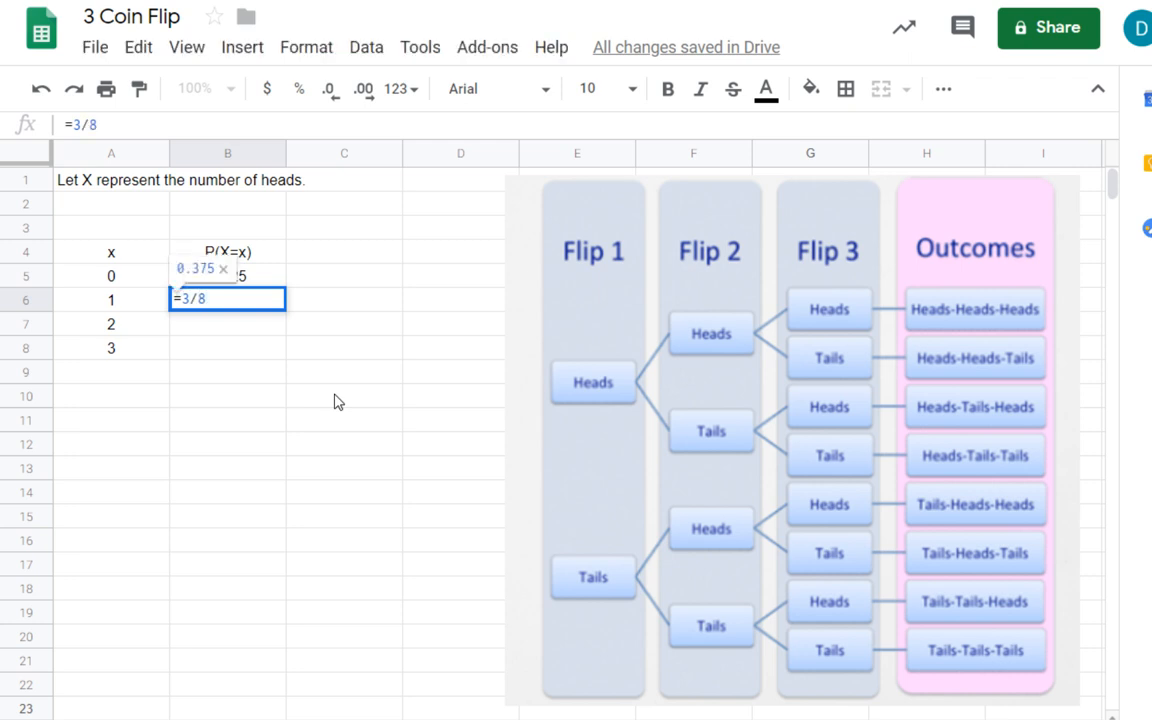
key("Return")
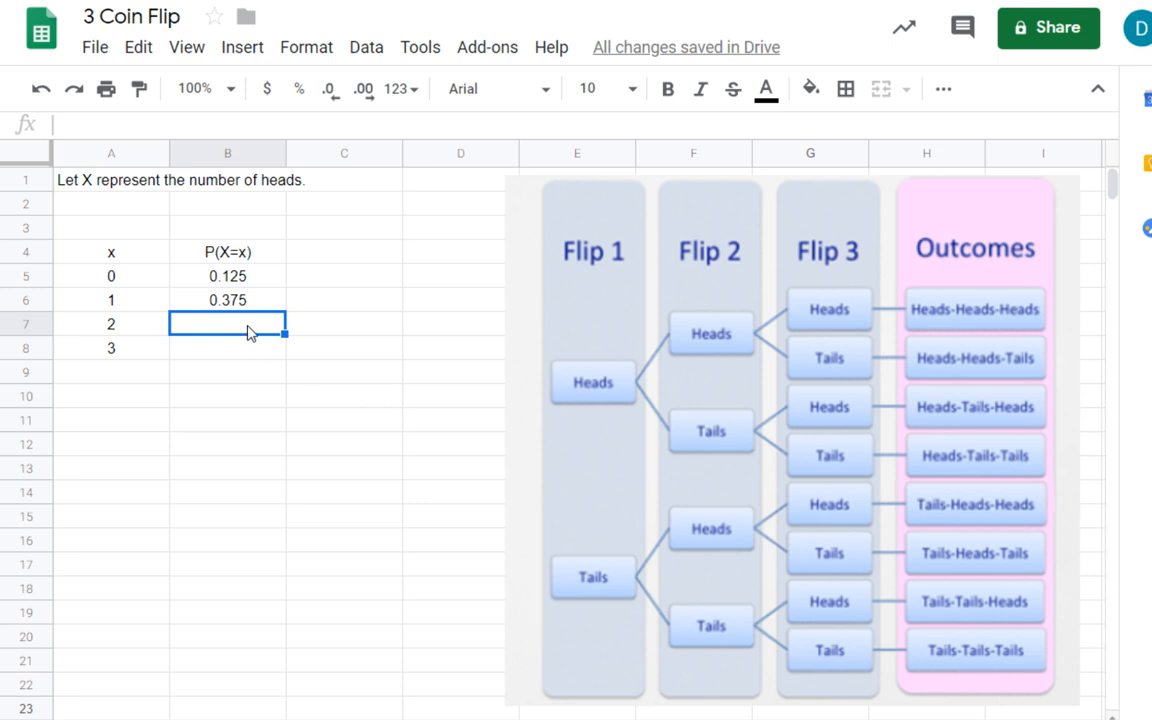
type("=")
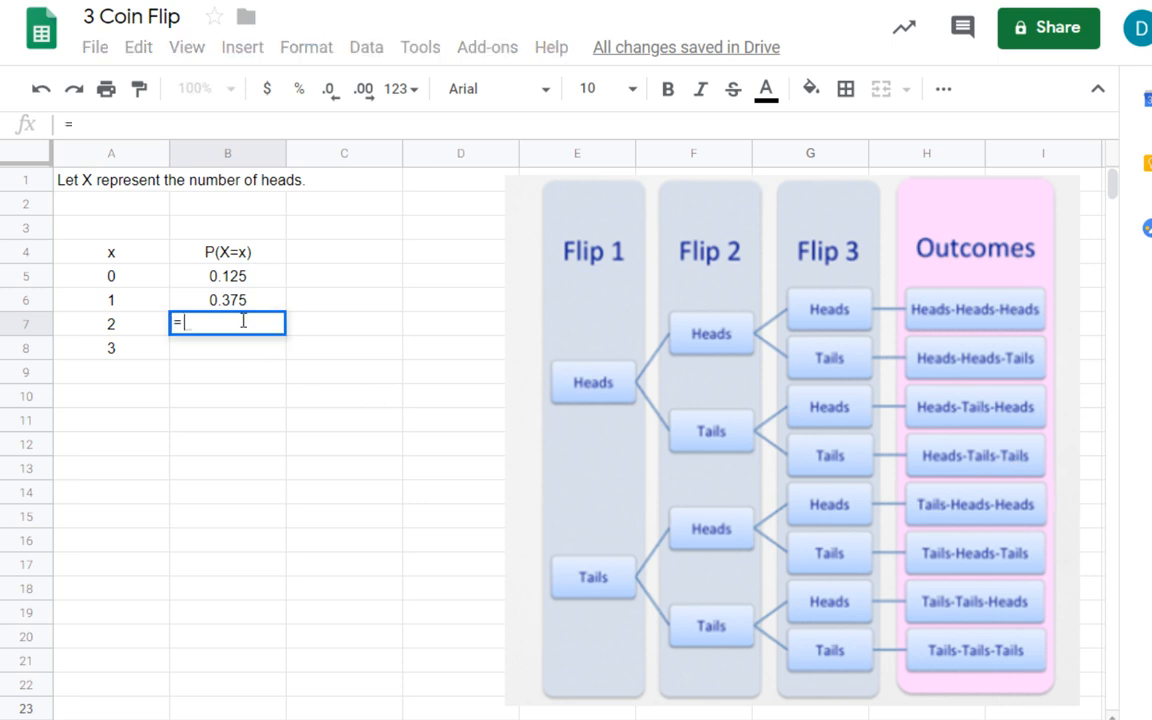
type("3")
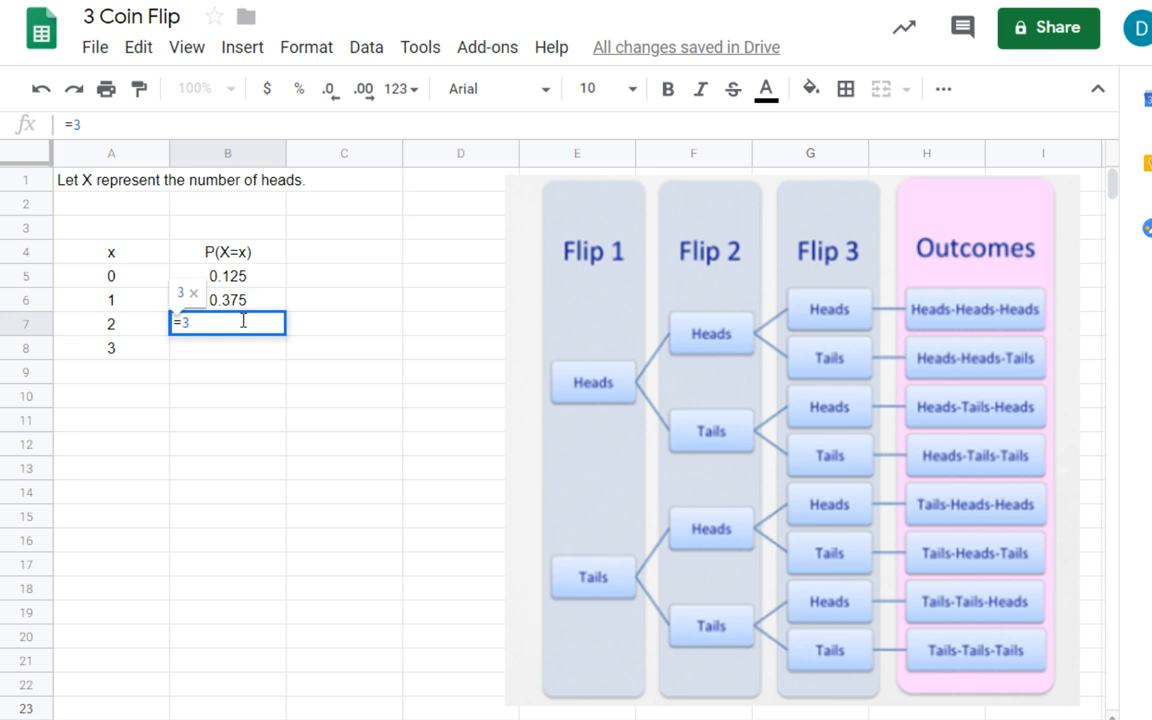
type("/8")
key("Return")
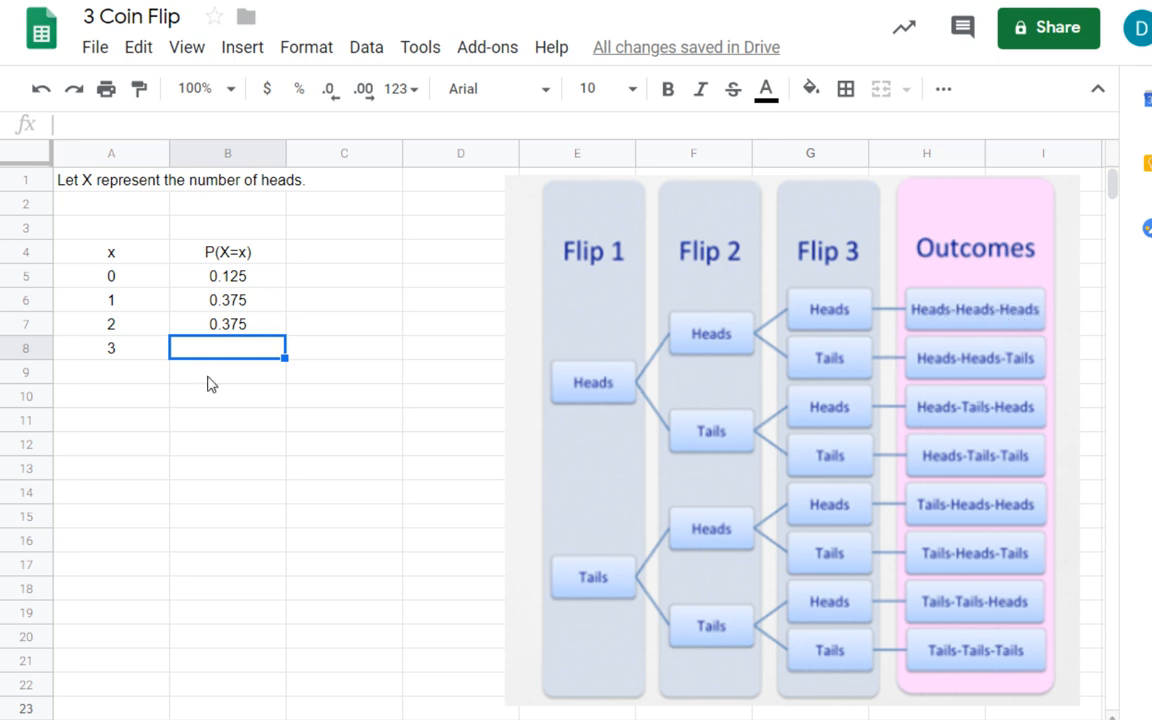
type("=1/8")
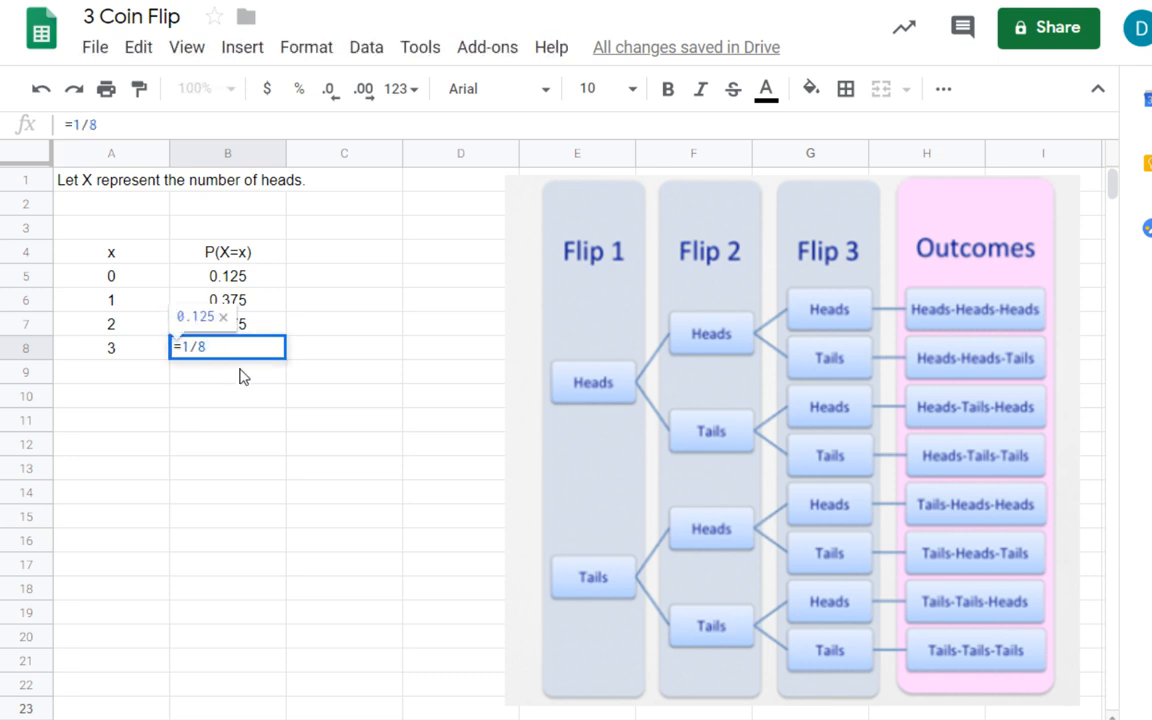
key("Return")
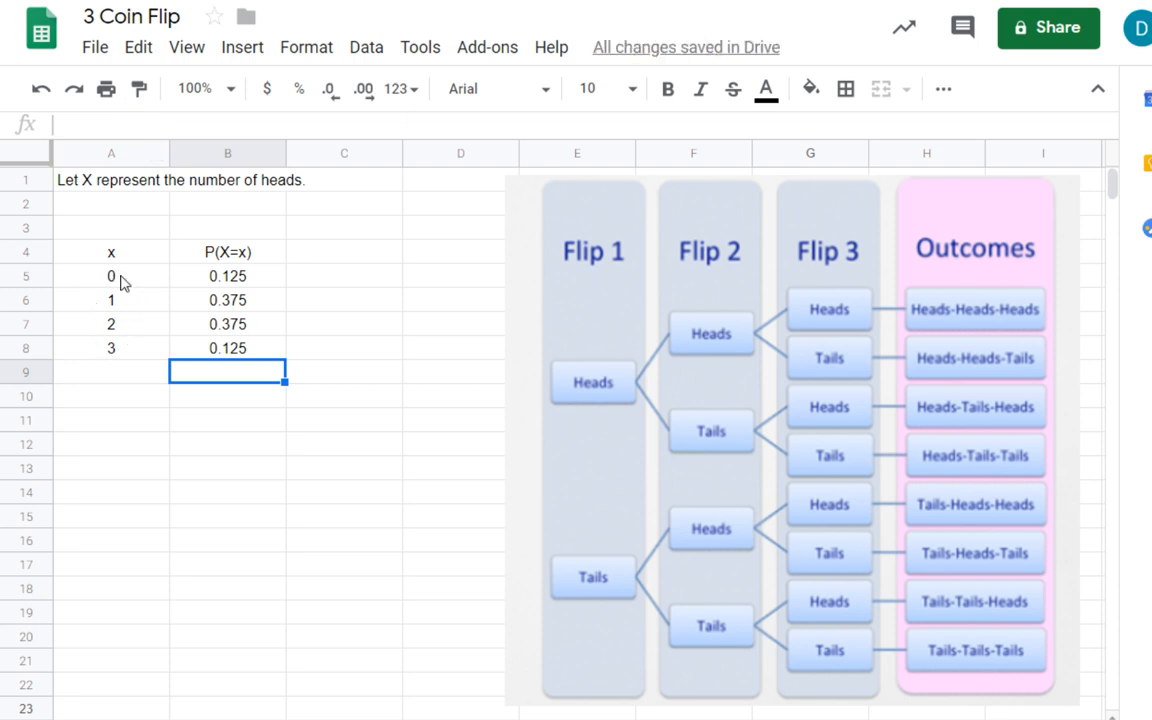
Total the probabilities in cell B10 with a SUM formula over B5:B8.
left_click(182, 396)
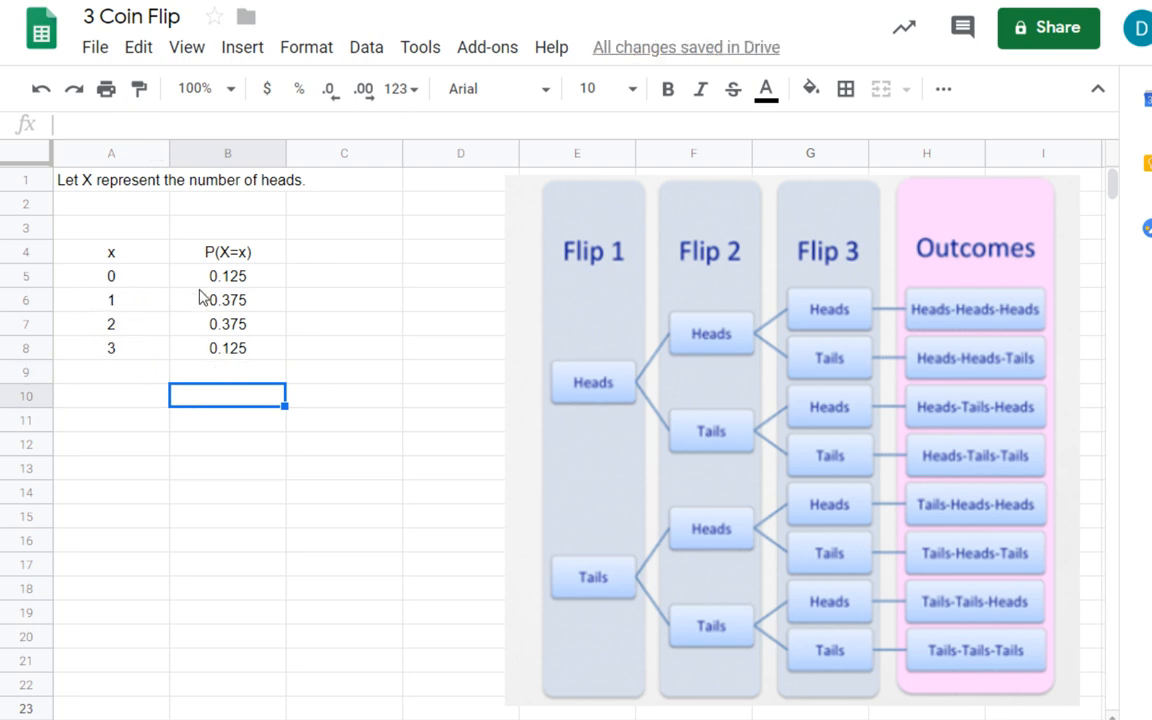
double_click(207, 392)
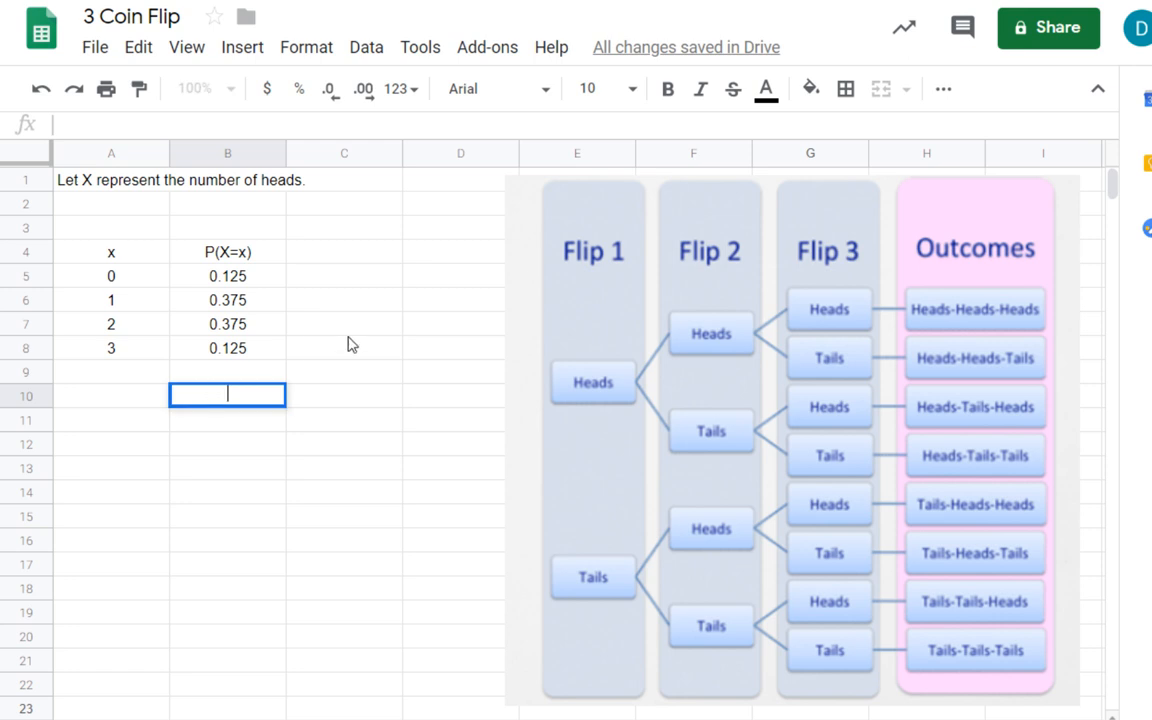
type("=")
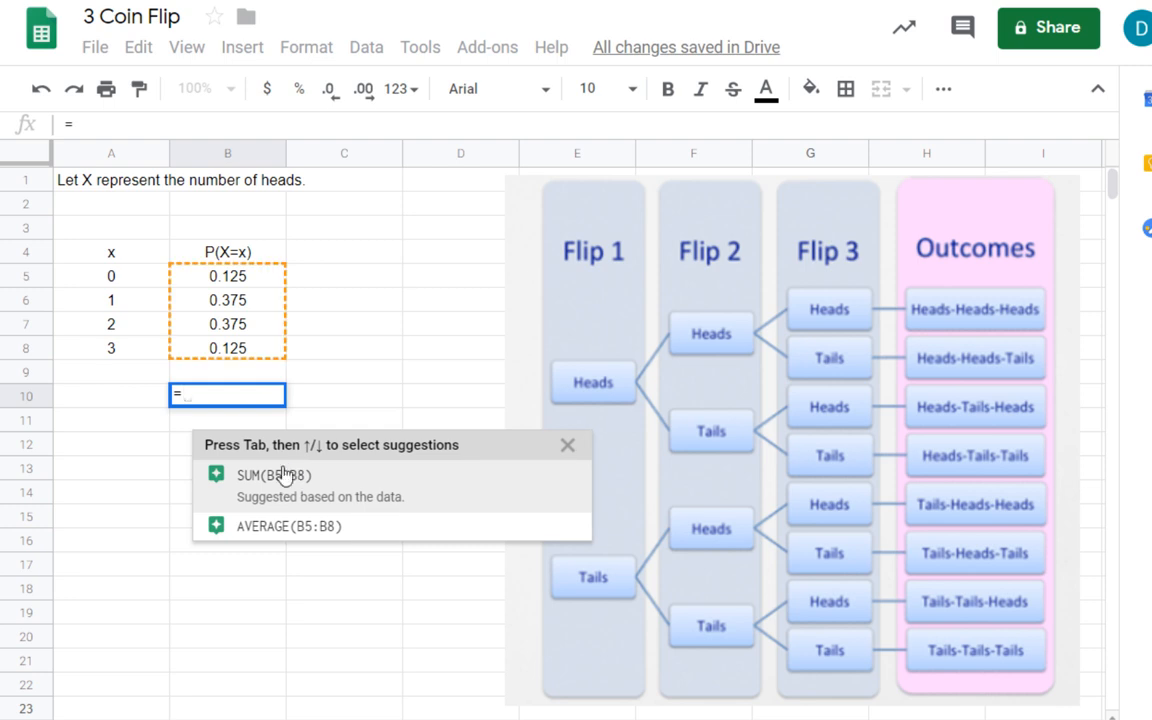
left_click(235, 397)
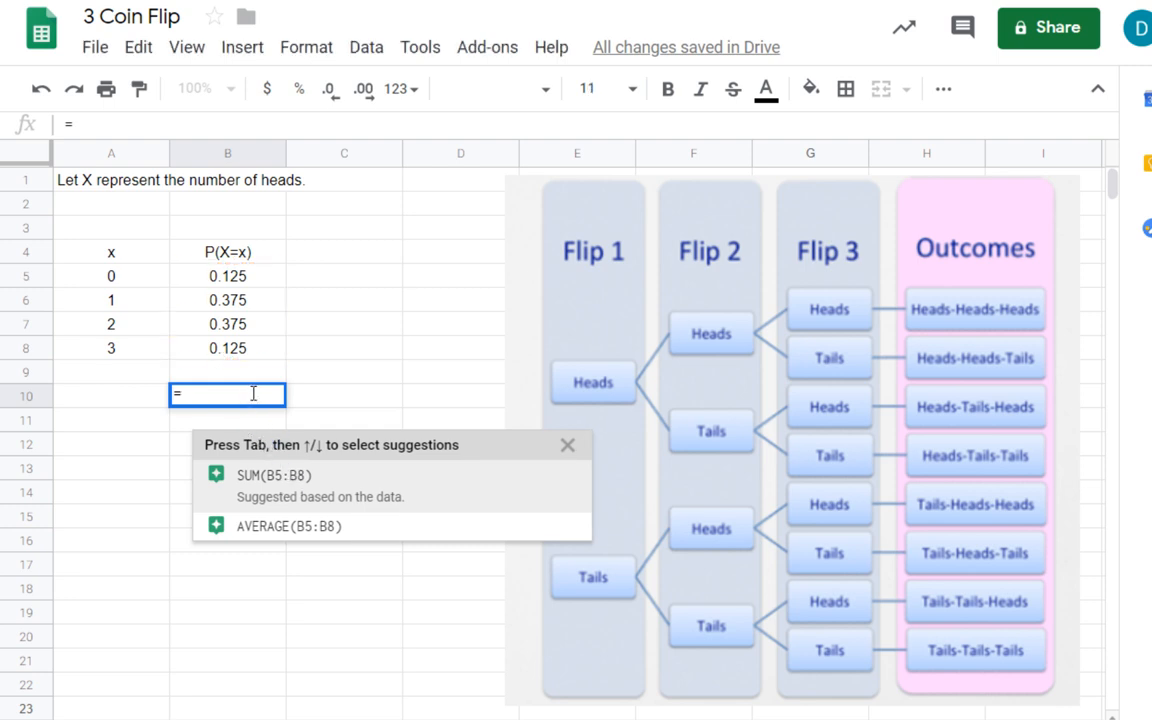
type("sum")
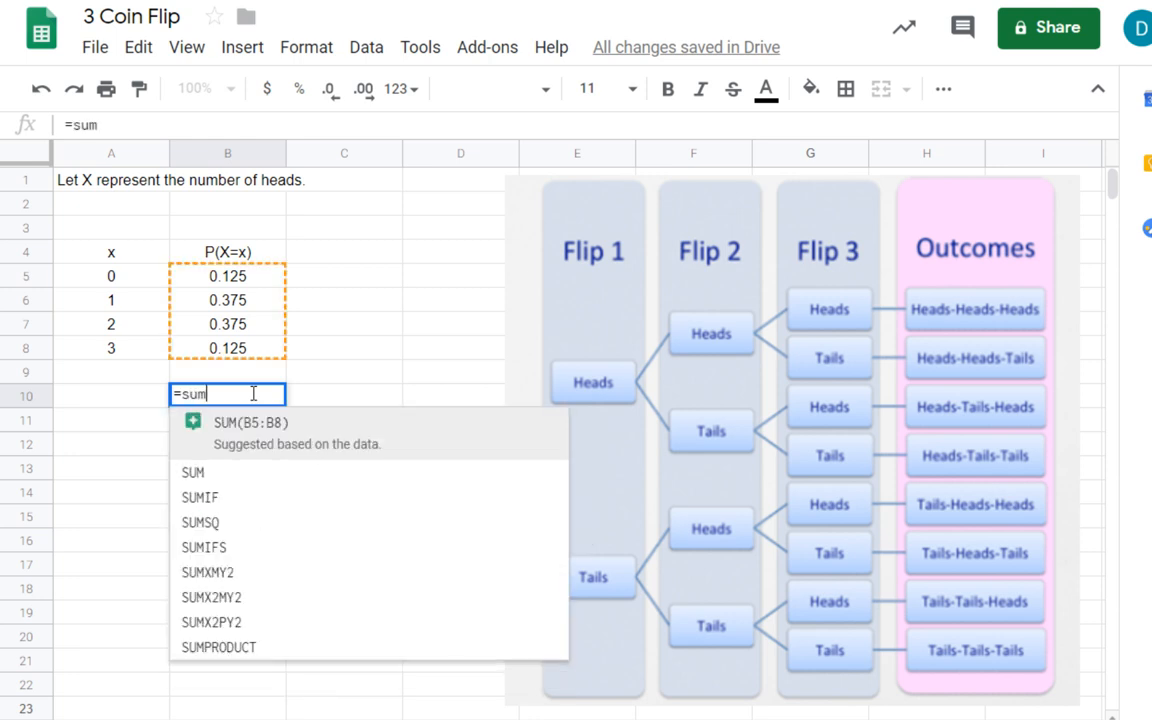
type("(")
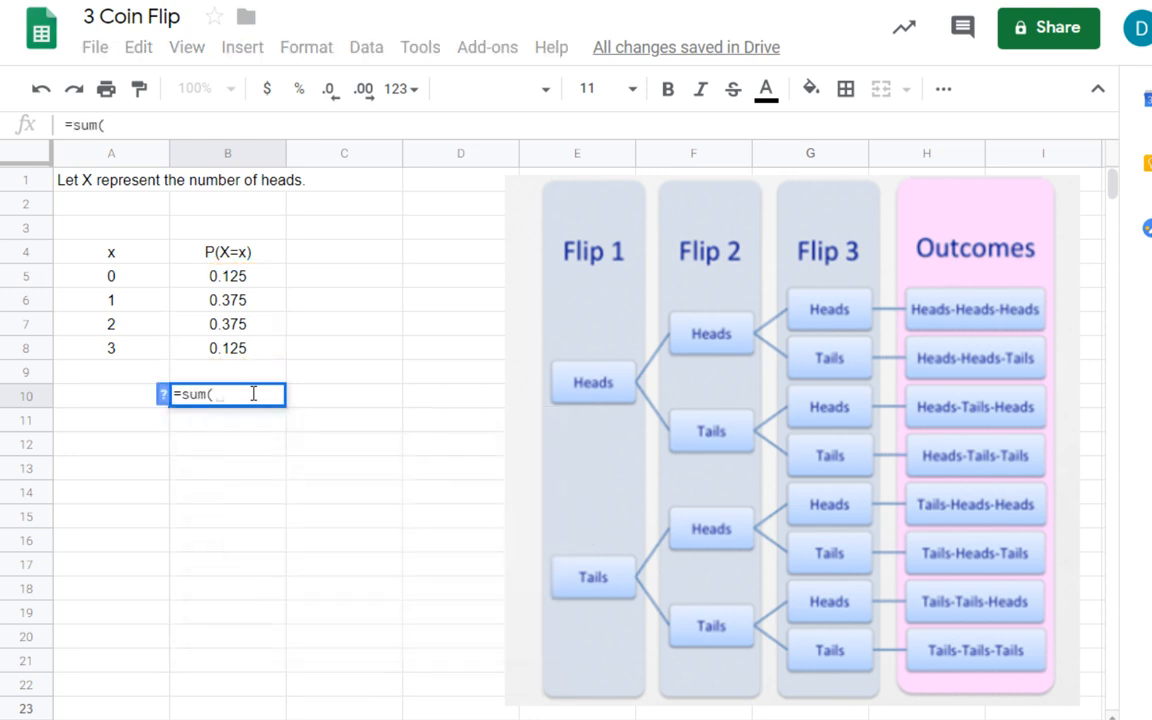
left_click_drag(229, 278, 238, 351)
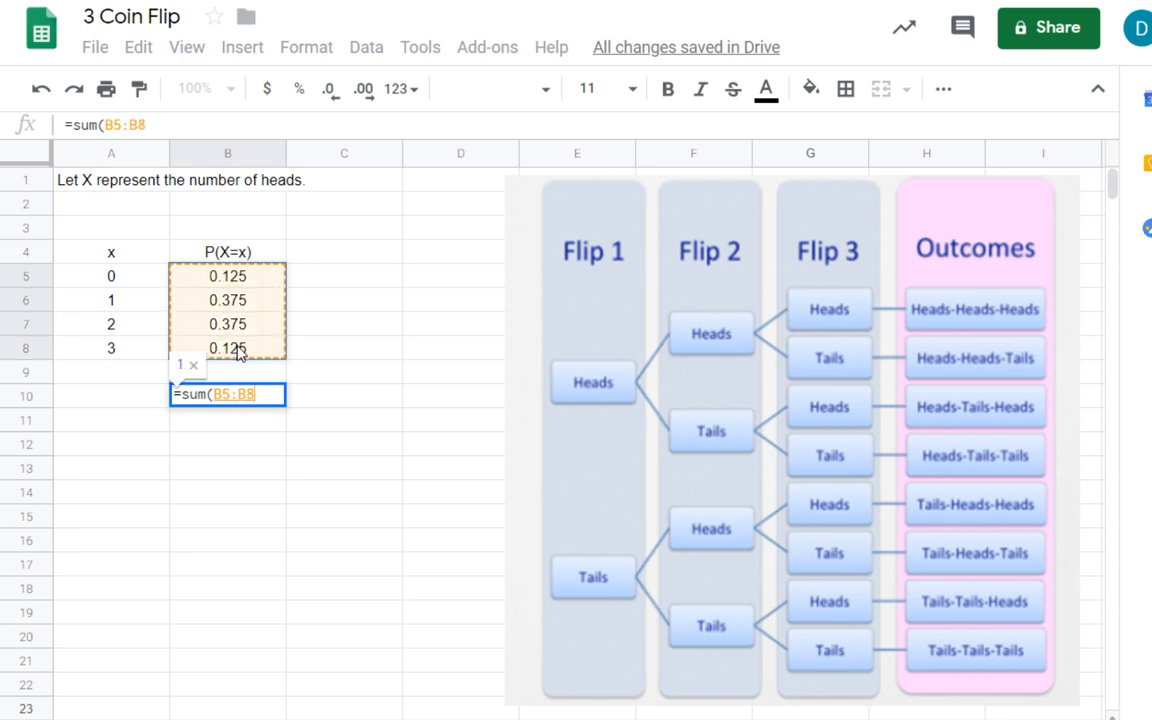
key("Return")
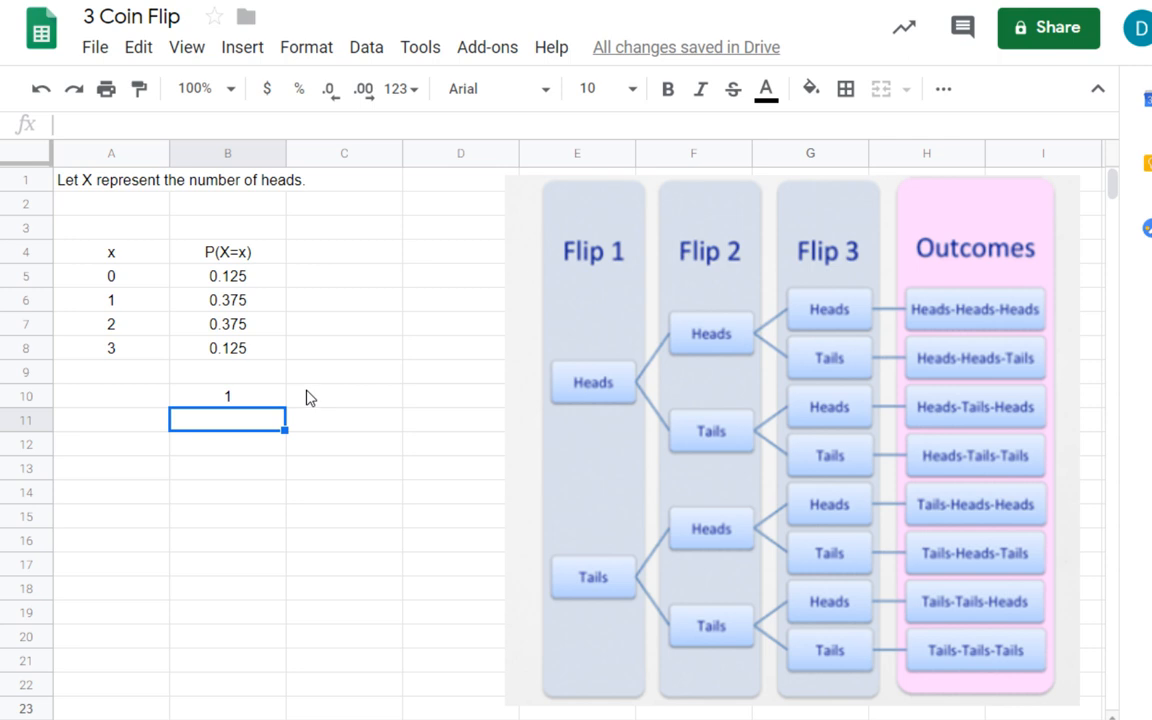
Enter the column header xP(x) in cell C4.
left_click(318, 256)
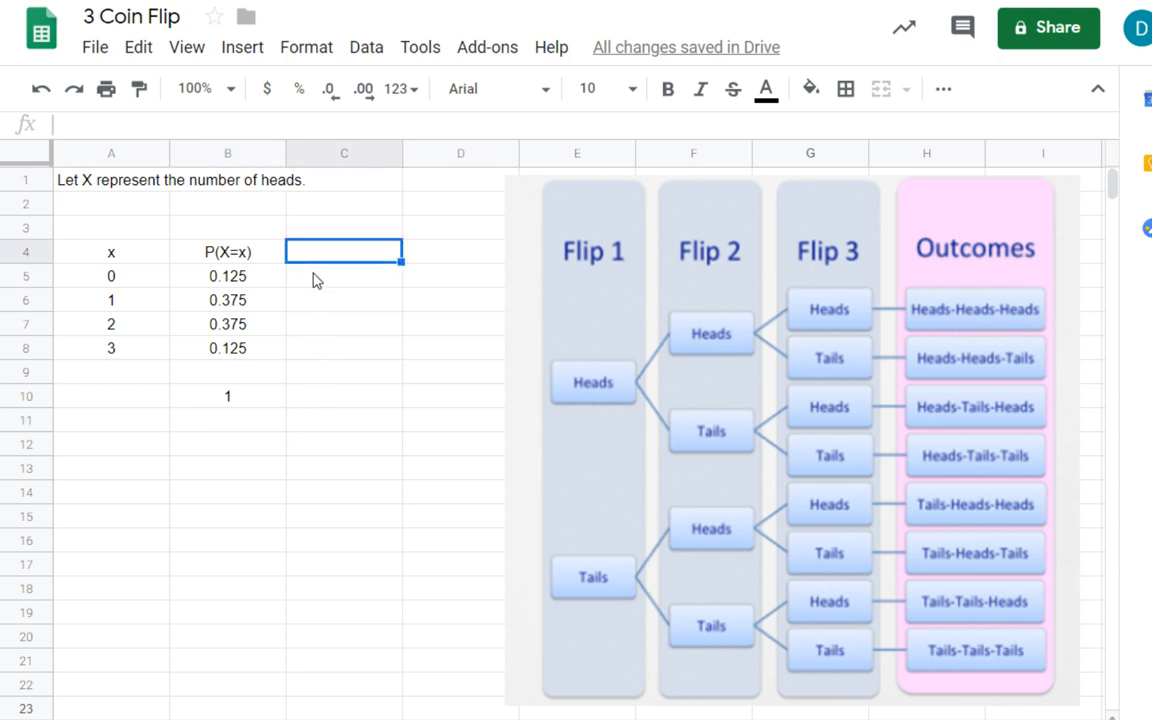
type("x")
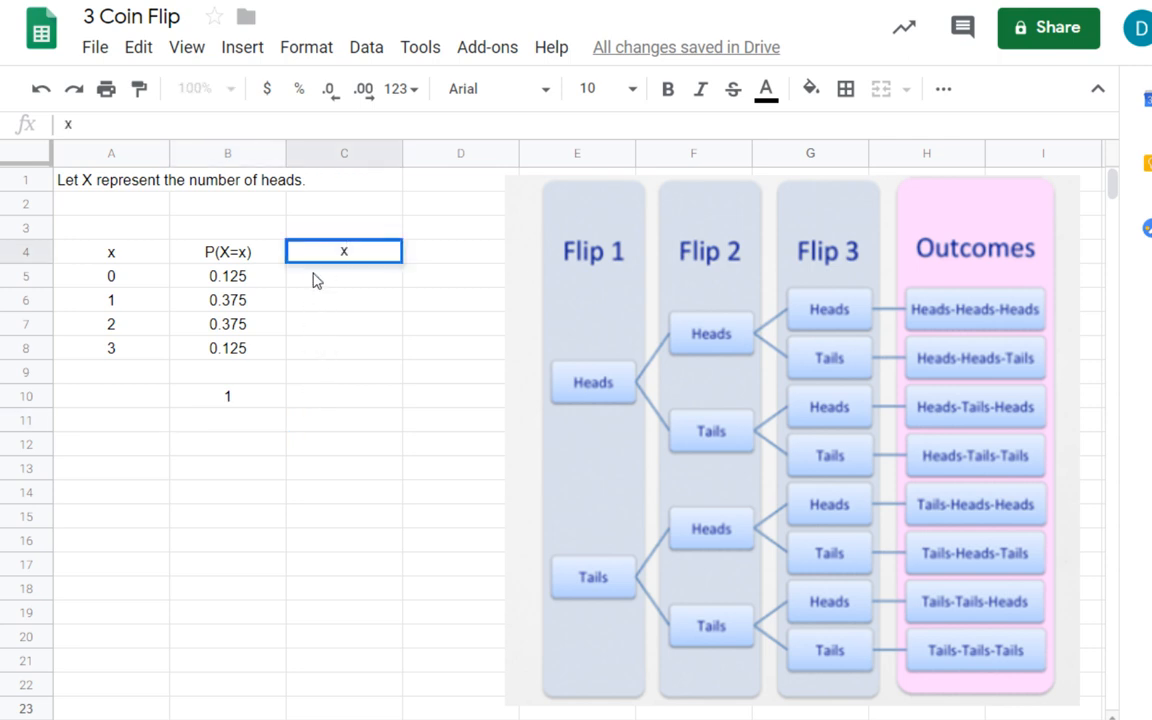
type("P(x)")
key("Return")
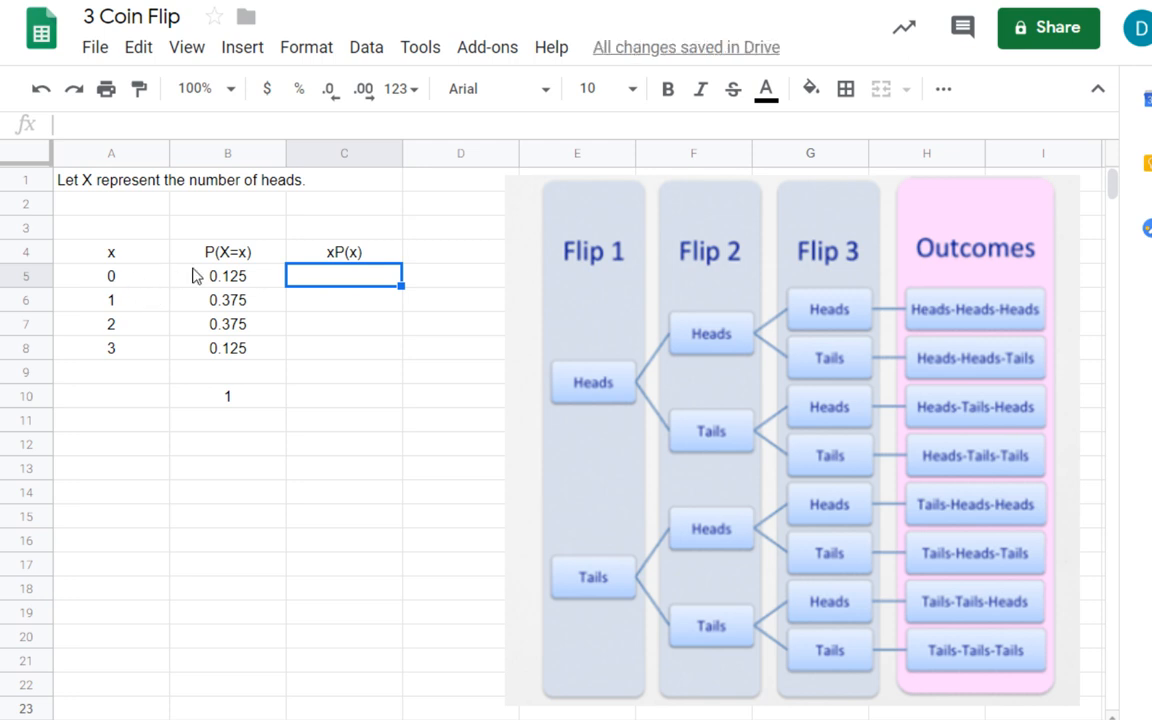
Enter the formula =A5*B5 in cell C5 and fill it down through C8.
double_click(329, 279)
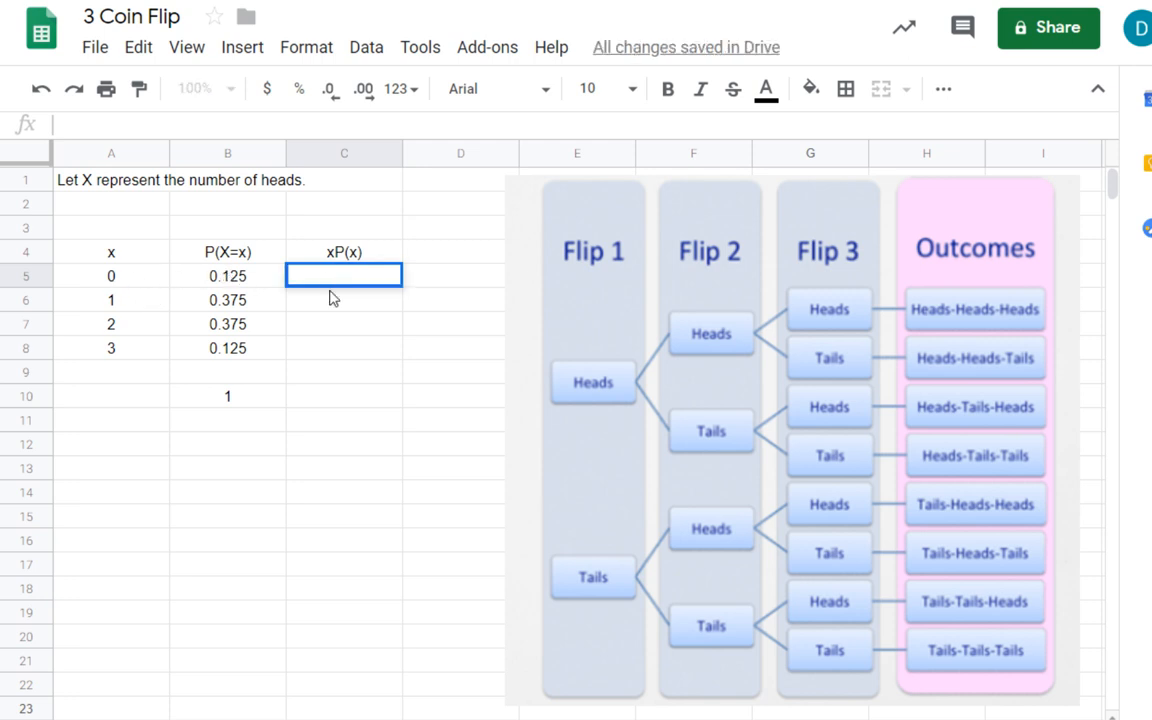
type("=")
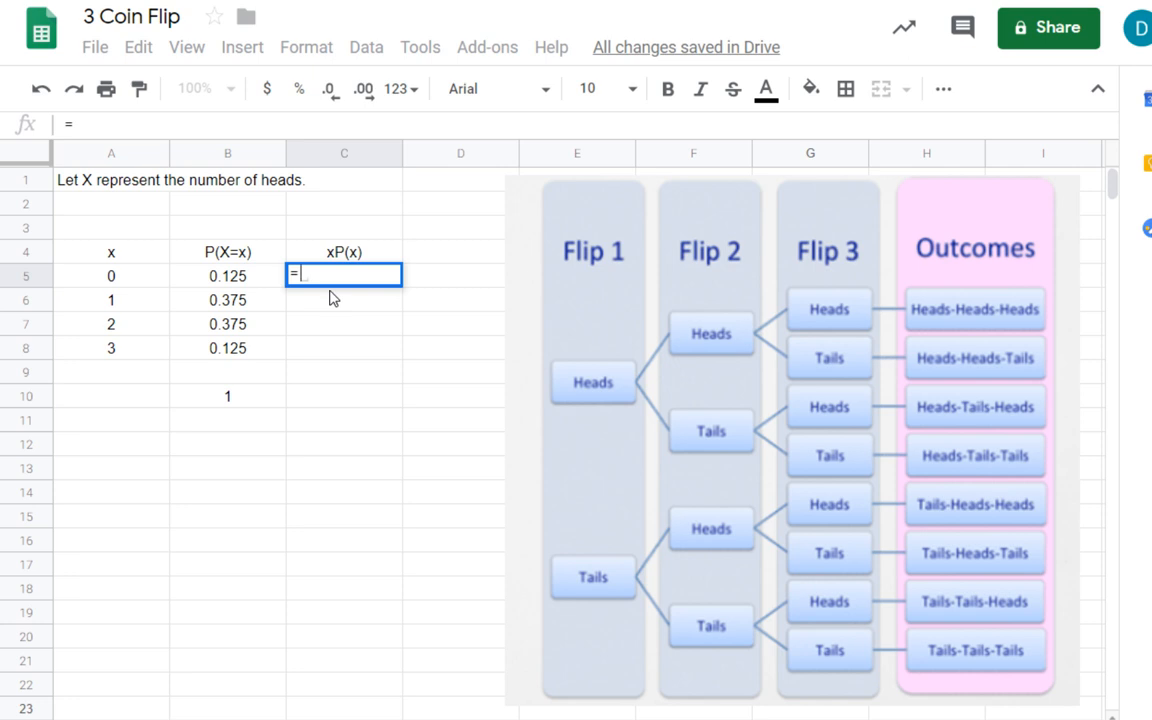
left_click(128, 287)
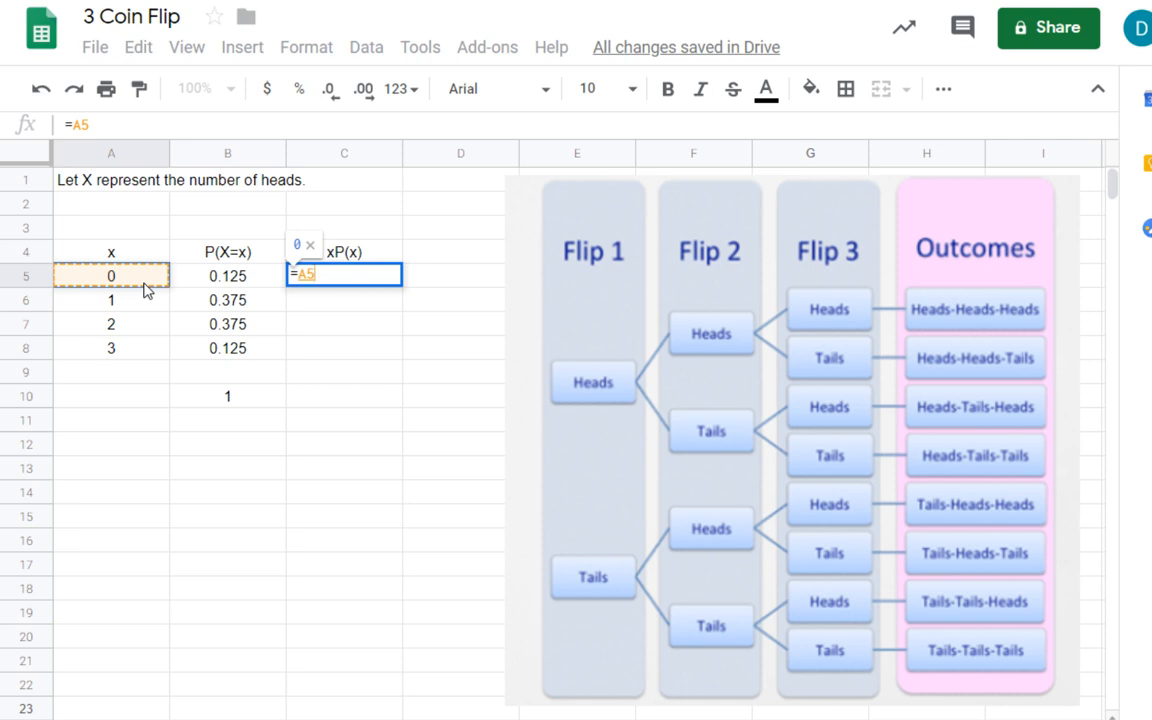
type("*")
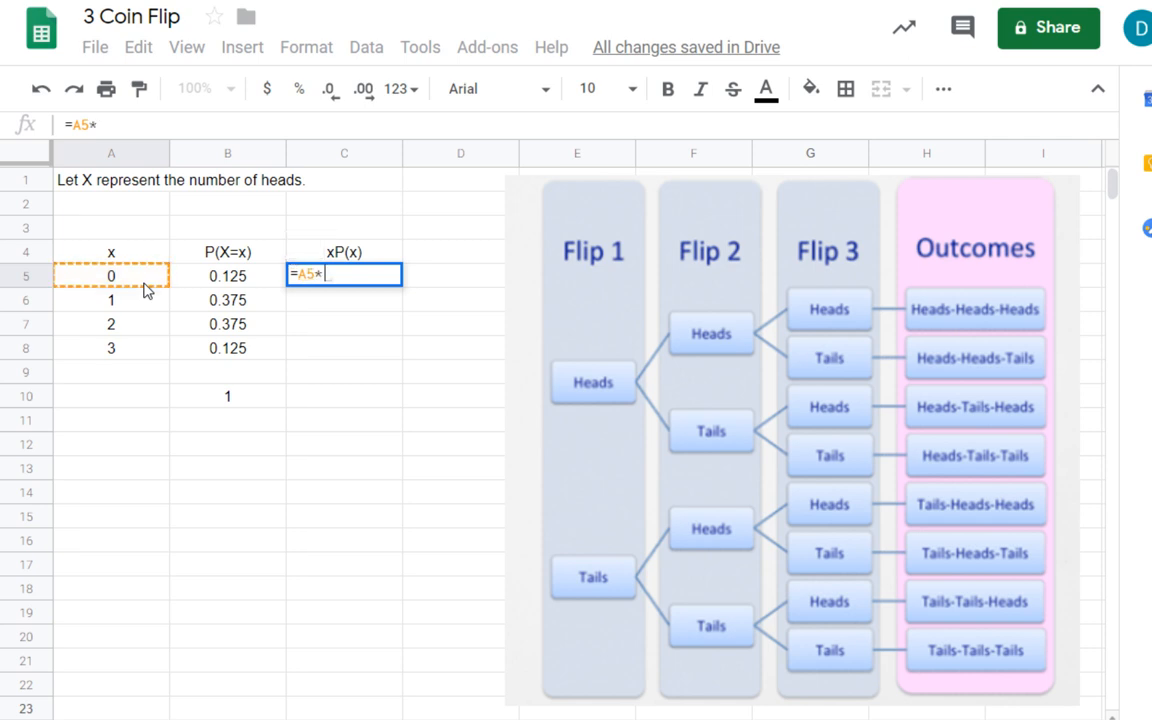
left_click(237, 284)
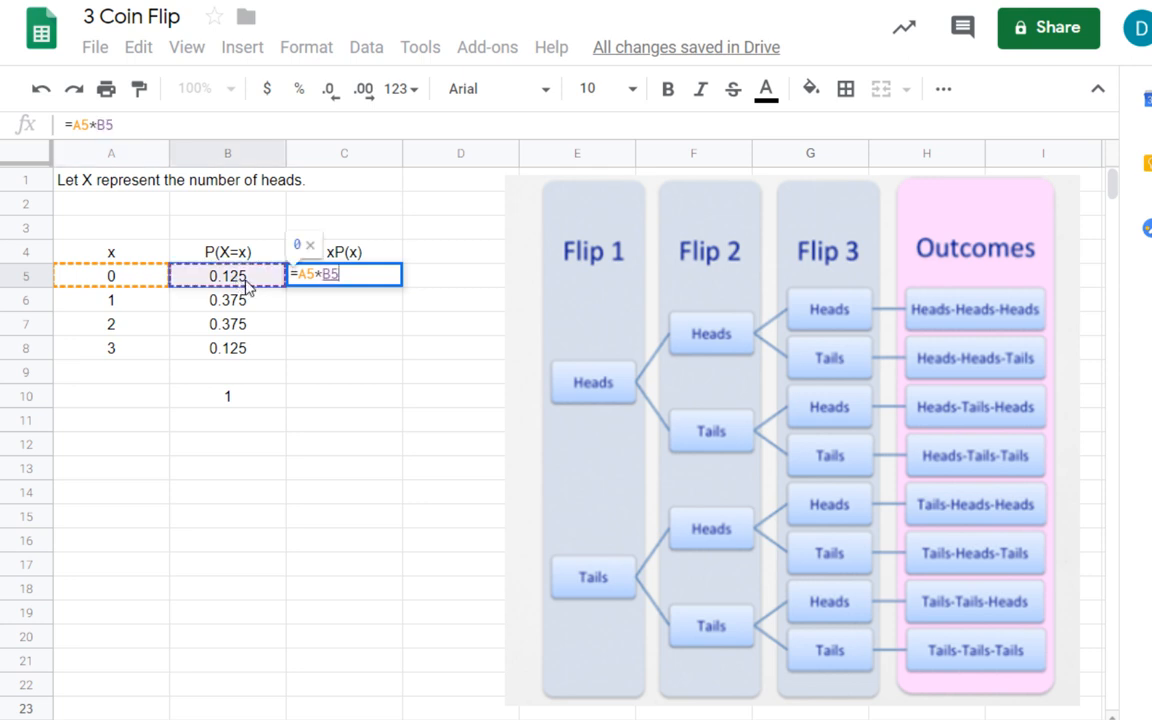
key("Return")
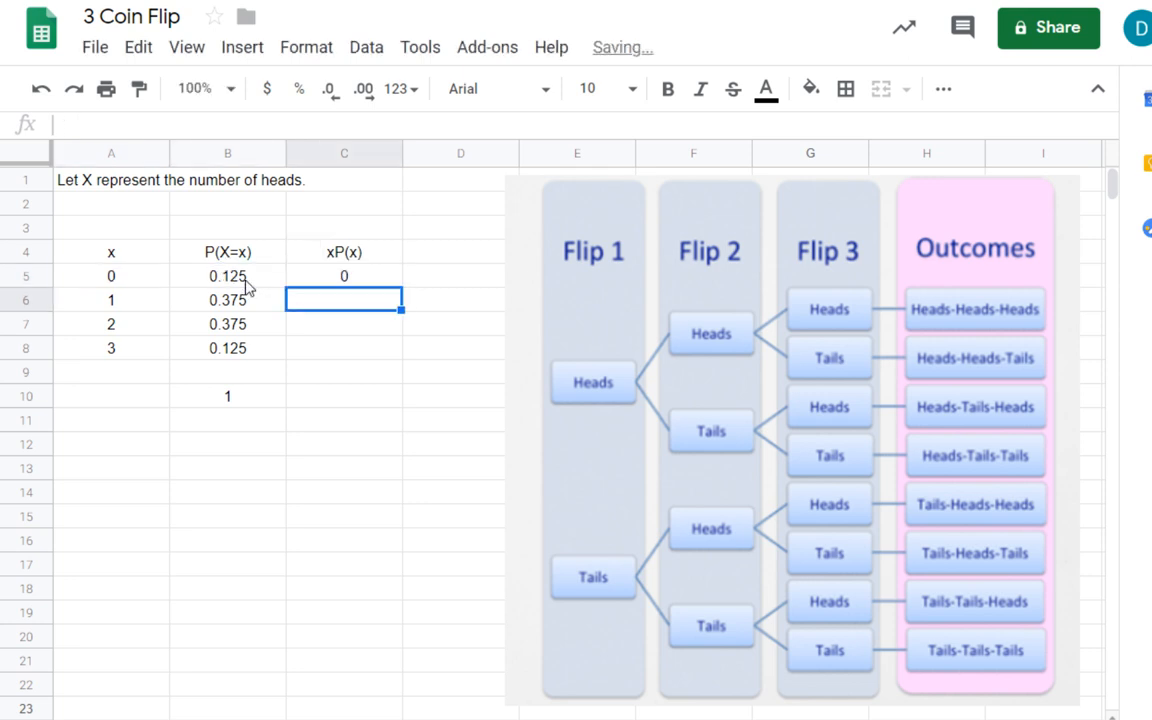
left_click(370, 276)
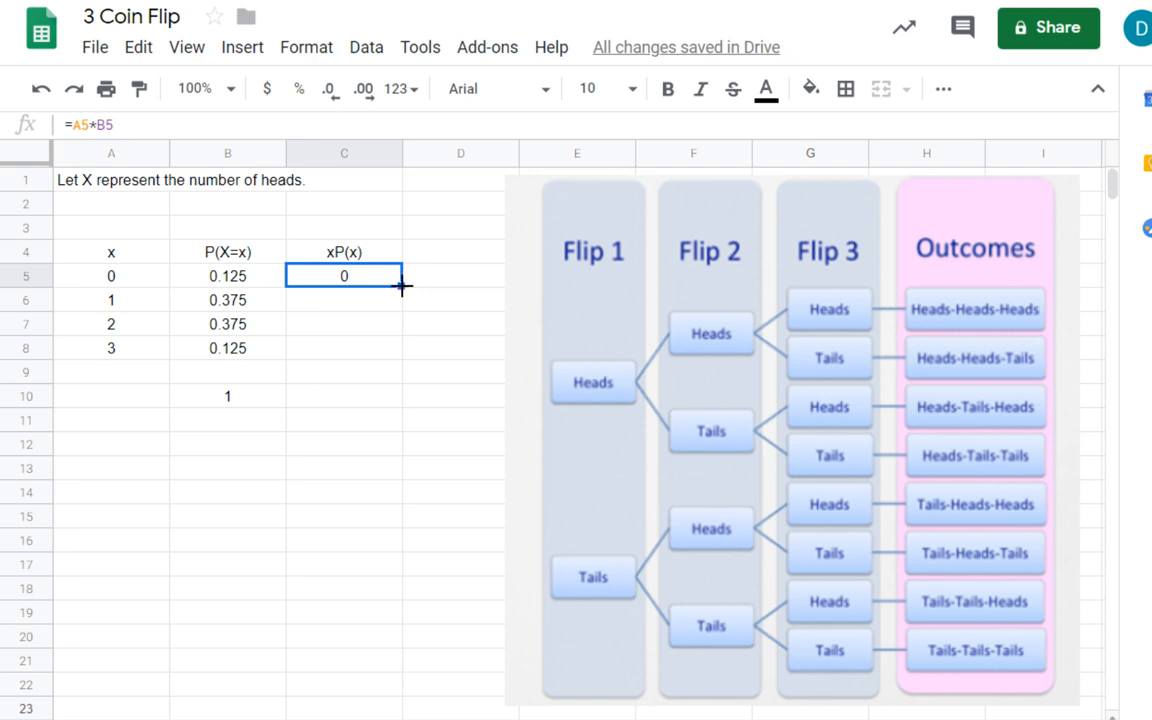
left_click_drag(401, 293, 395, 355)
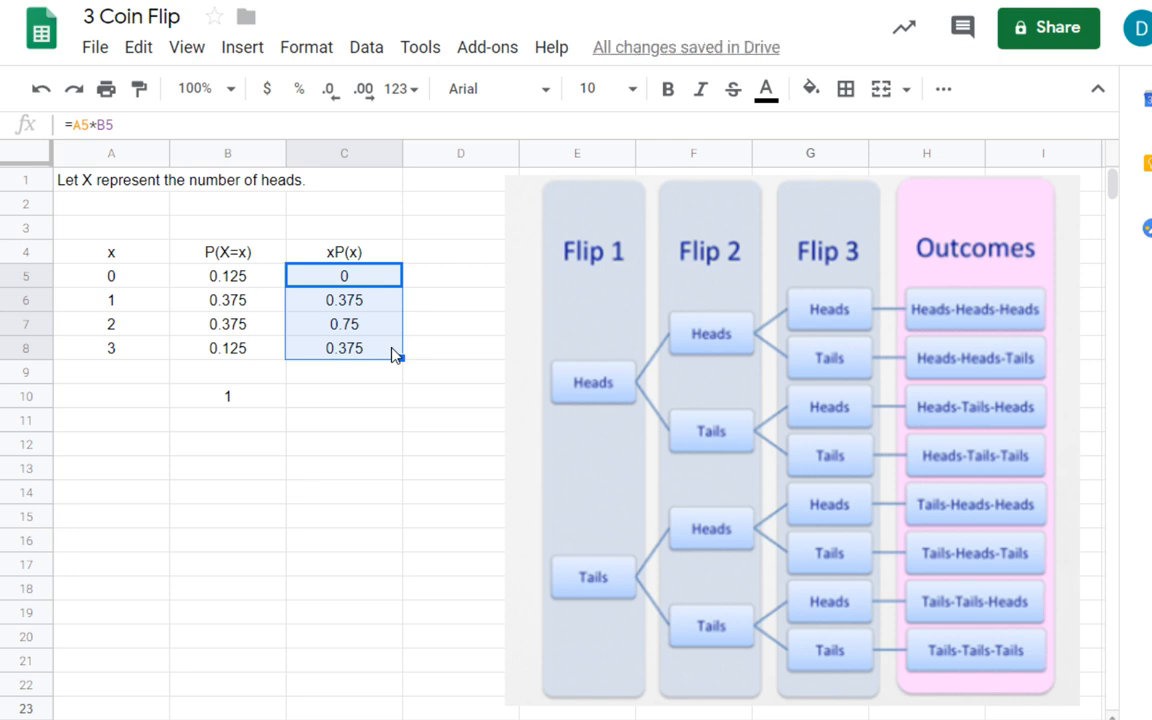
Total the xP(x) column in cell C10 with a SUM formula over C5:C8.
left_click(357, 397)
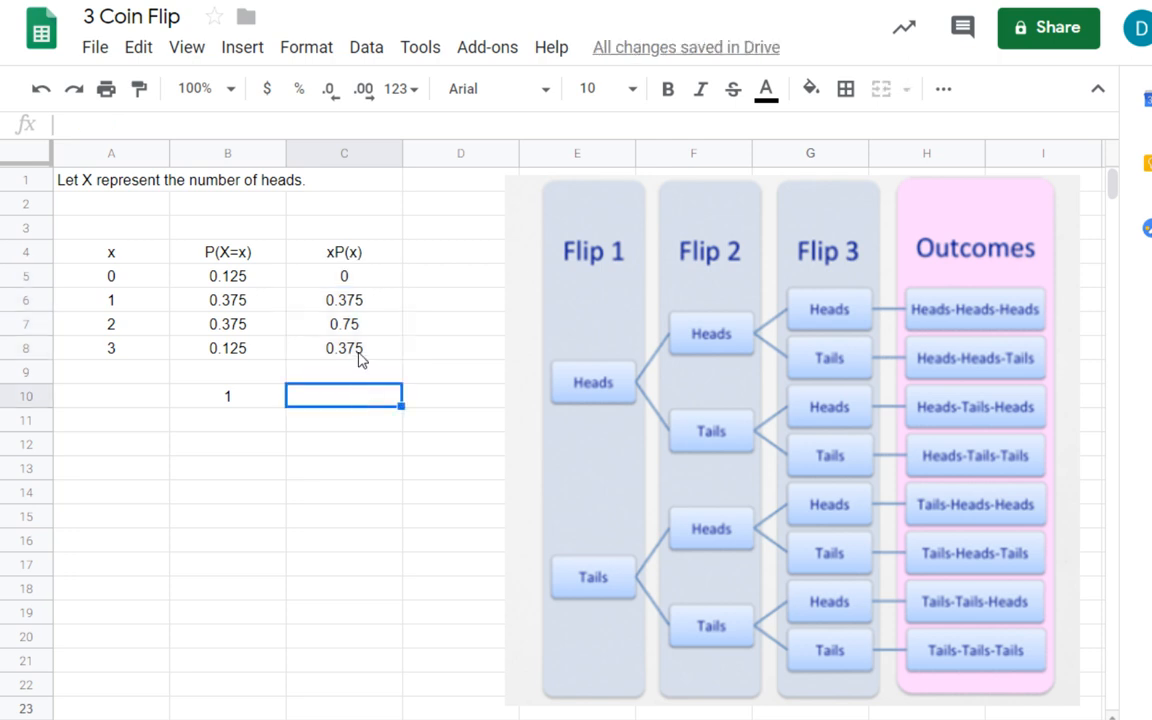
left_click(360, 357)
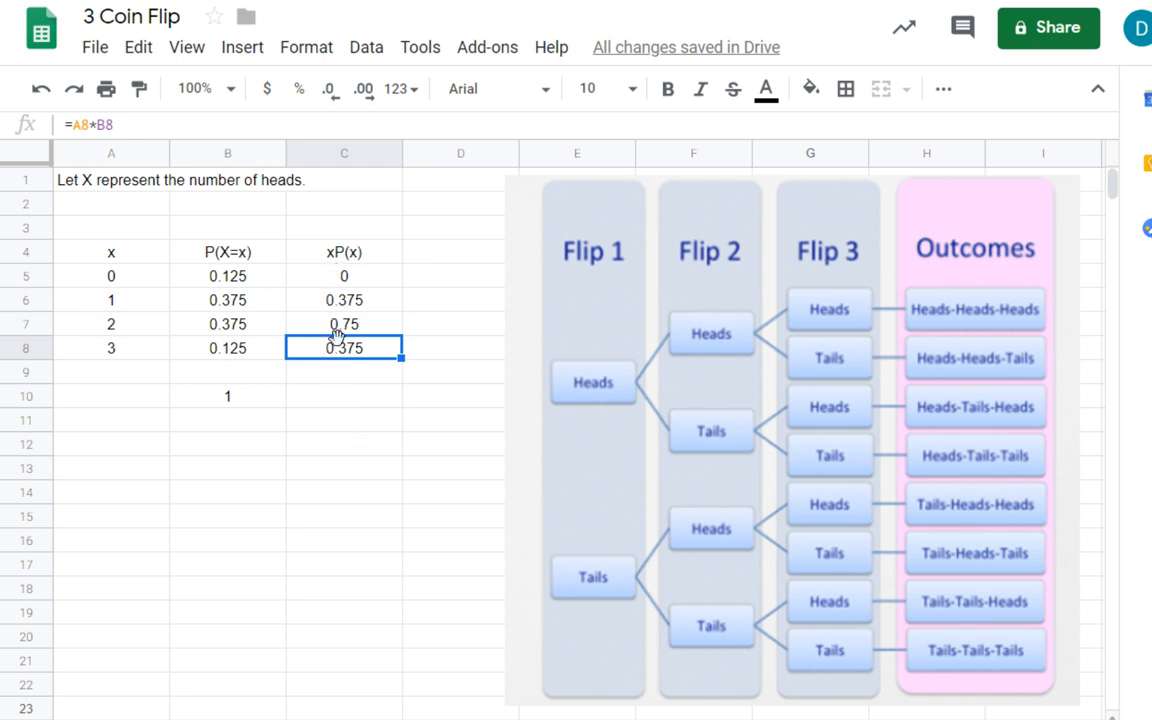
left_click(336, 406)
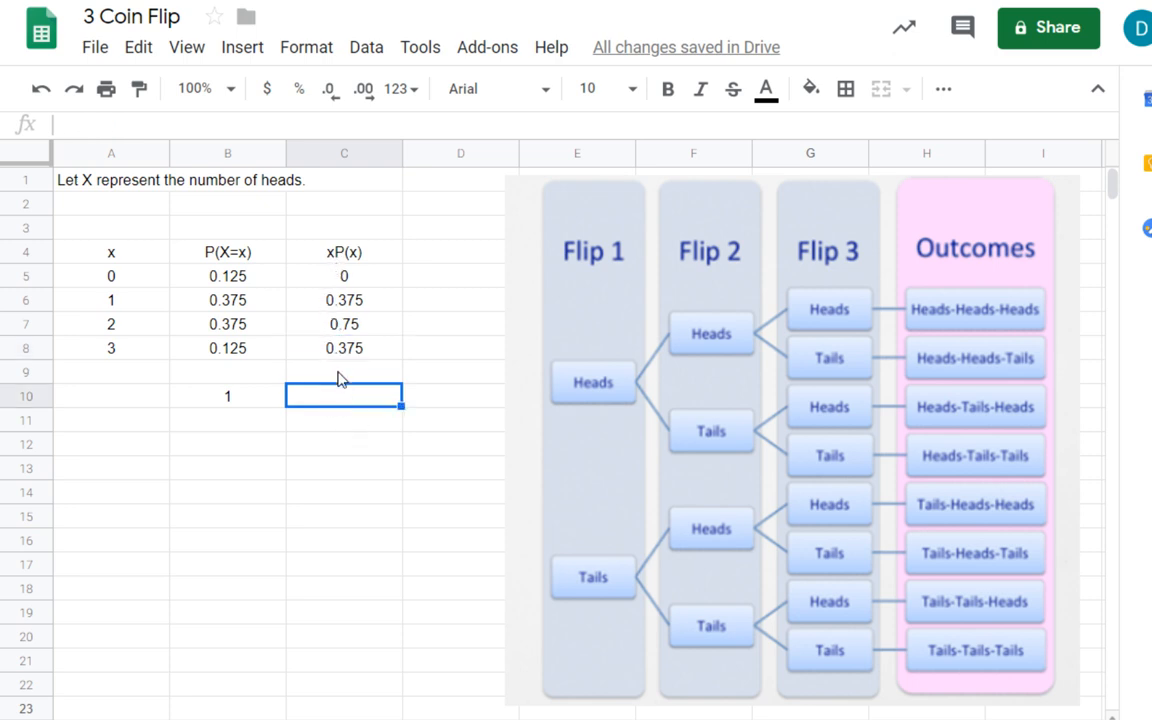
type("=sum")
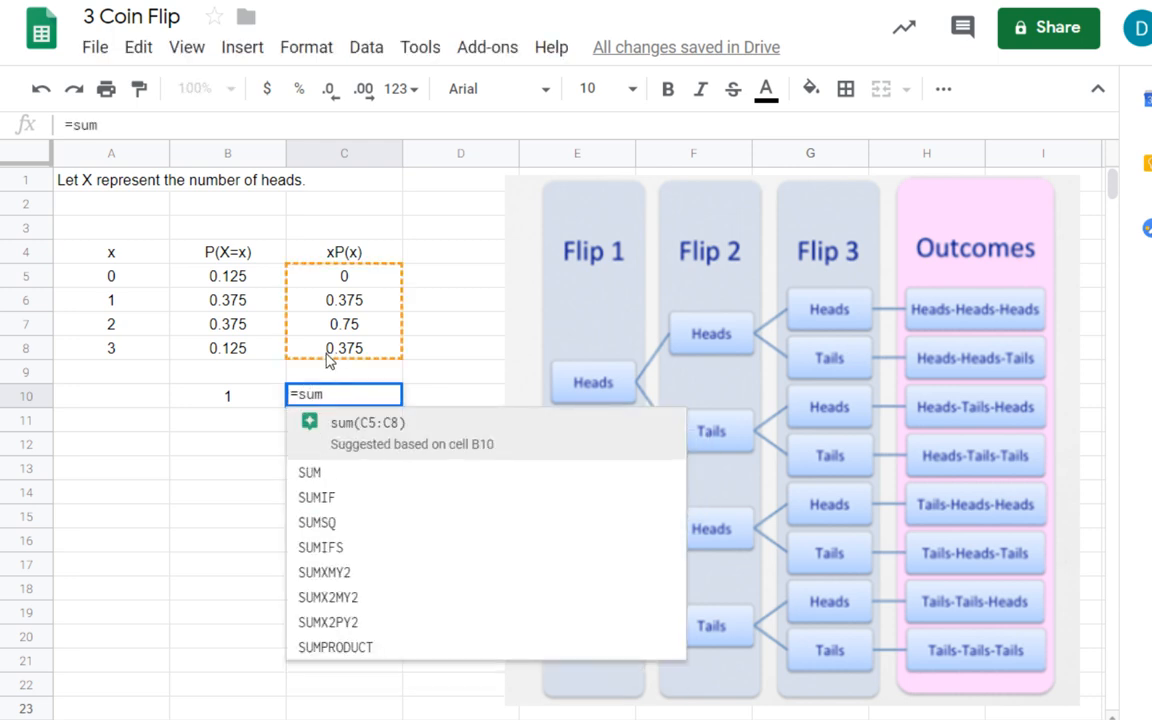
left_click_drag(318, 280, 345, 350)
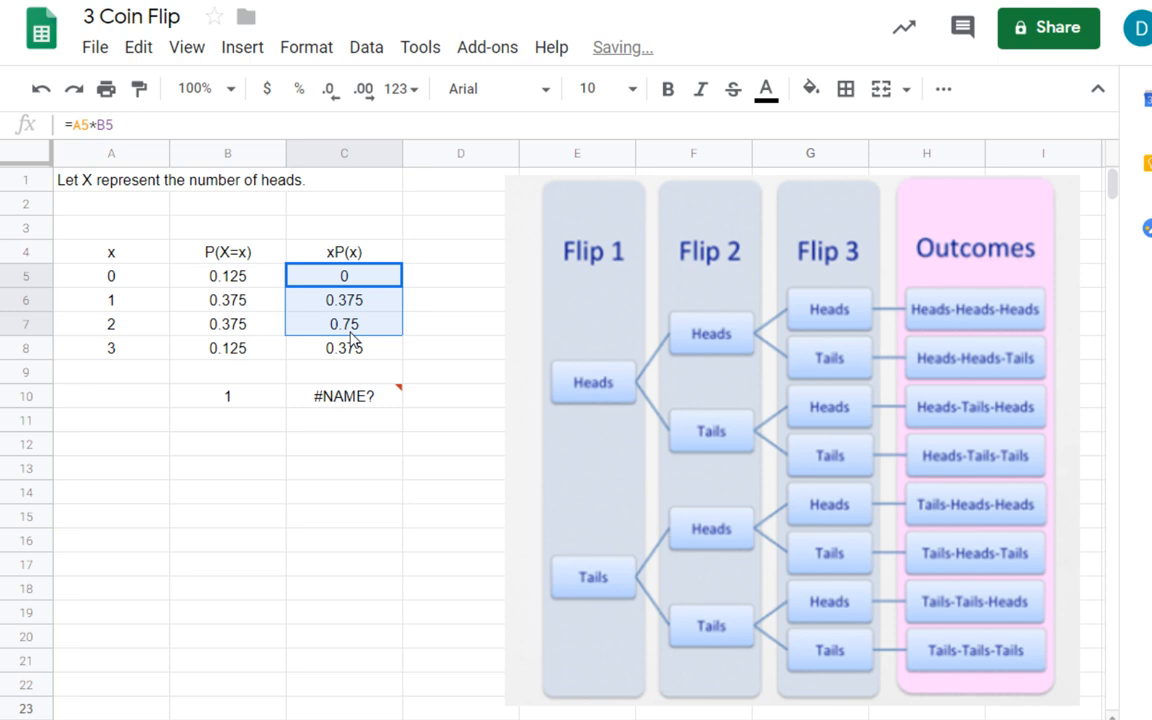
left_click(350, 352)
left_click(345, 398)
double_click(347, 395)
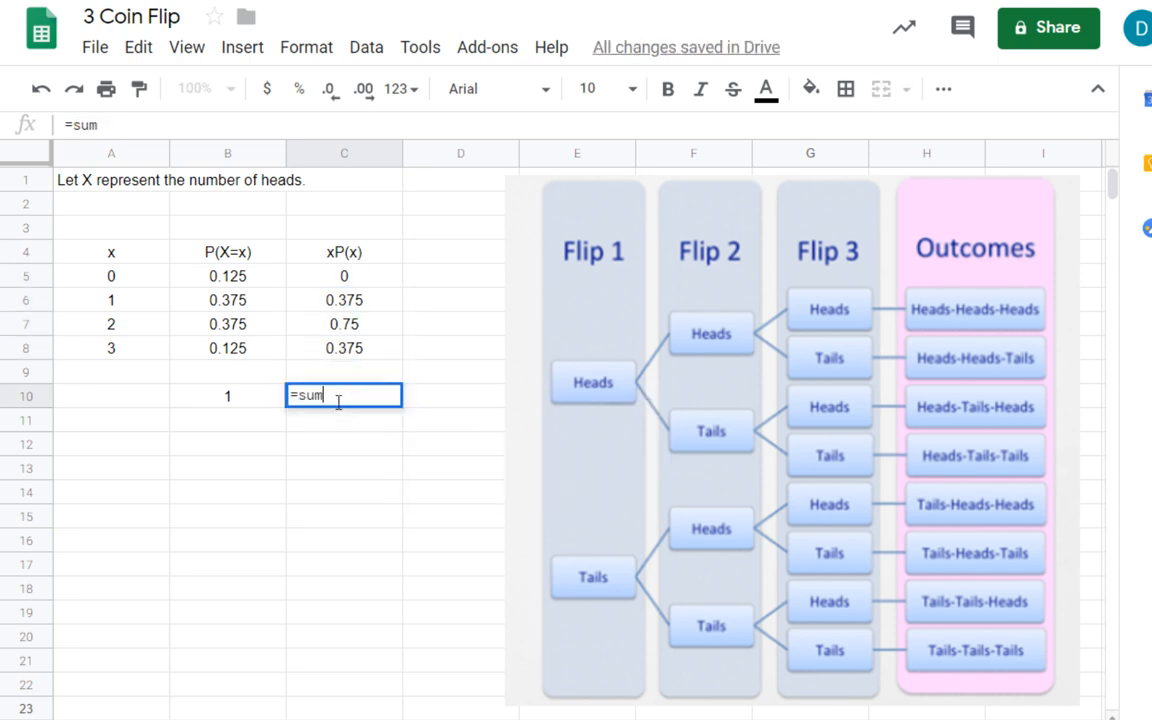
type("(")
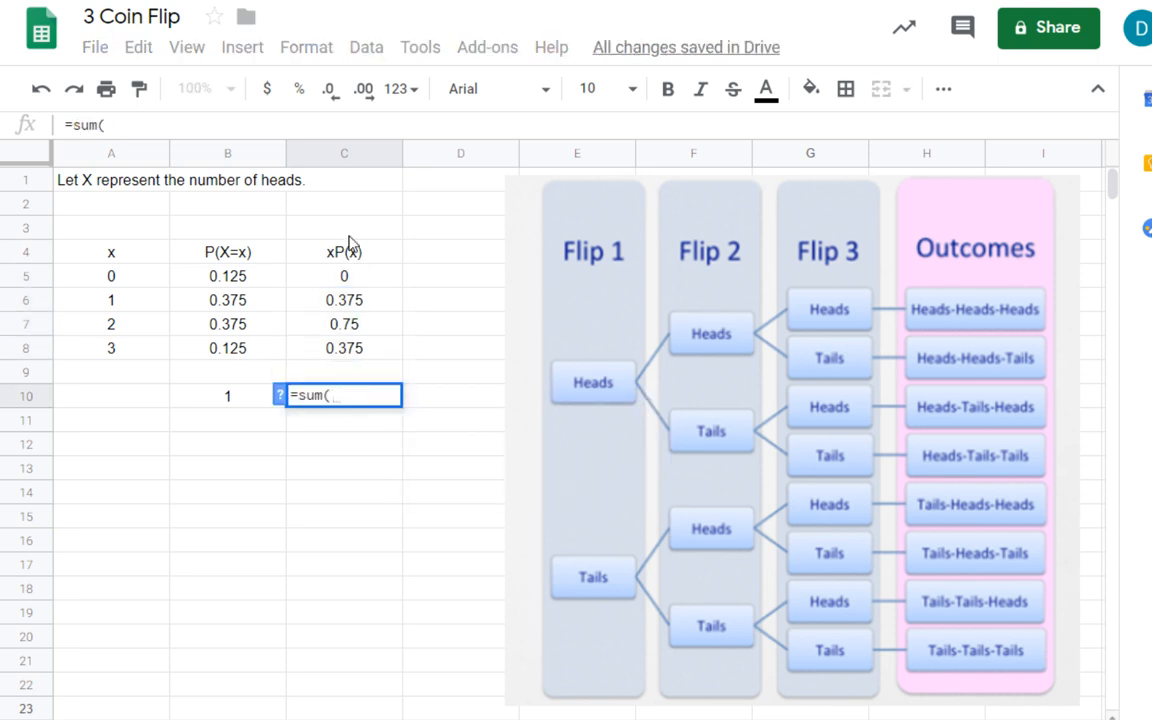
left_click(357, 283)
left_click_drag(360, 290, 370, 346)
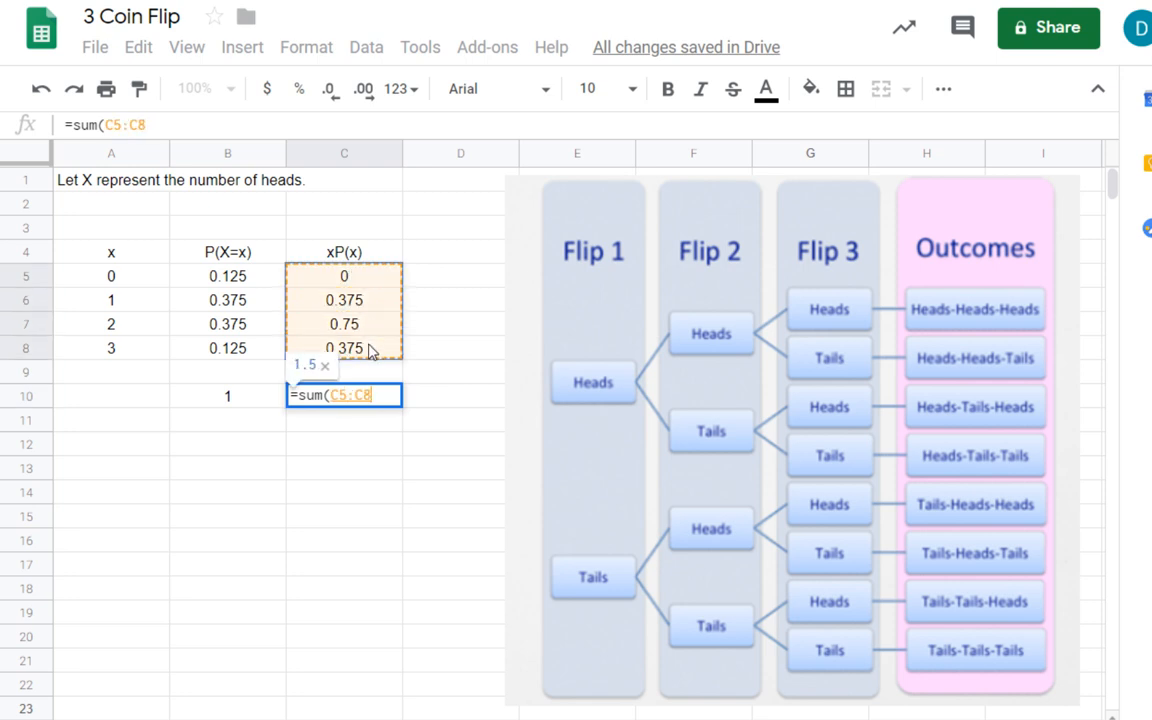
key("Return")
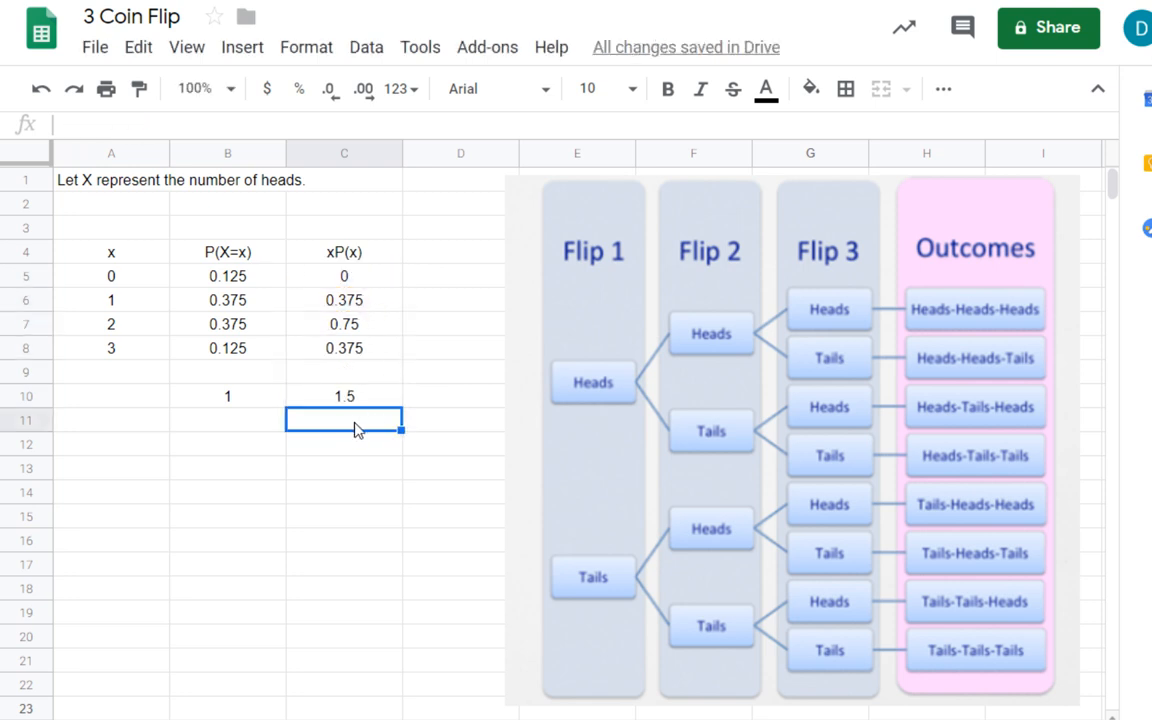
Label the xP(x) total by entering (Expected Value) in cell C11.
type("(Ex")
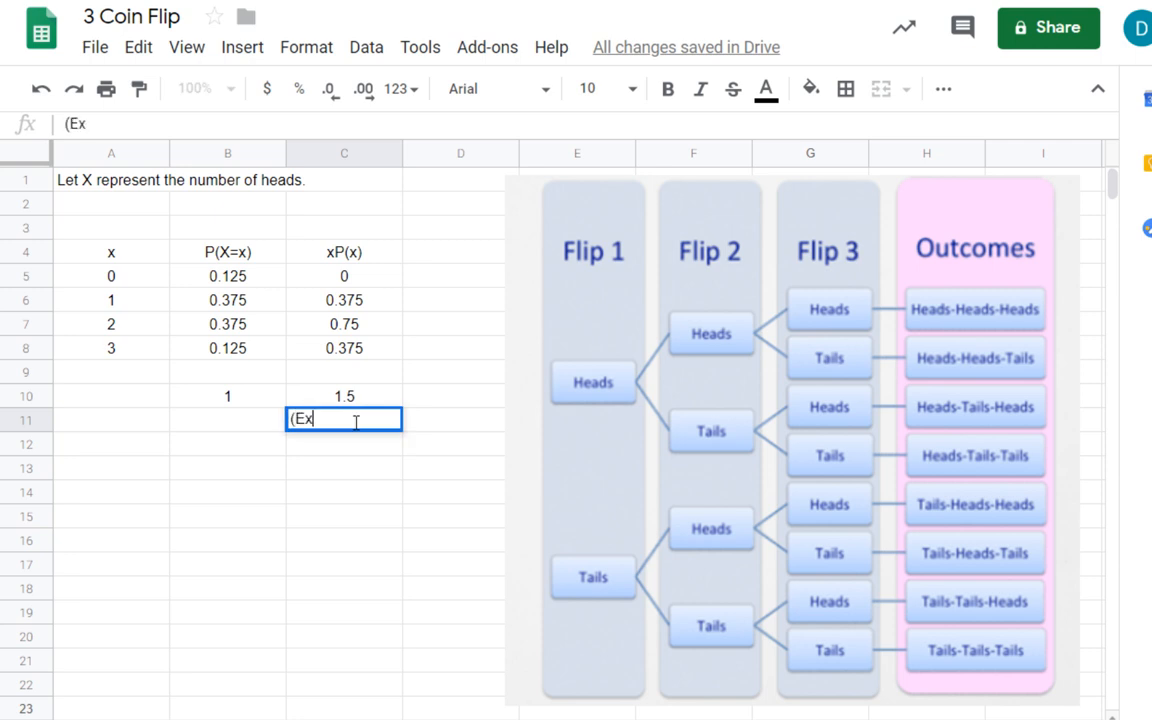
type("pected")
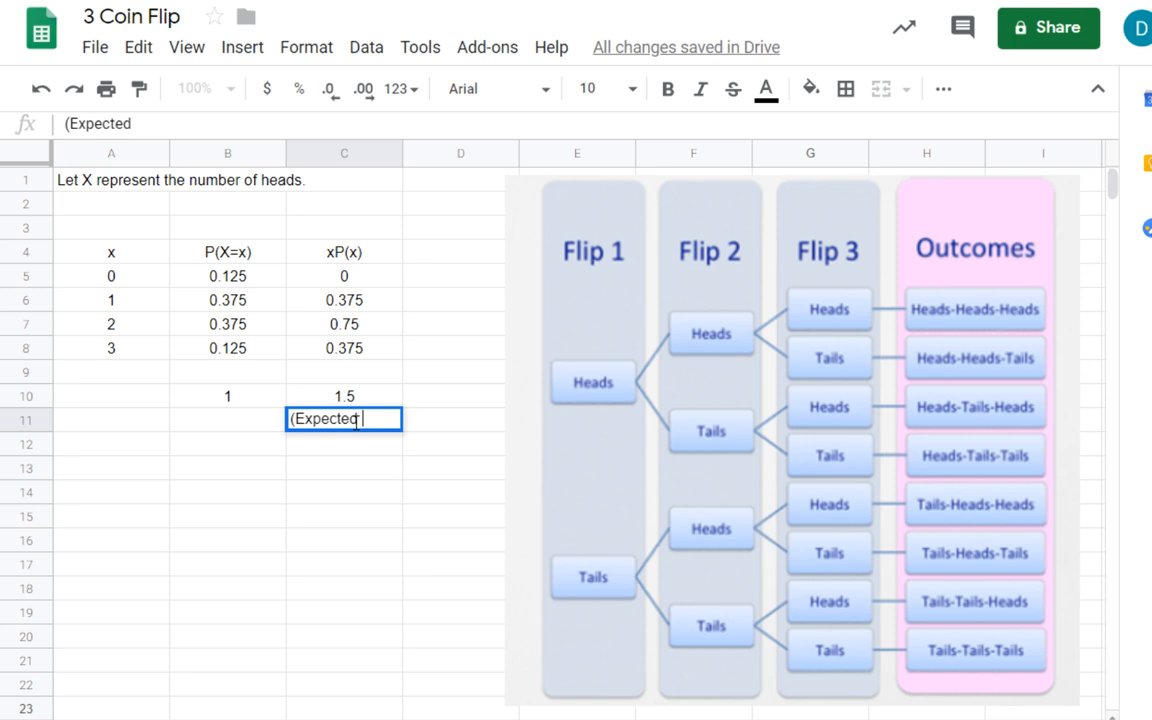
type(" Value)")
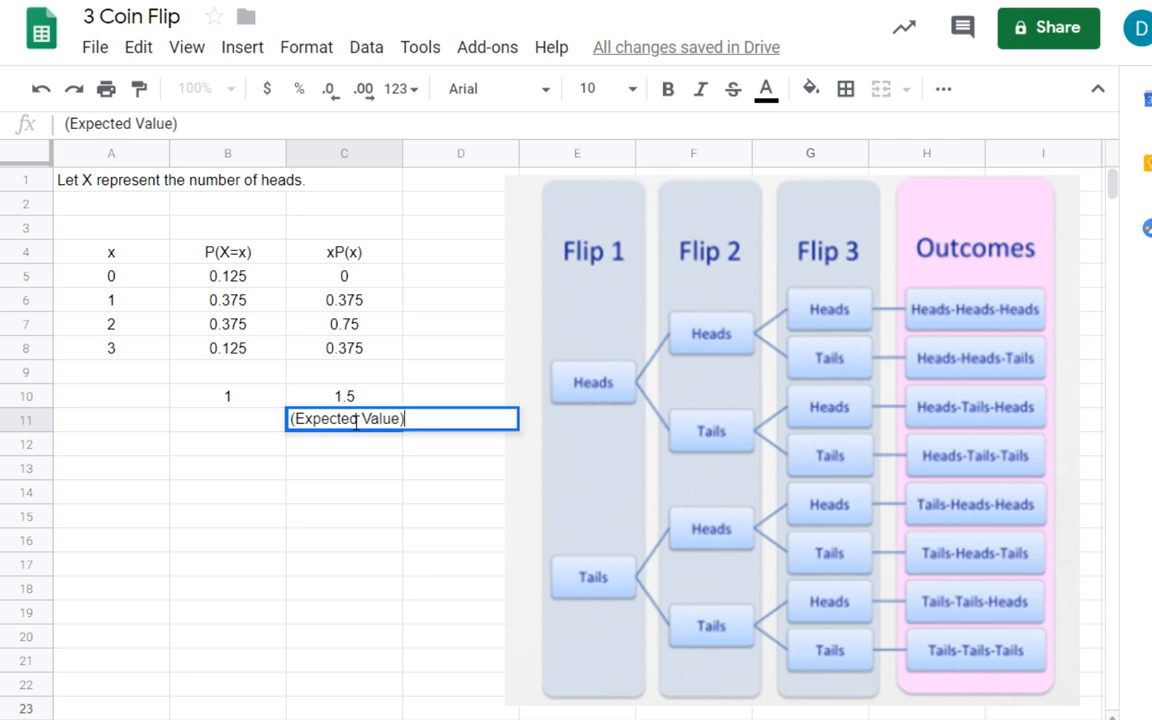
left_click(418, 470)
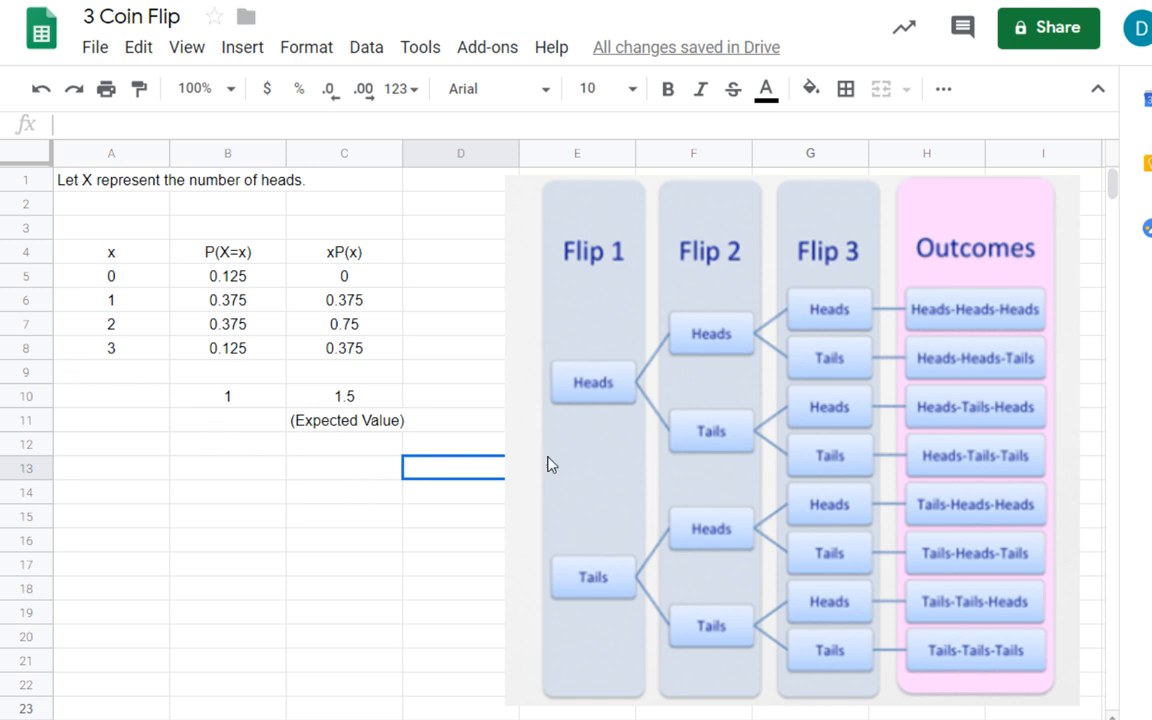
Shrink the coin-flip tree diagram and place it over columns H and I, about rows 1 to 10, then deselect it.
left_click(583, 535)
left_click_drag(506, 705, 510, 701)
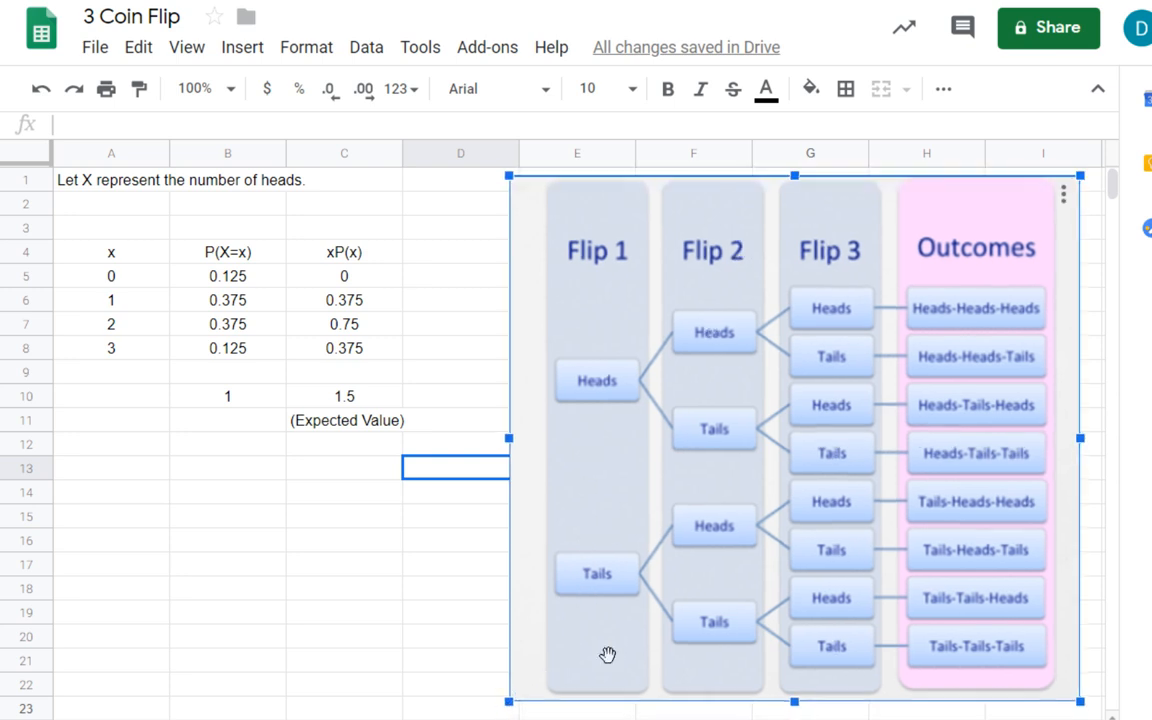
left_click_drag(608, 655, 1035, 401)
mouse_move(980, 346)
left_mouse_down()
mouse_move(1014, 342)
mouse_move(994, 343)
left_mouse_up()
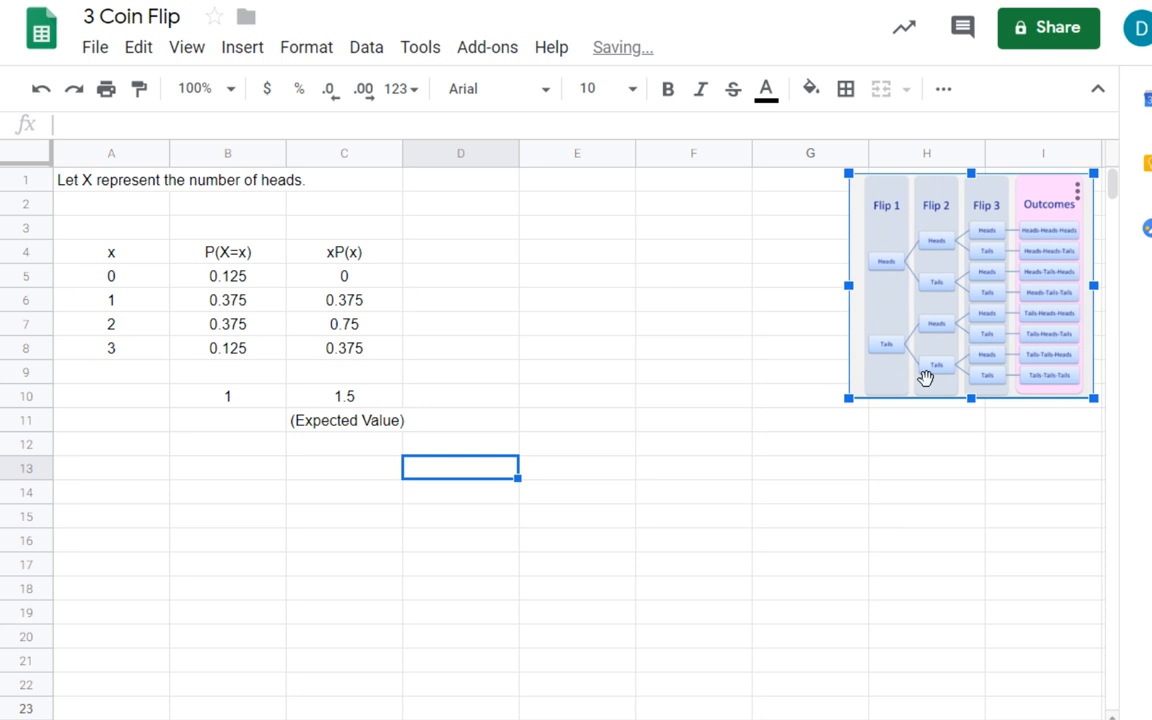
left_click(625, 447)
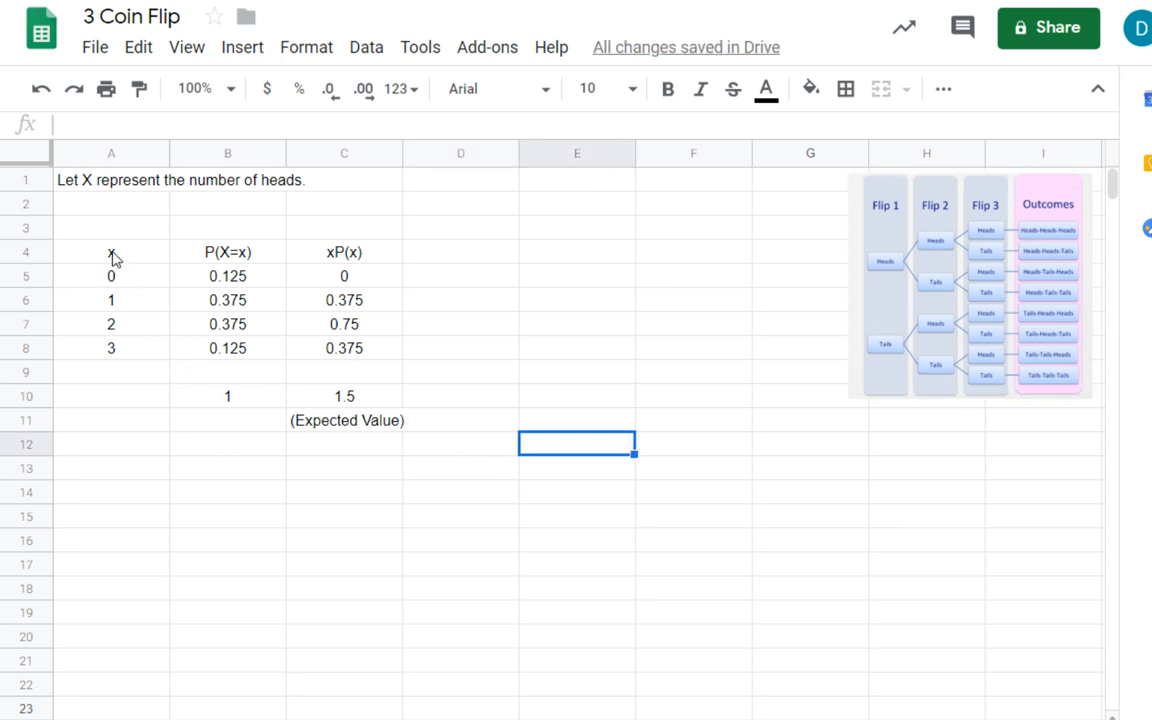
Insert a column chart from cells A4:B8 and place it just below the table rows, starting at row 9.
left_click_drag(103, 260, 234, 362)
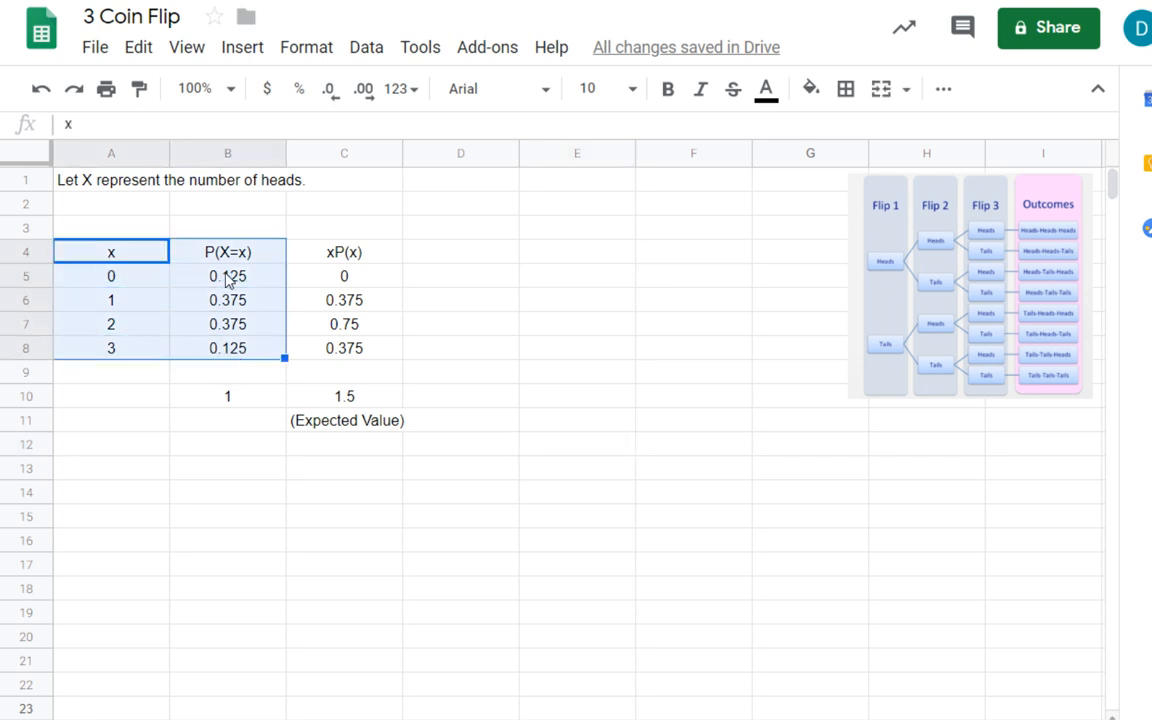
left_click(243, 47)
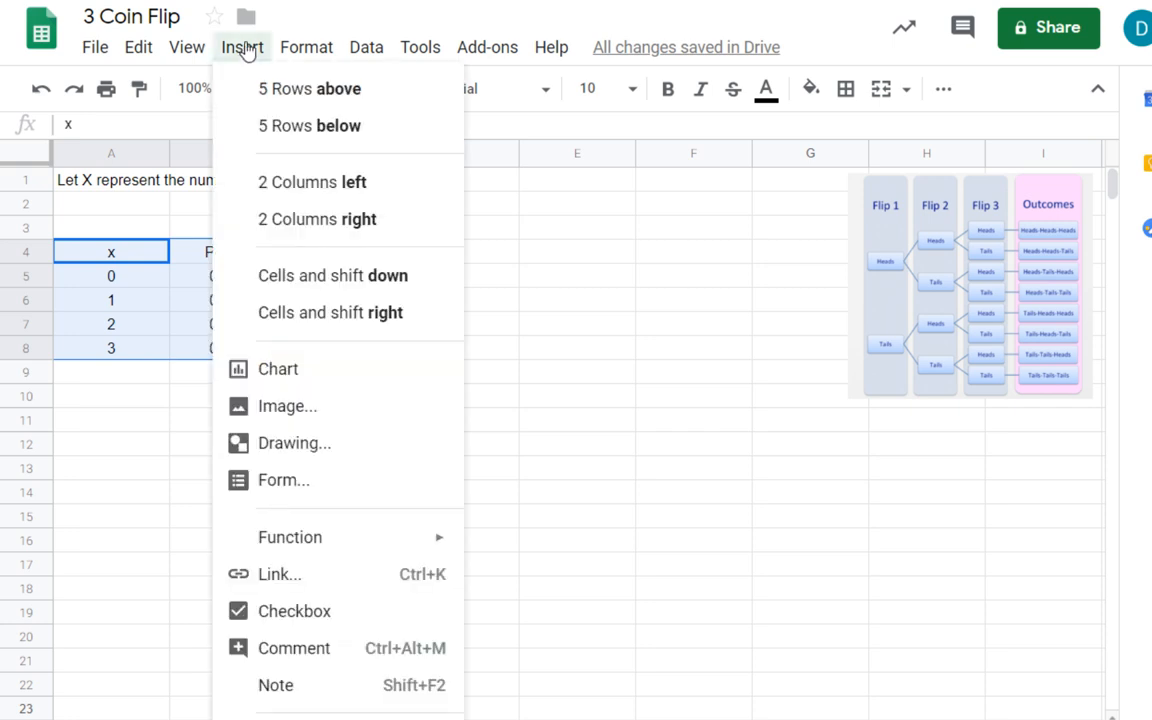
left_click(288, 372)
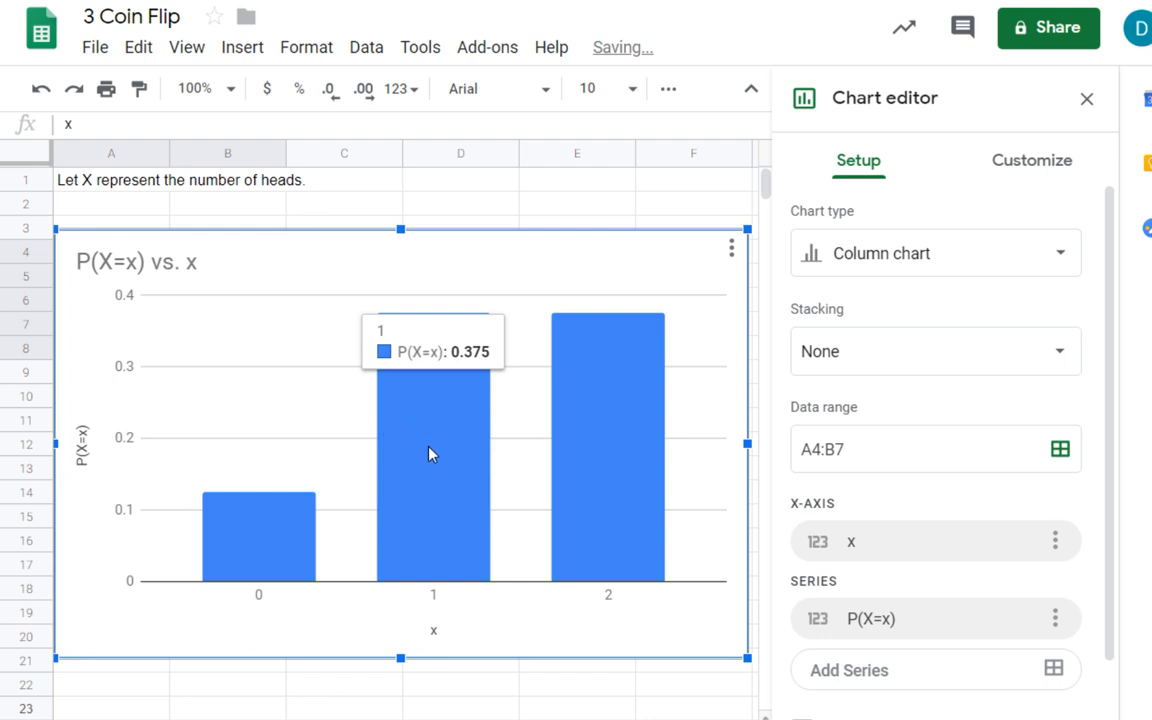
left_click_drag(234, 334, 307, 325)
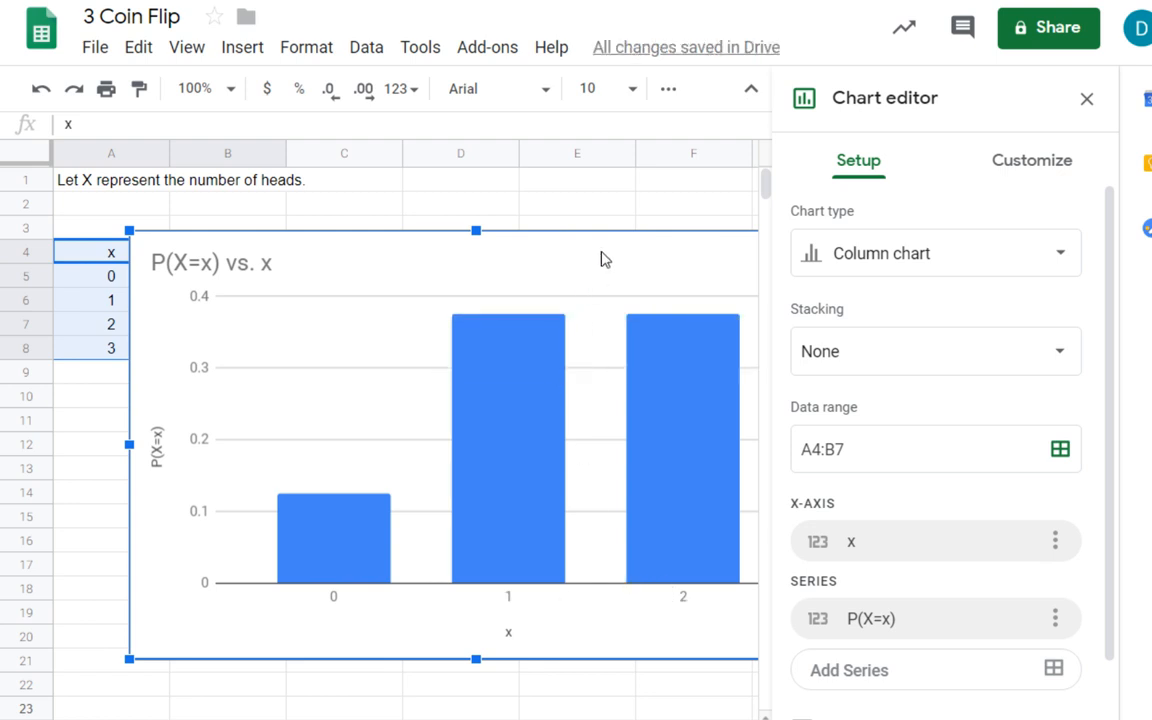
left_click_drag(603, 260, 560, 392)
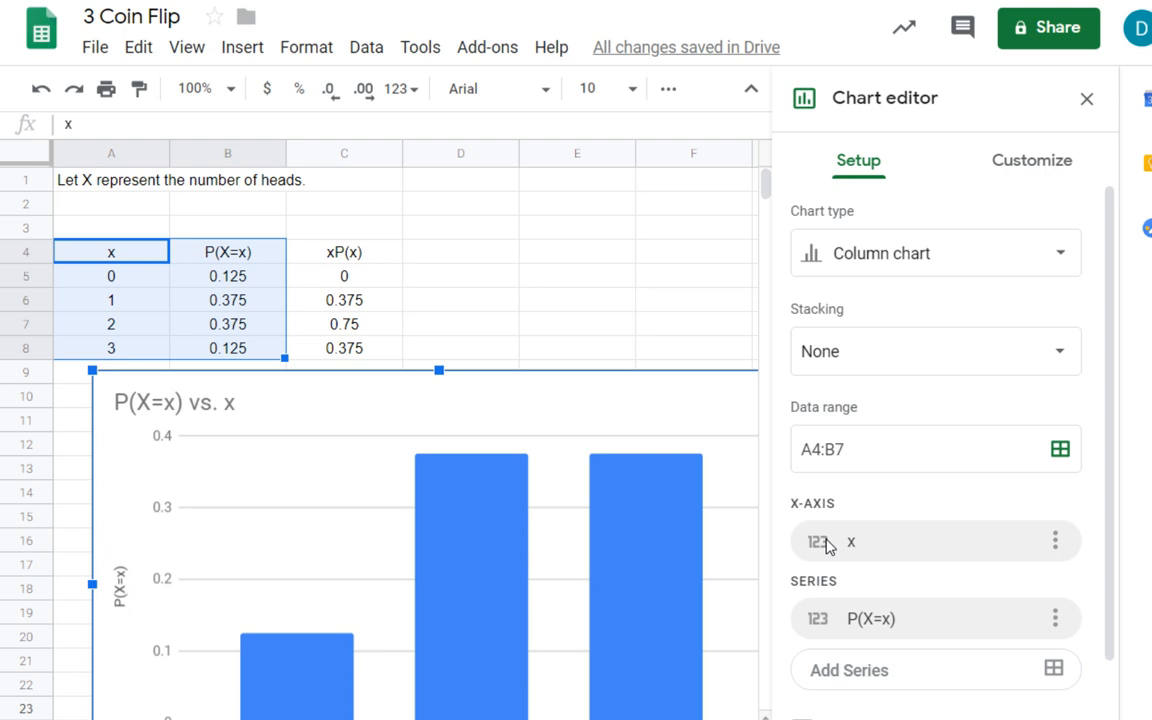
Set the chart's x-axis data range to A4:A8.
left_click(828, 546)
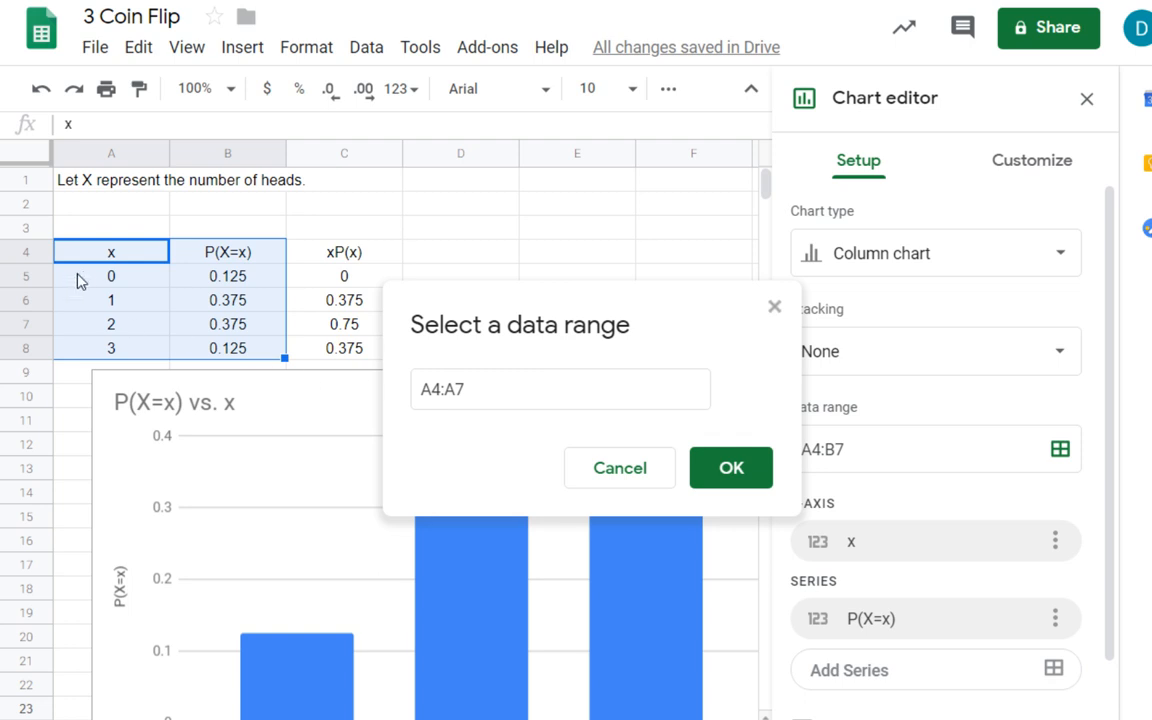
left_click(108, 256)
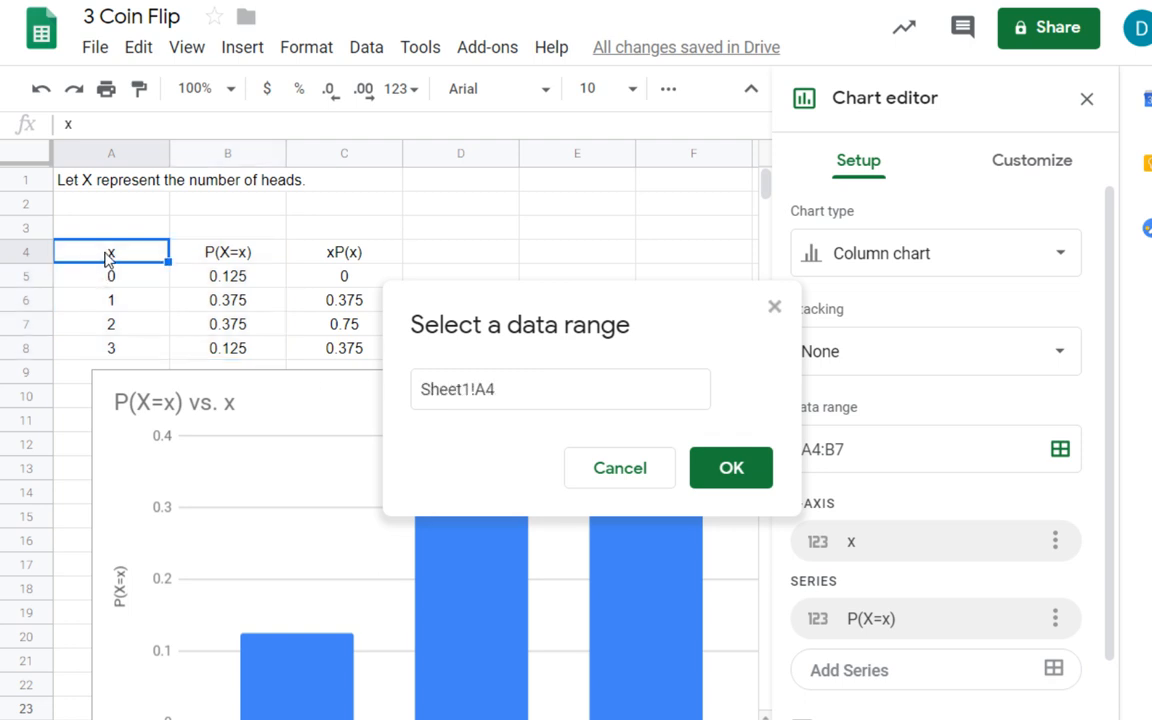
left_click(115, 353, "shift")
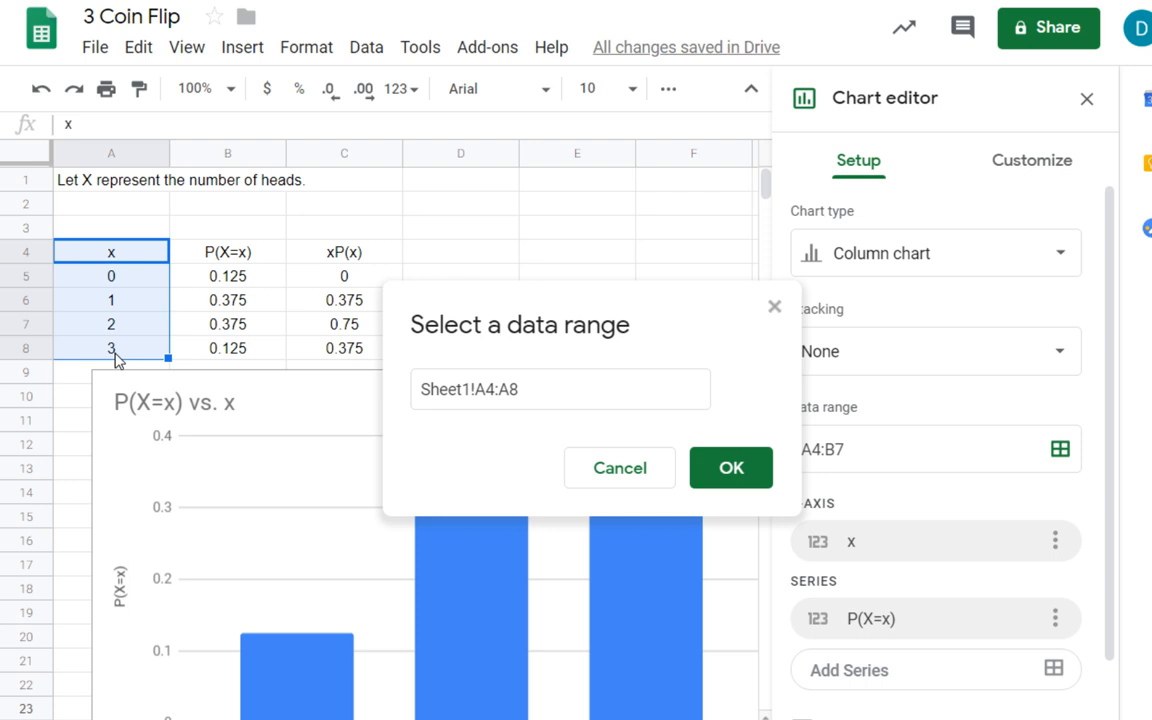
left_click(745, 477)
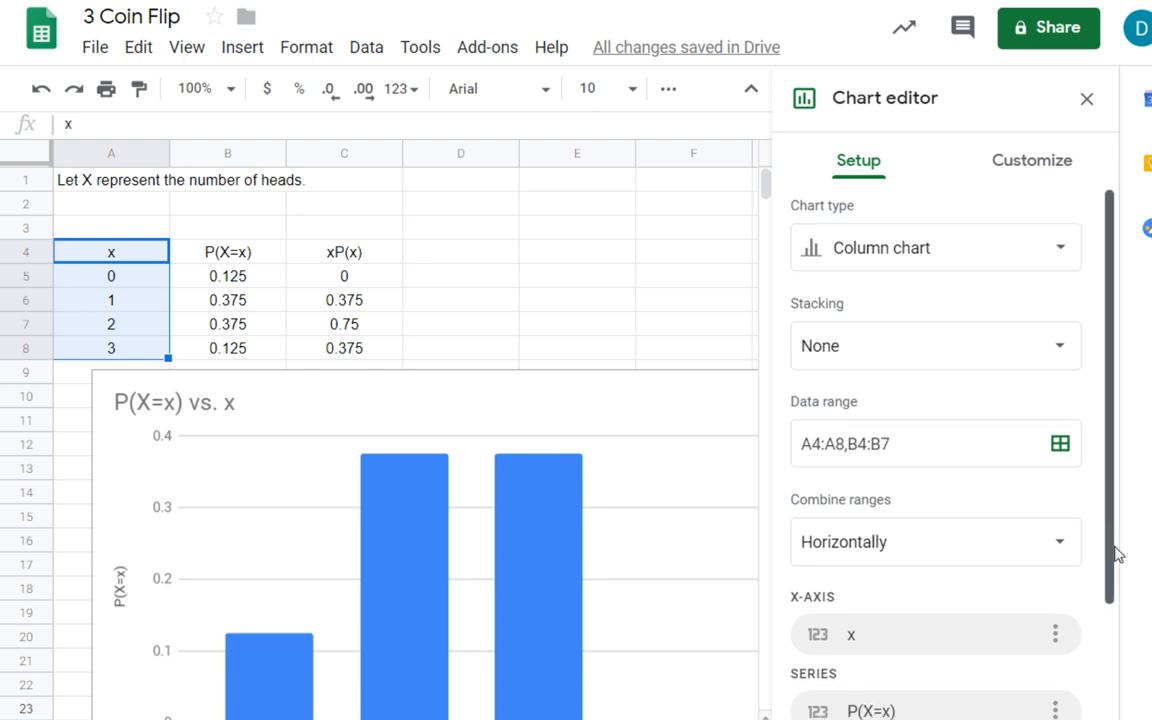
Set the data range of the chart's P(X=x) series to B4:B8.
scroll(1113, 553, "down", 2)
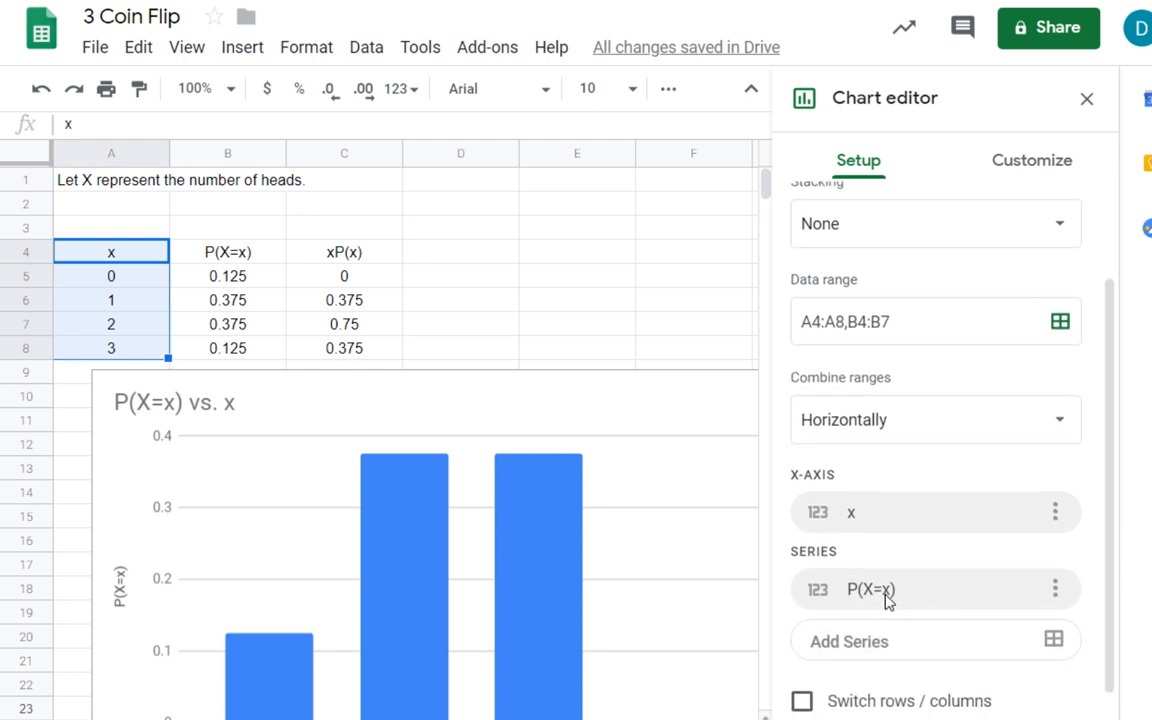
left_click(822, 592)
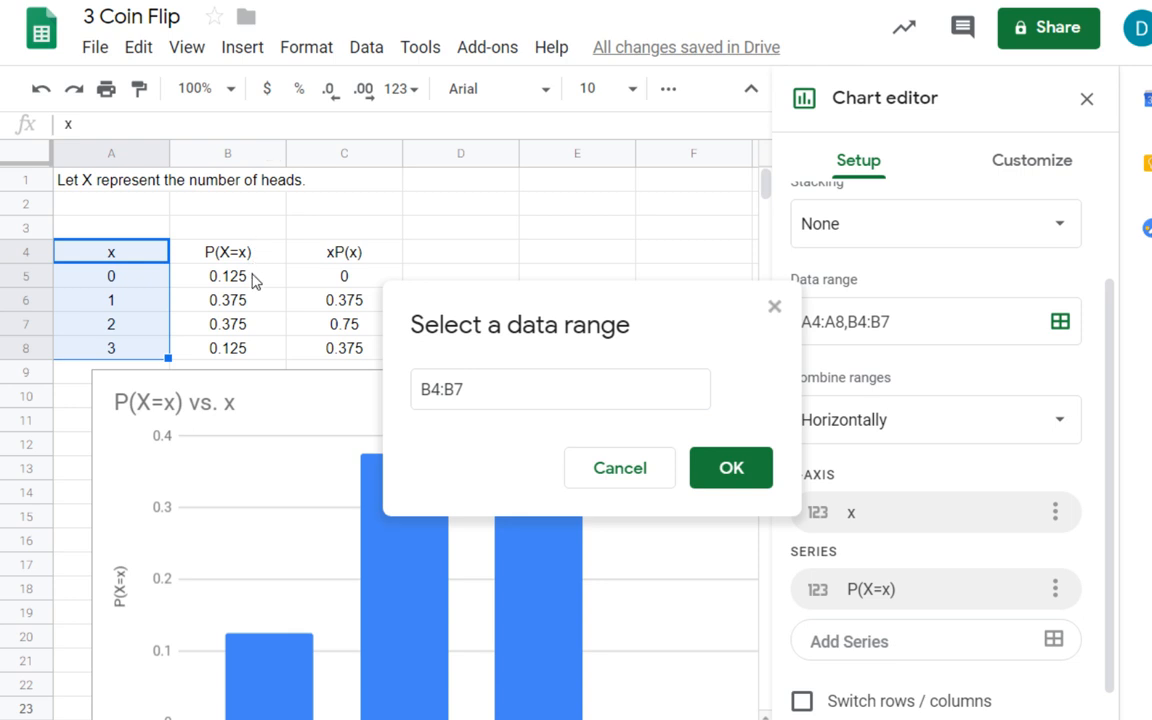
left_click(463, 390)
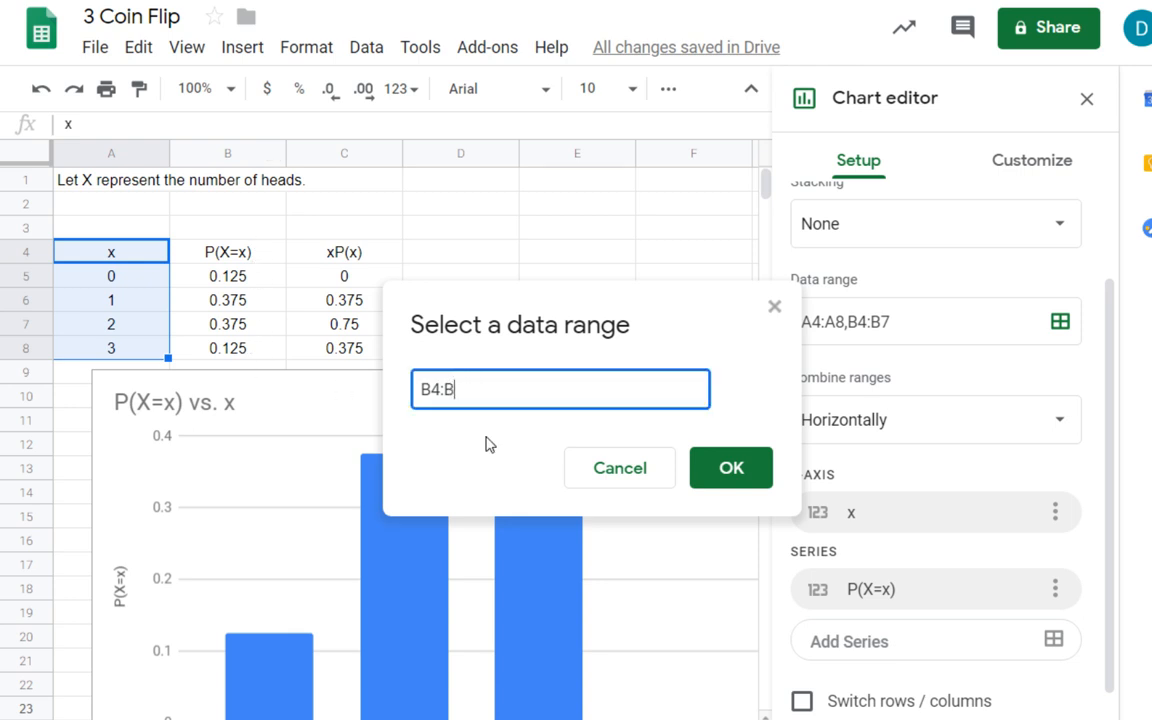
type("8")
left_click(737, 468)
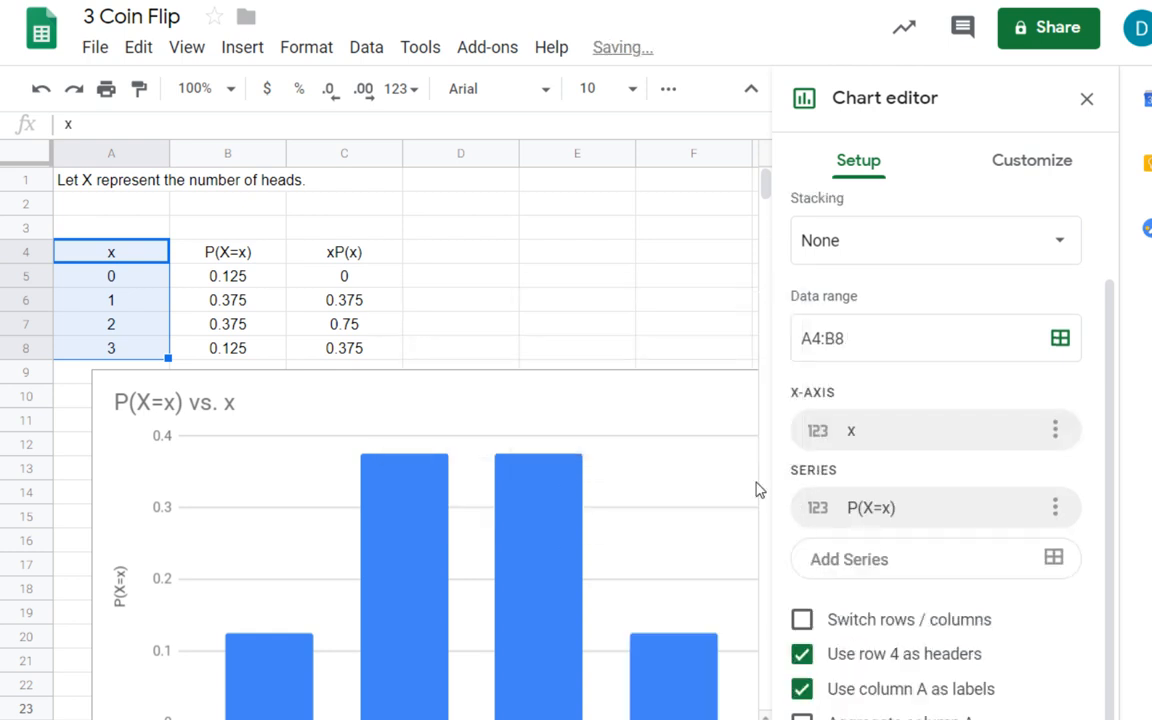
Close the chart editor and move the chart over columns B to G, about rows 7 to 24.
left_click(499, 427)
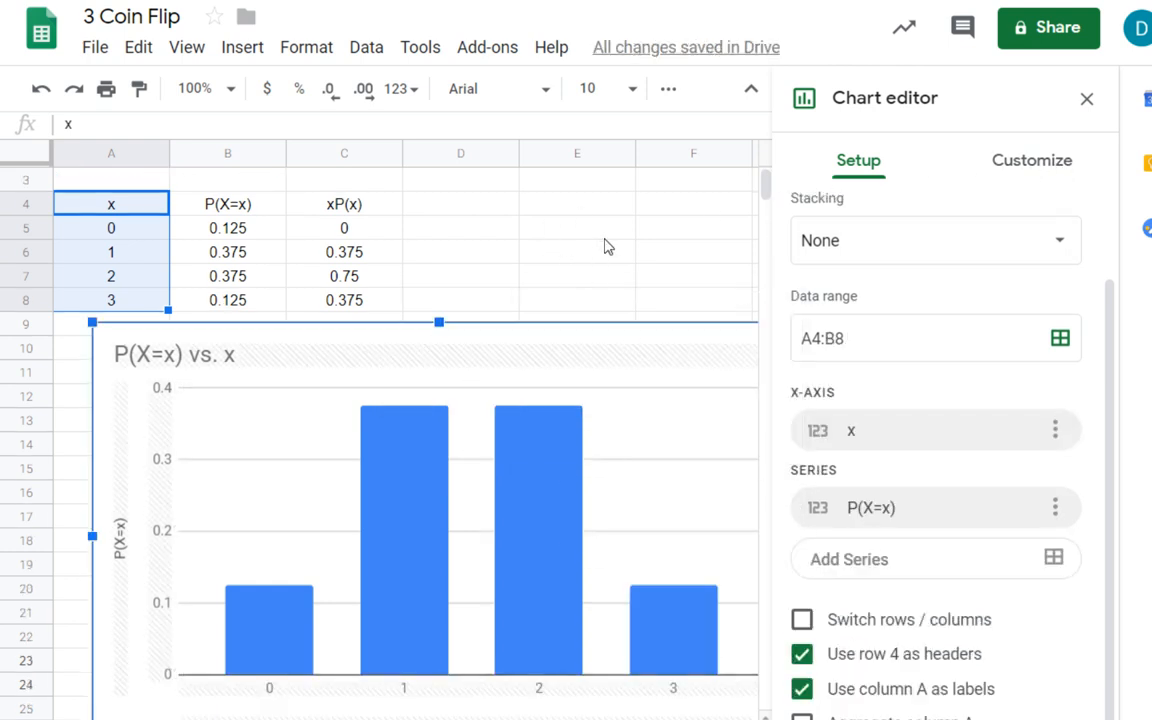
left_click(545, 226)
left_click_drag(619, 470, 687, 364)
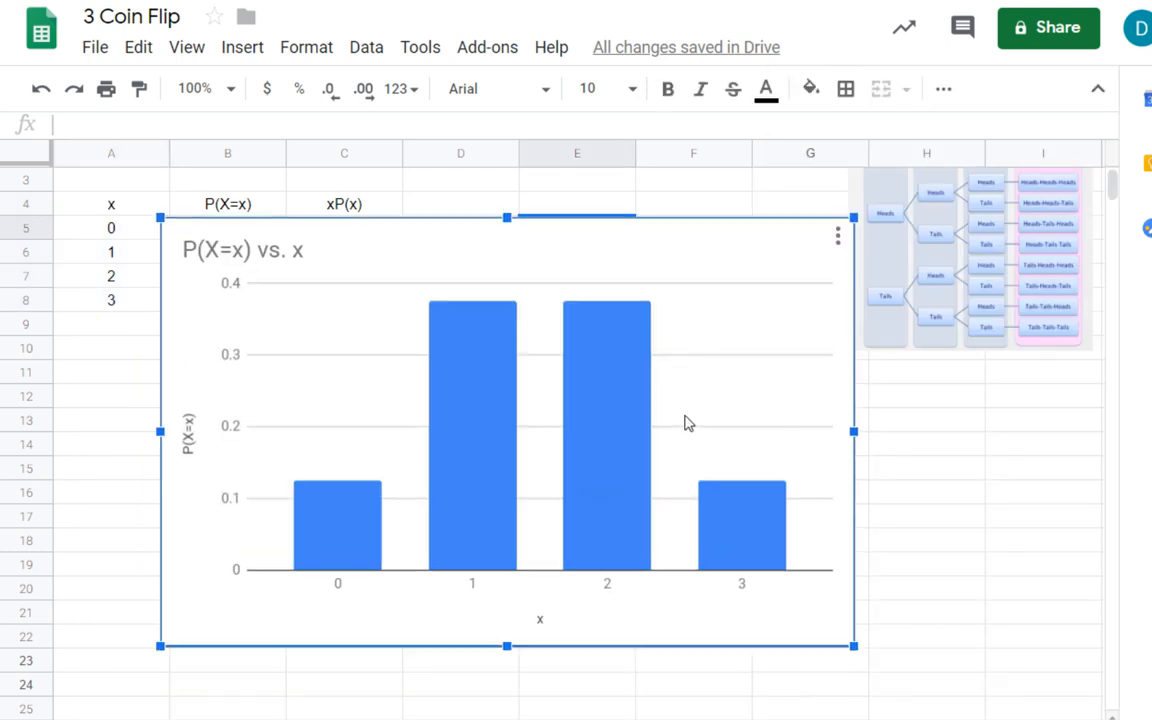
left_click_drag(687, 438, 745, 346)
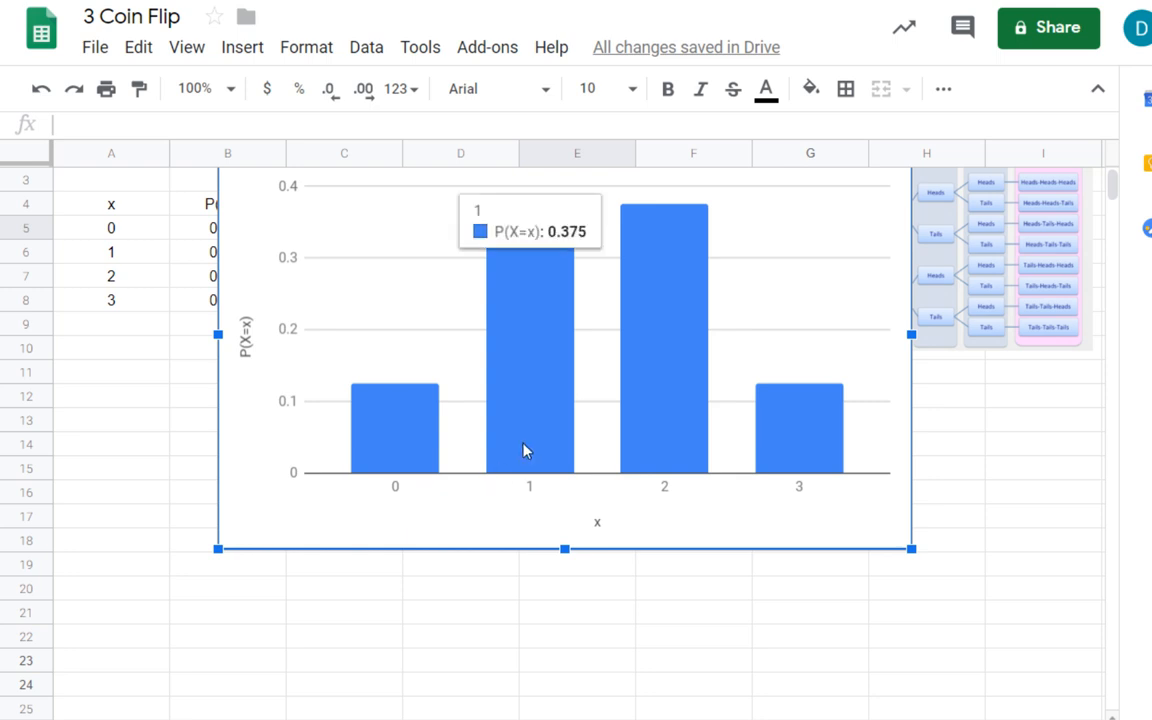
left_click_drag(527, 450, 693, 519)
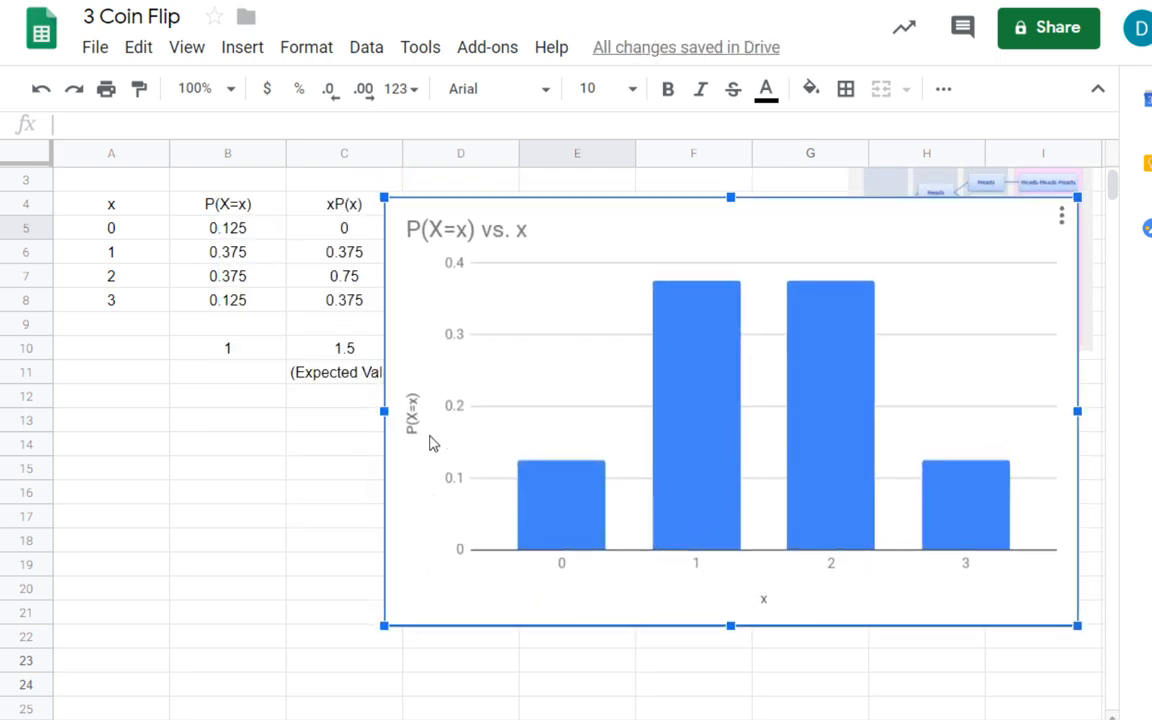
mouse_move(808, 446)
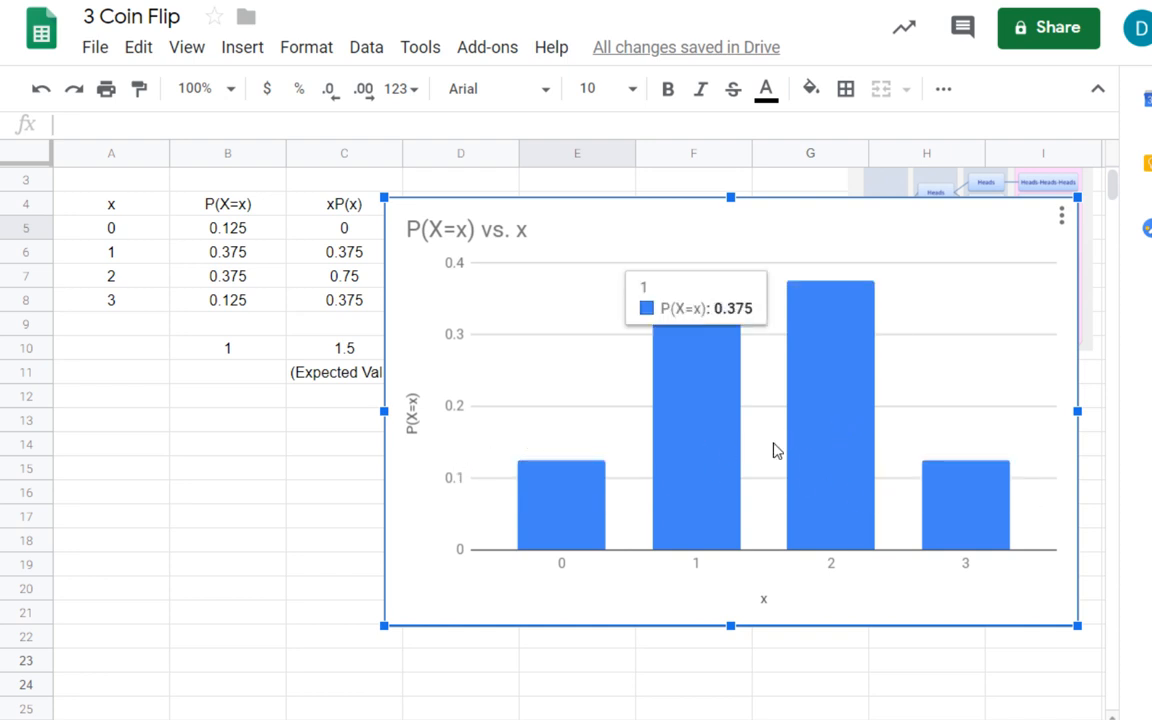
left_click_drag(998, 409, 795, 478)
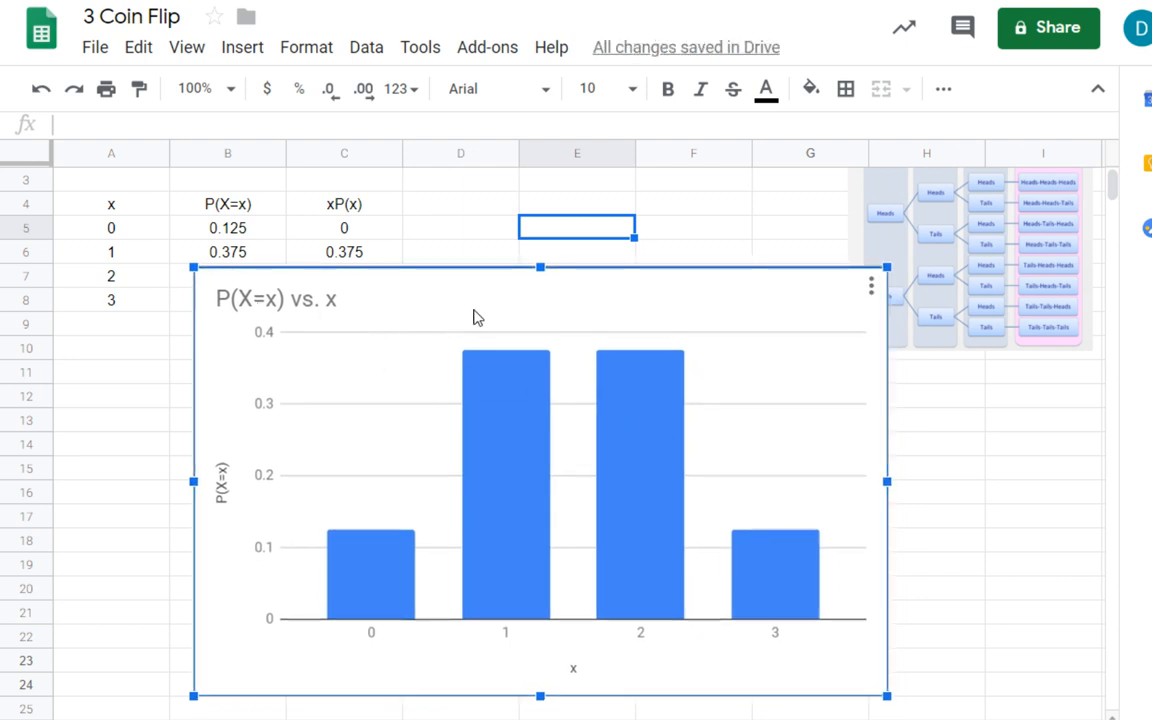
Change the chart title to Probability vs. # of Heads.
double_click(479, 313)
left_click(411, 301)
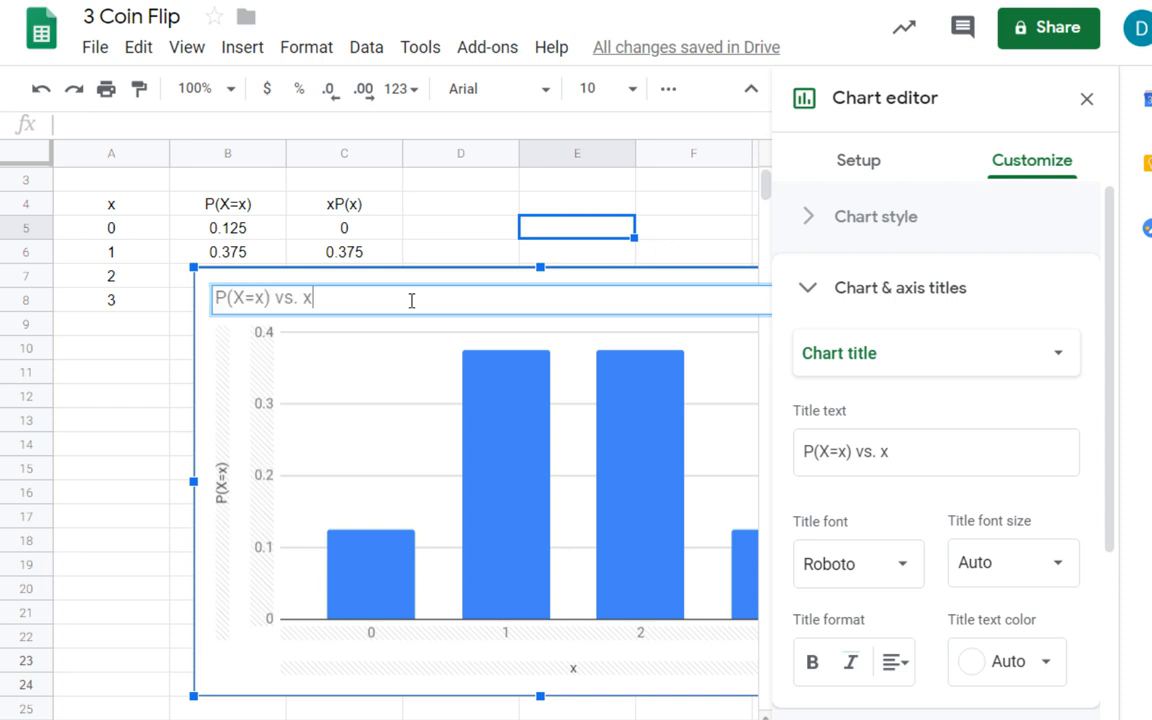
double_click(411, 301)
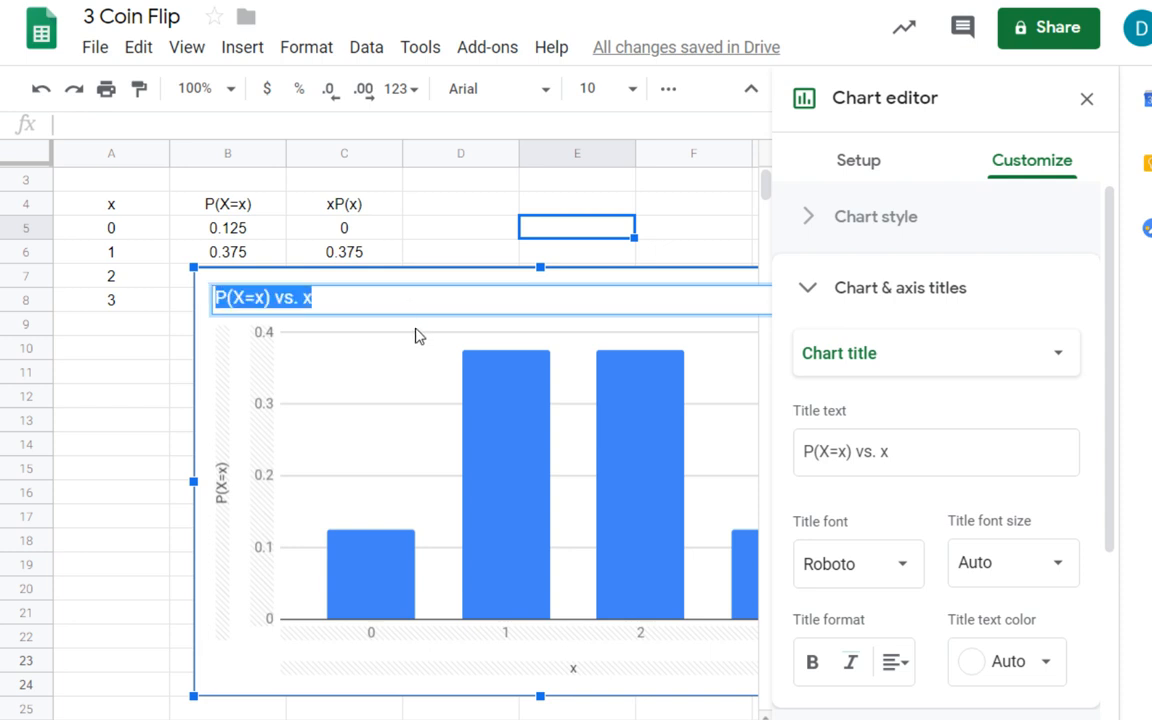
type("P")
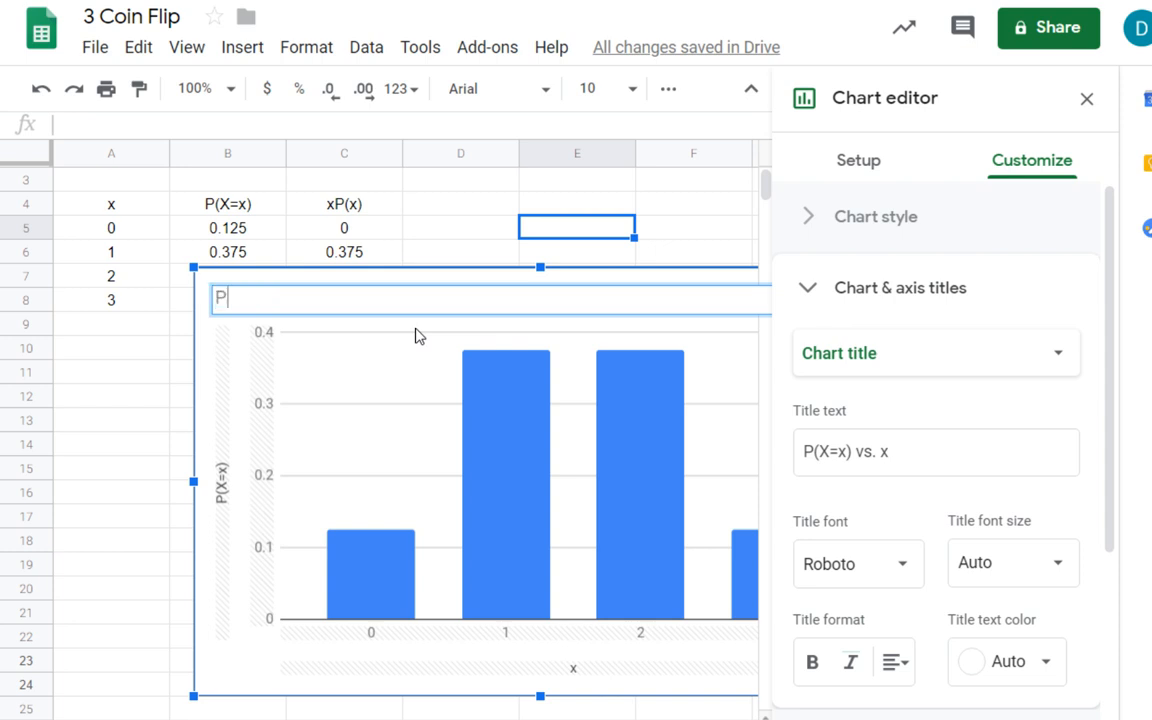
type("robability vs.")
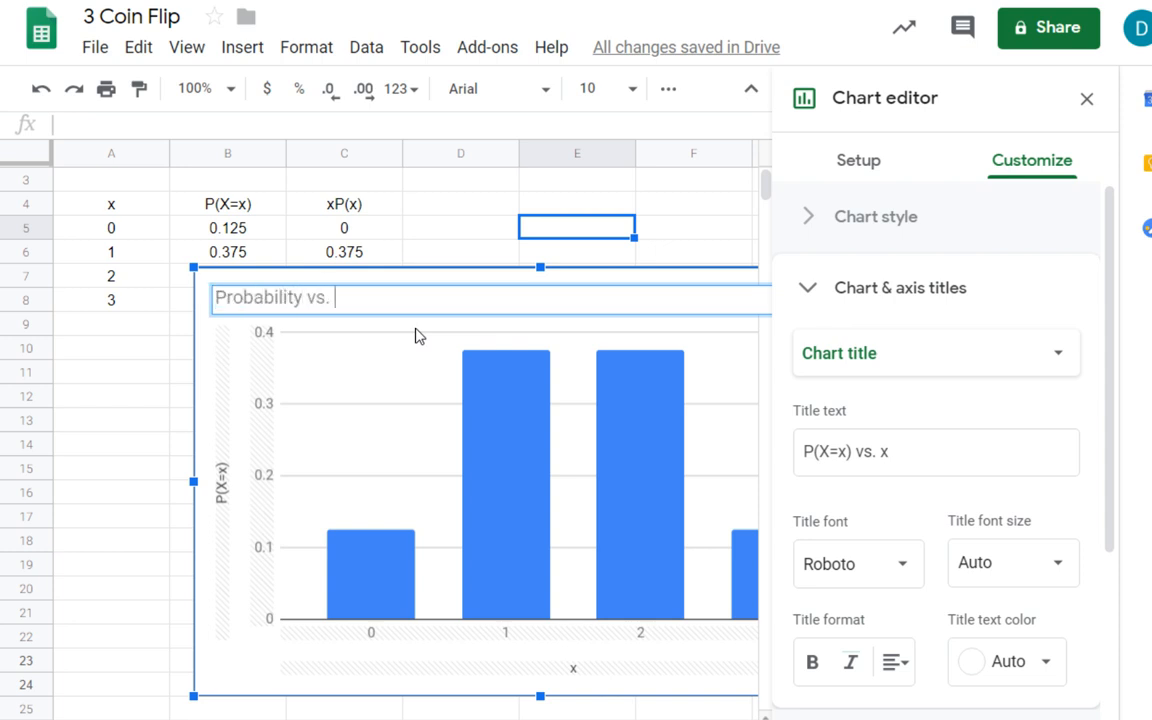
type(" # of Heads")
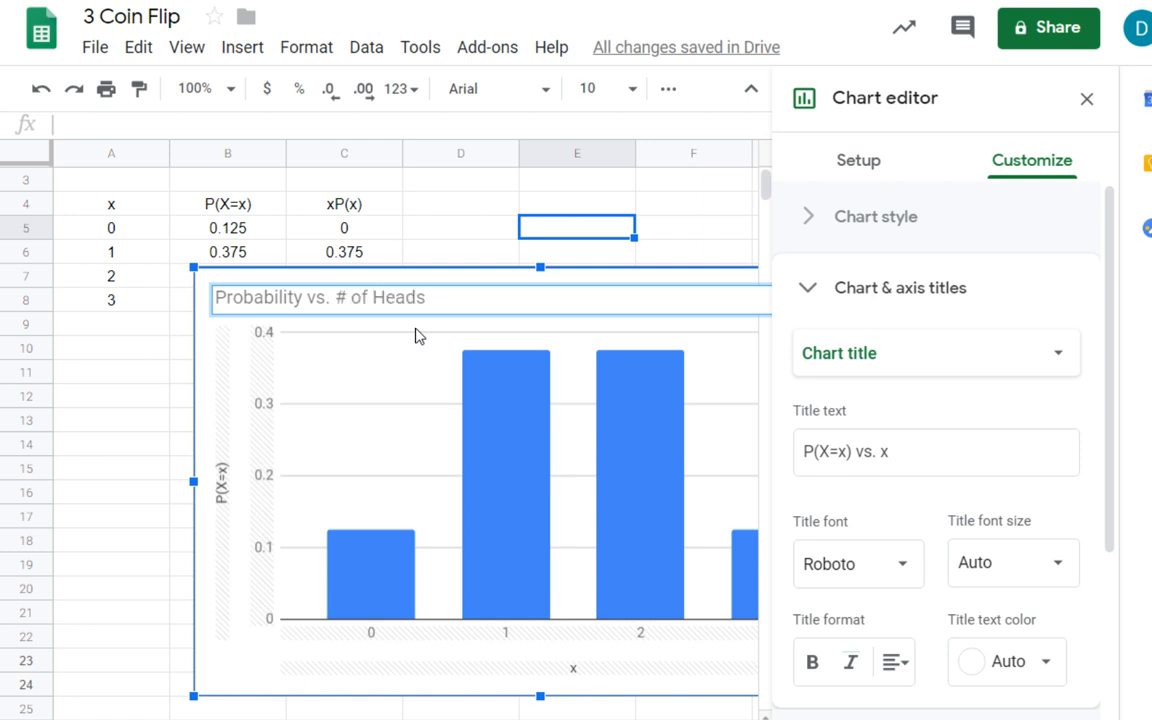
Set the chart's horizontal axis title to x (# of Heads) and close the chart editor.
left_click(575, 670)
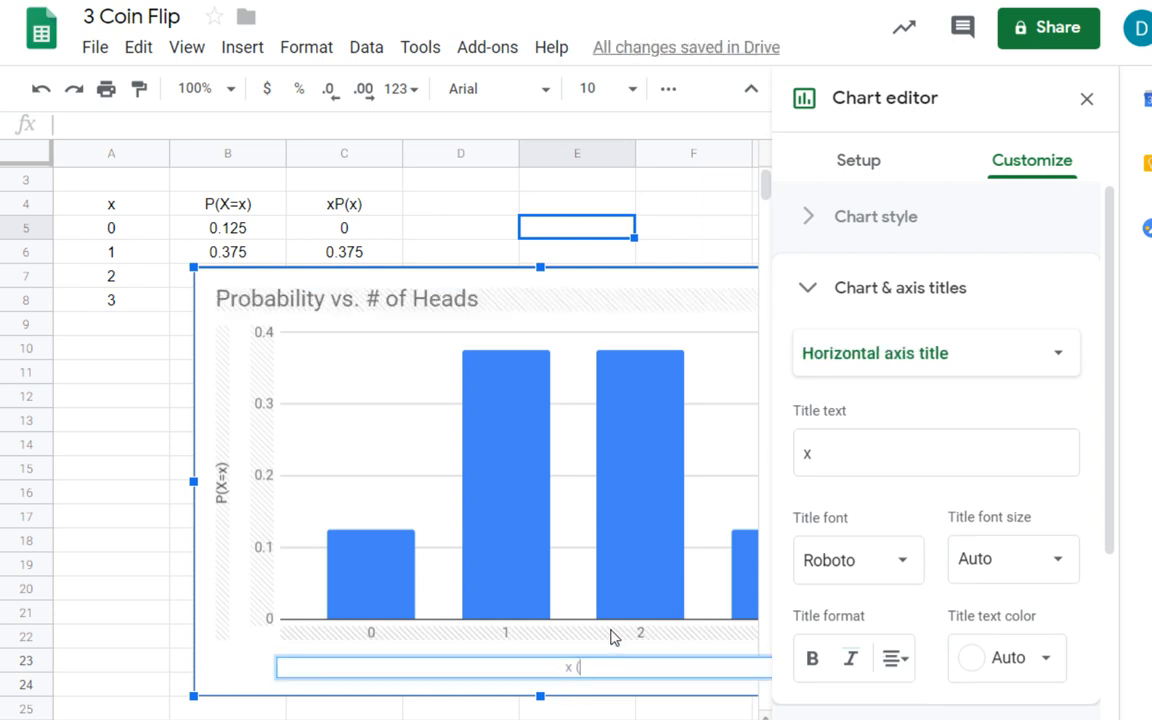
type("(# of head")
key("BackSpace")
key("BackSpace")
key("BackSpace")
key("BackSpace")
type("Heads)")
key("Return")
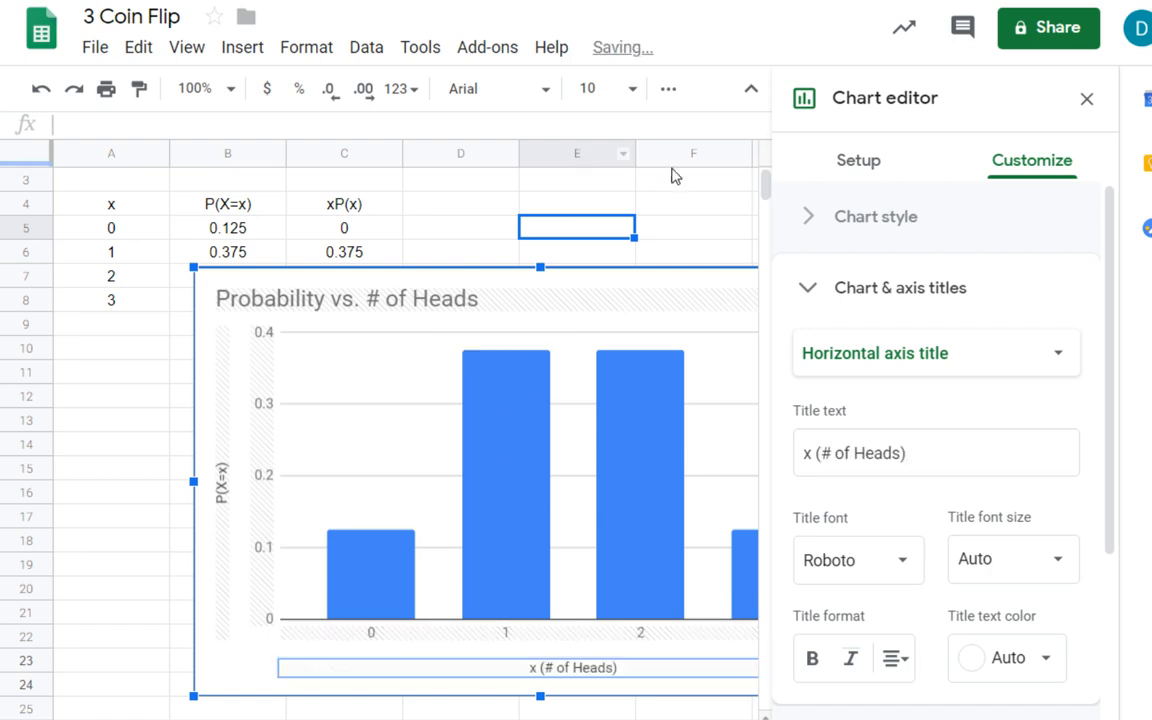
left_click(679, 208)
Shrink the chart and place it beneath the tree diagram over columns F to I, about rows 11 to 22.
left_click(823, 566)
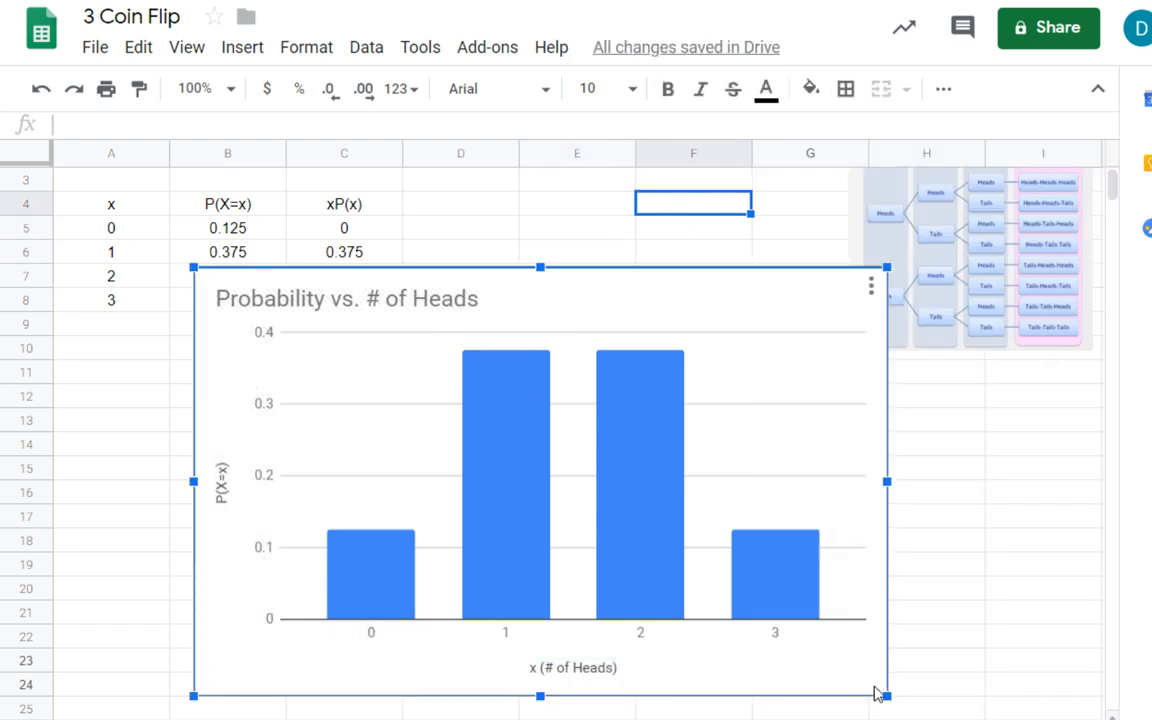
left_click_drag(888, 695, 450, 571)
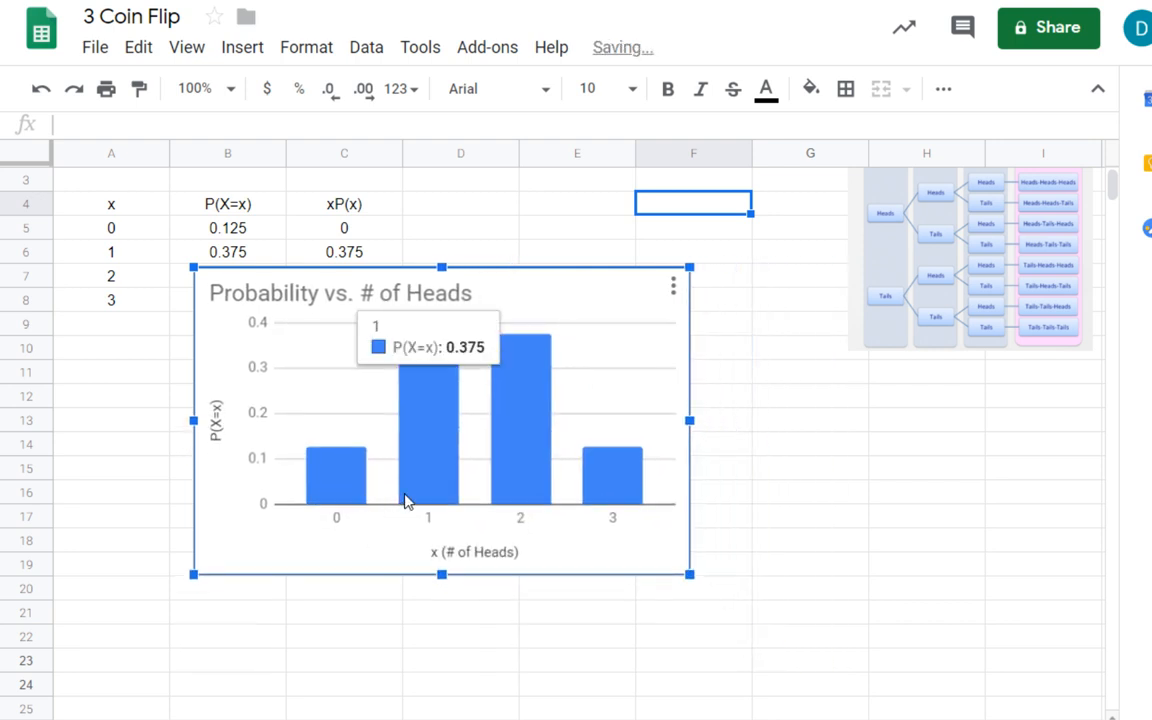
left_click_drag(483, 497, 678, 496)
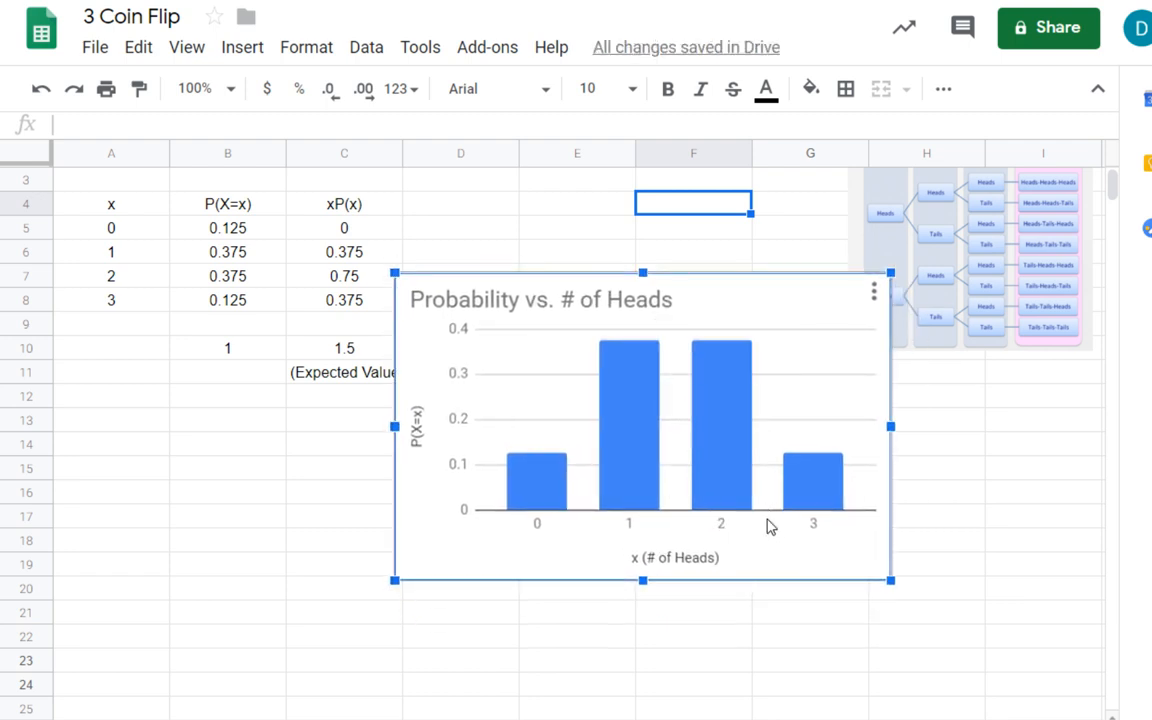
left_click_drag(887, 577, 846, 552)
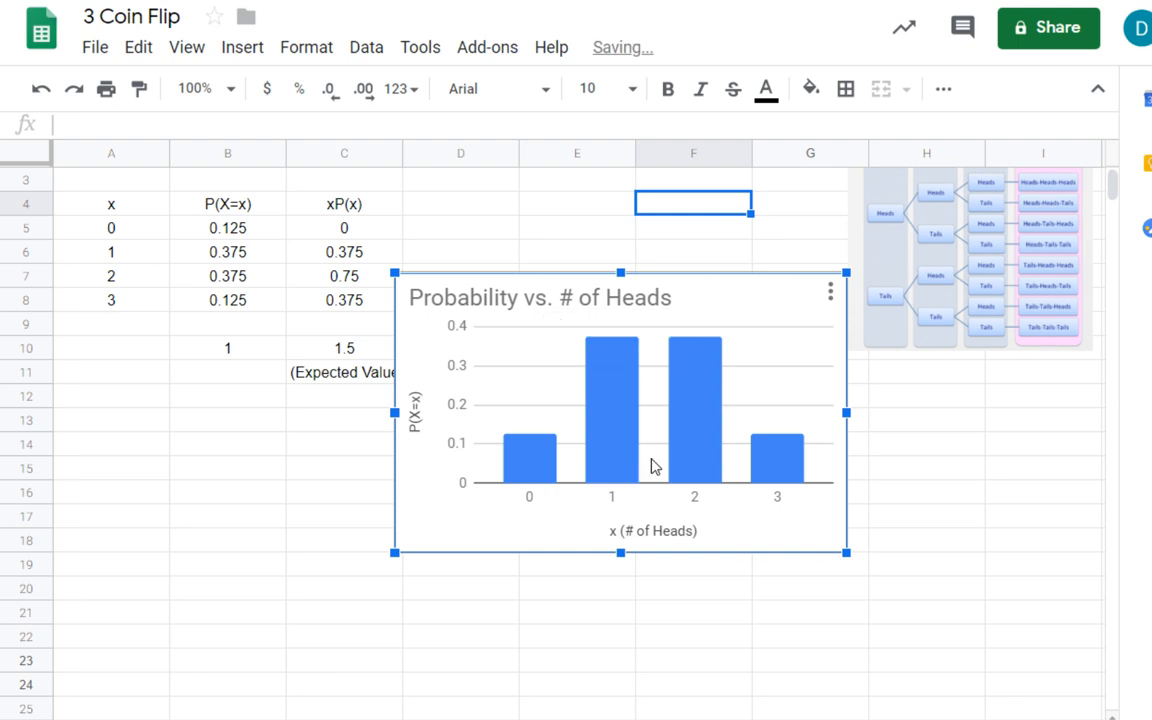
left_click_drag(656, 465, 899, 548)
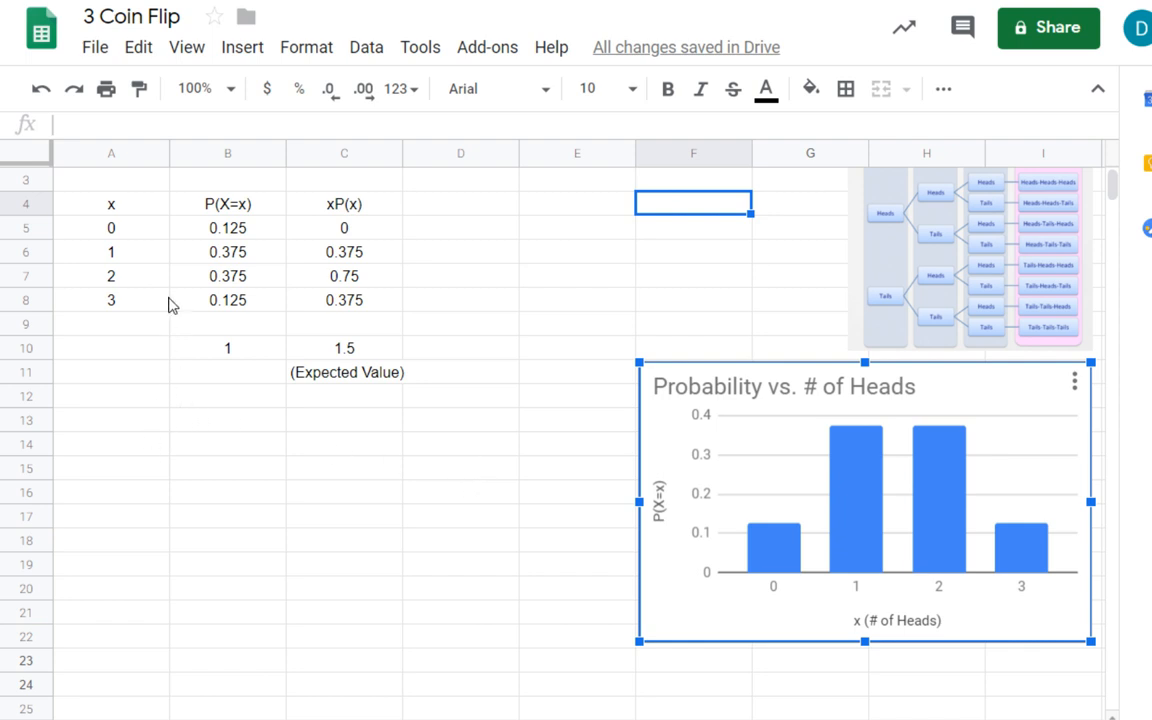
scroll(130, 280, "up", 2)
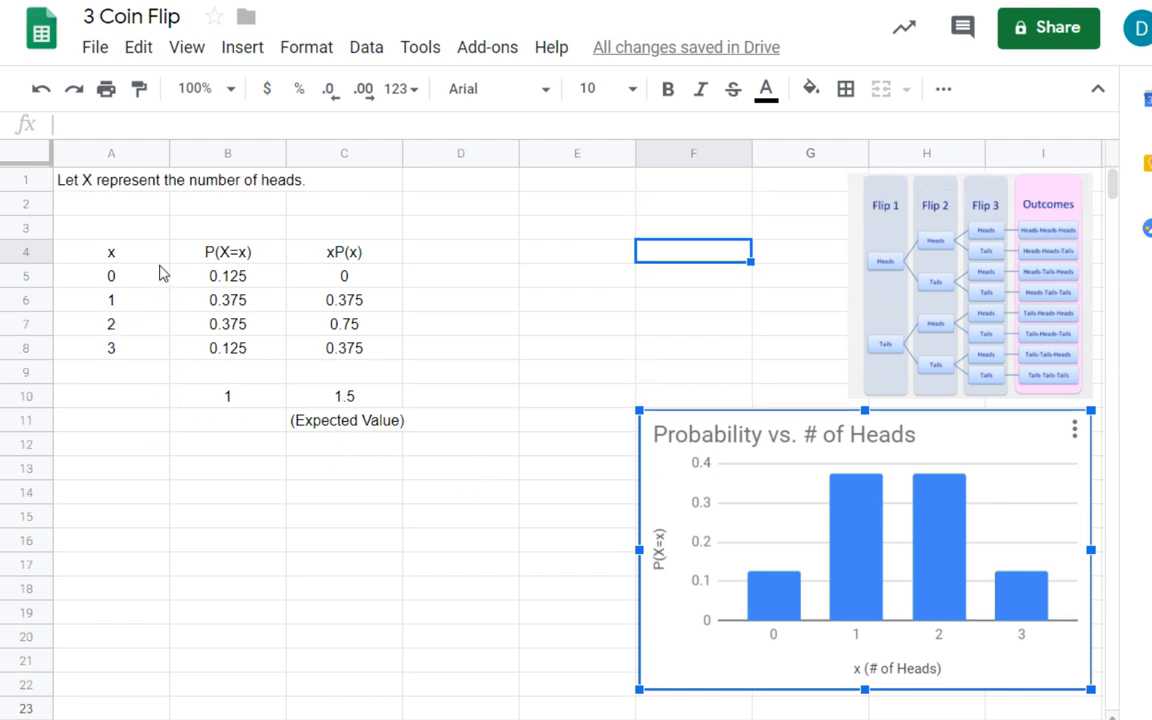
Enter the text "Let X represent the # of points" in cell A14, below the expected value table.
left_click(61, 185)
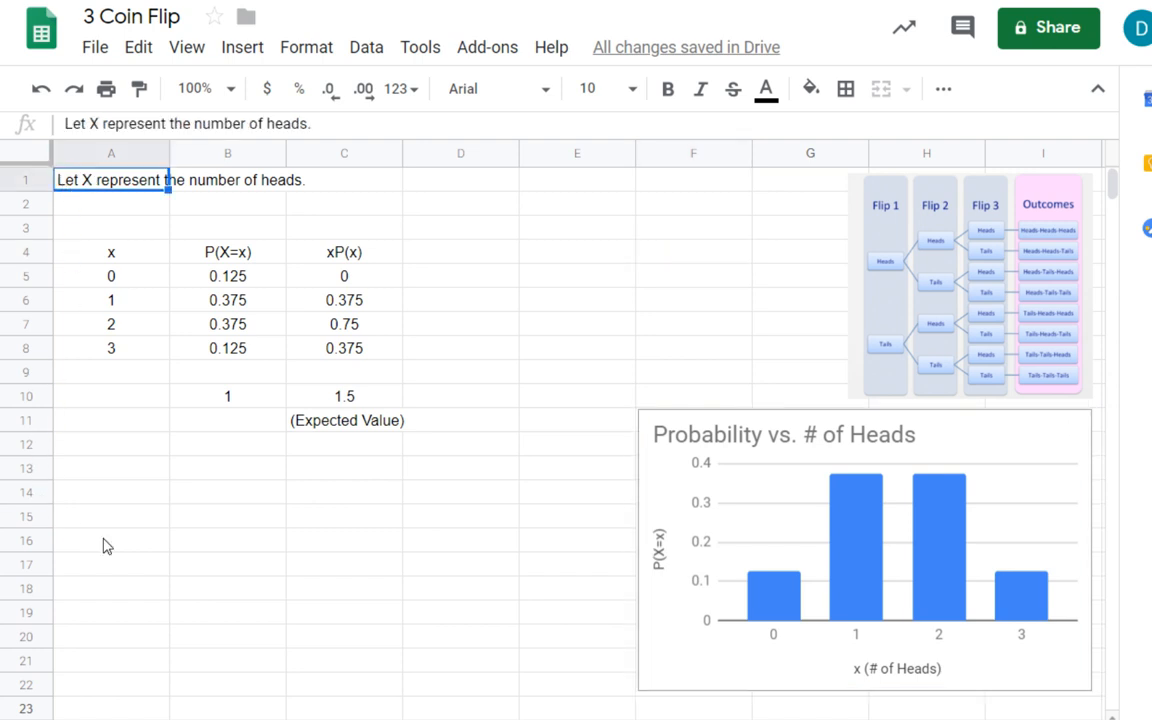
left_click(100, 496)
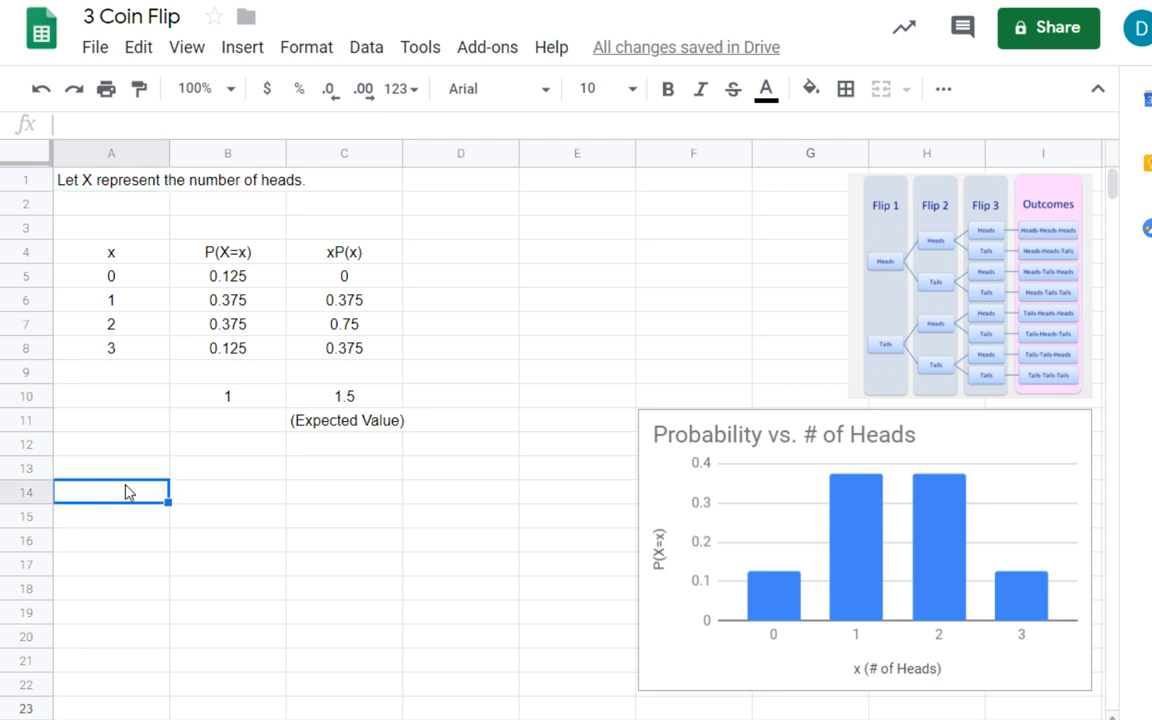
type("Le")
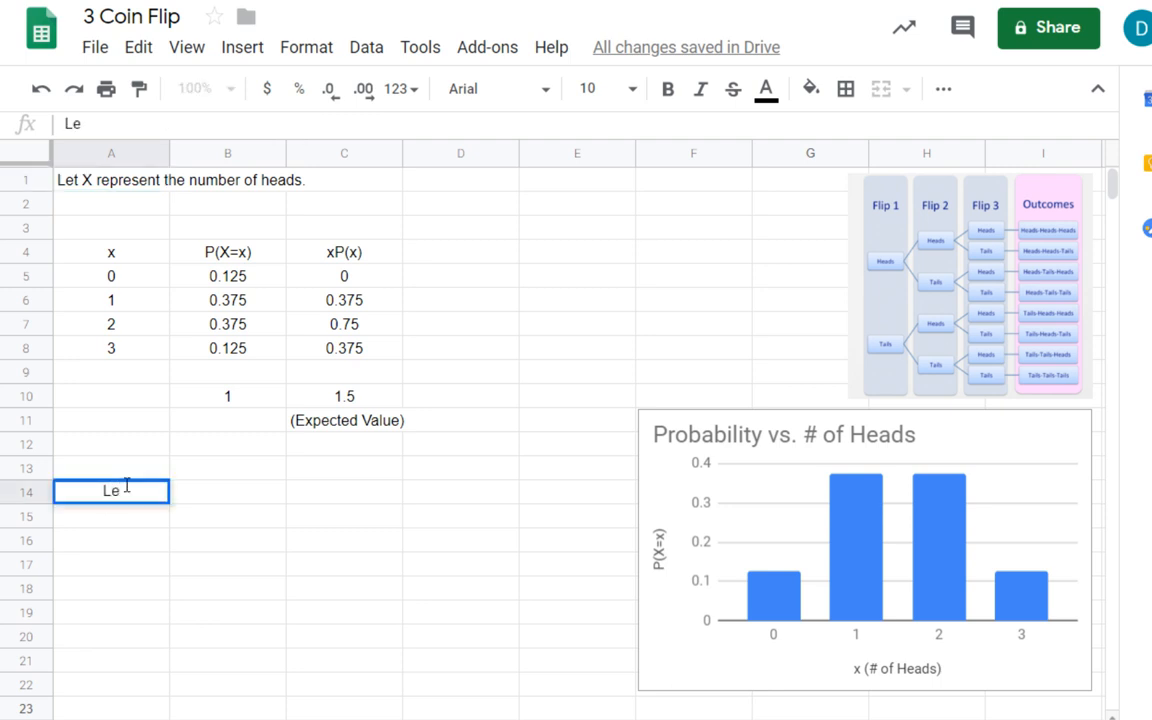
type("t X repres")
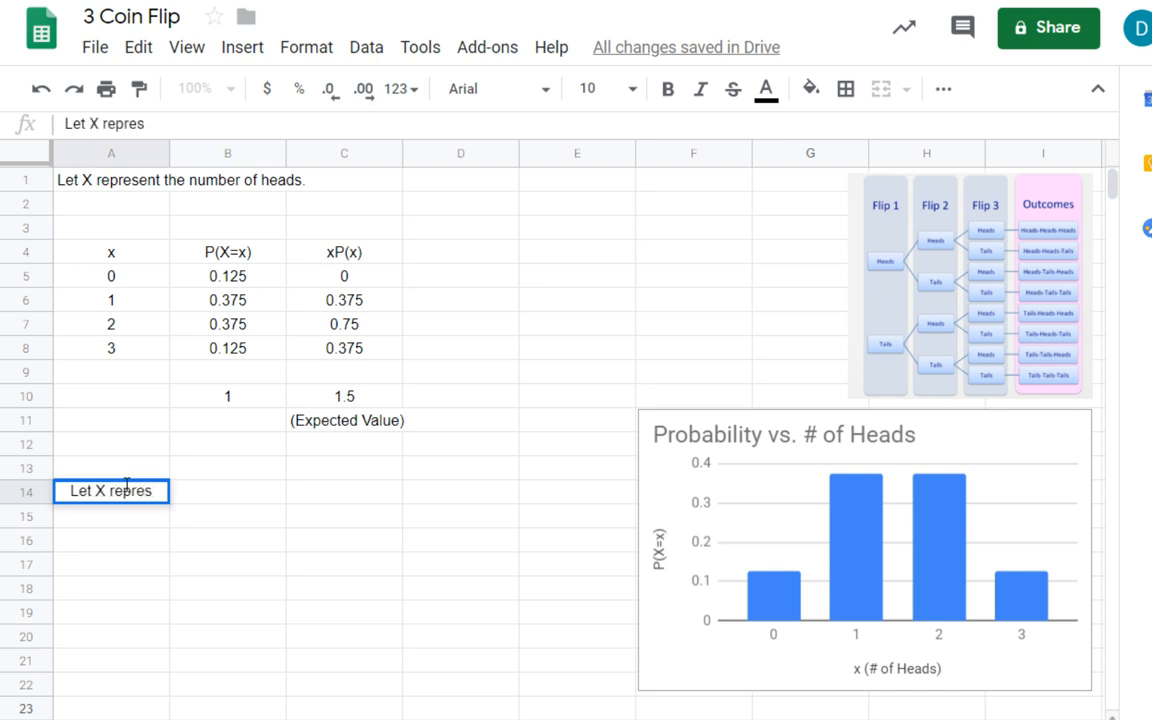
type("ent the ")
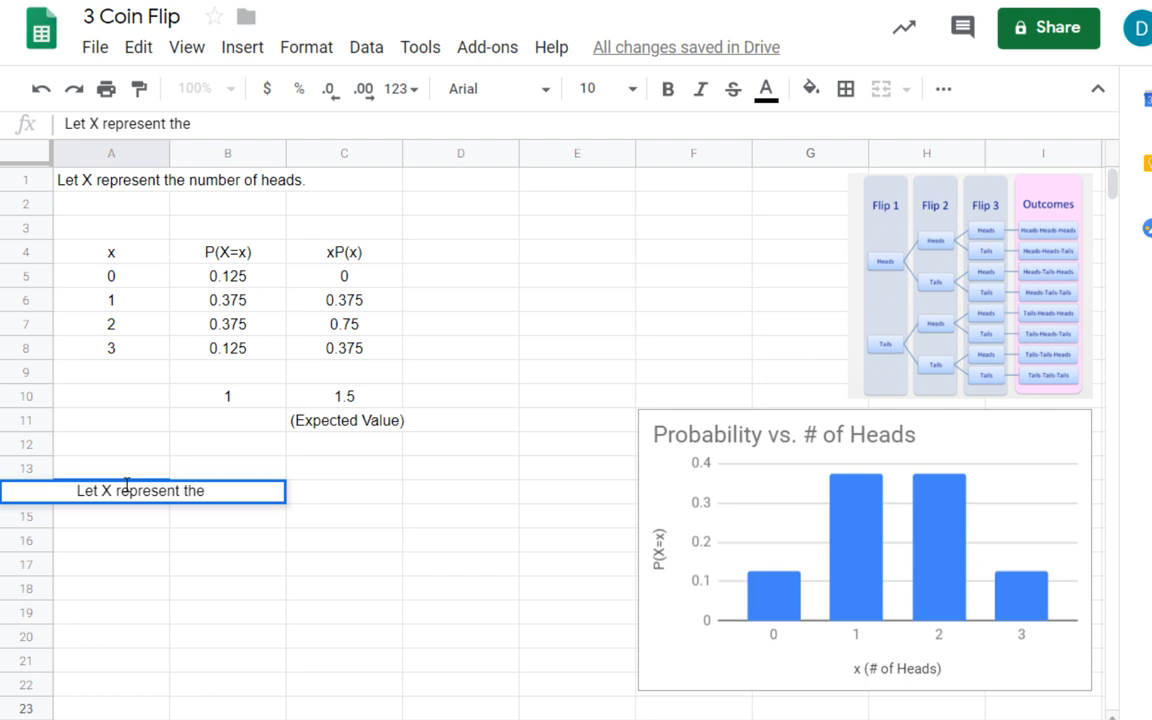
type("# of points")
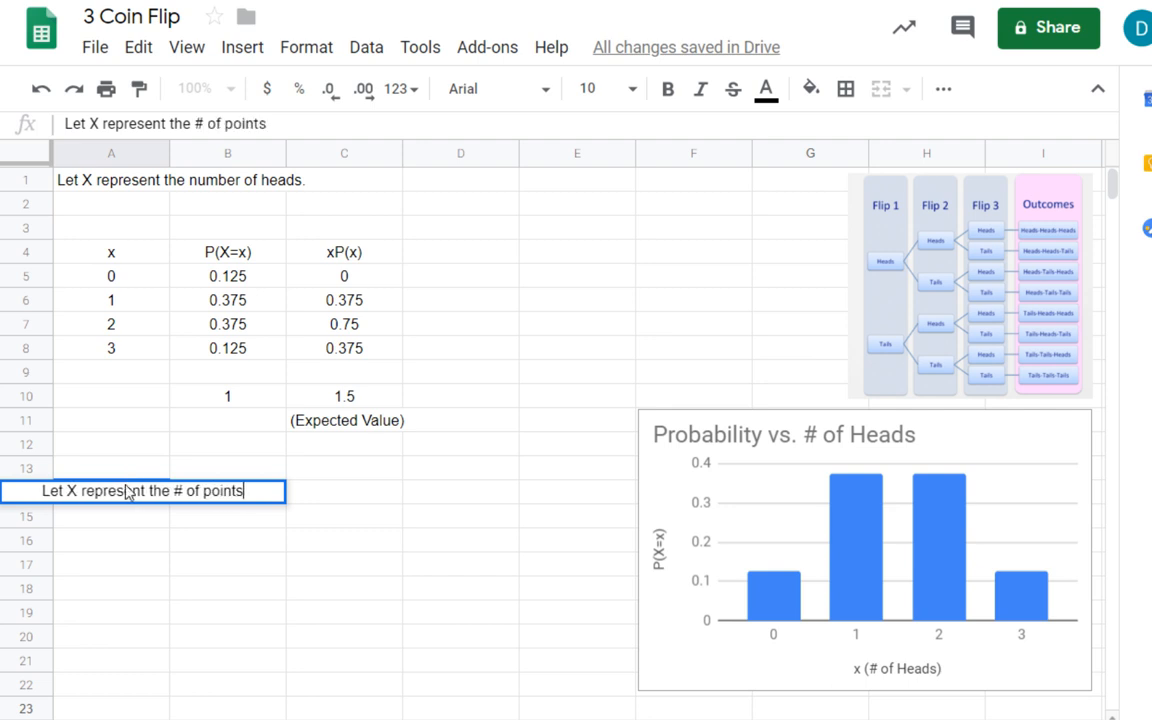
key("Return")
Left-align the text in cell A14.
key("Up")
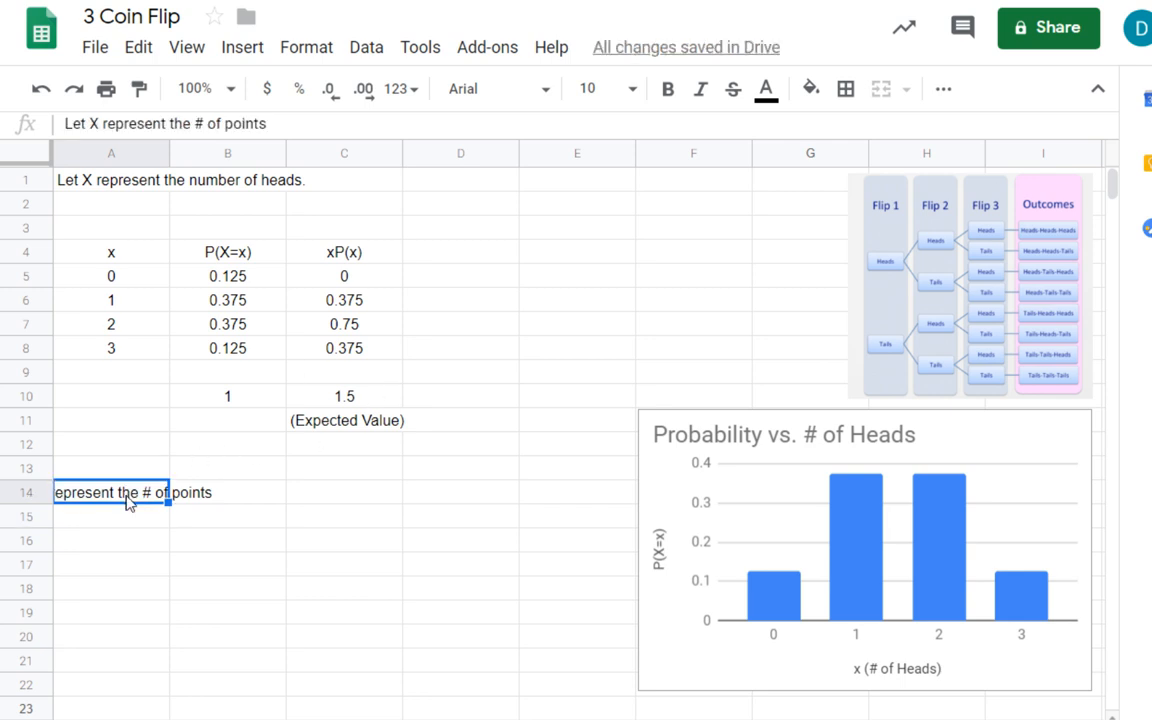
left_click(943, 90)
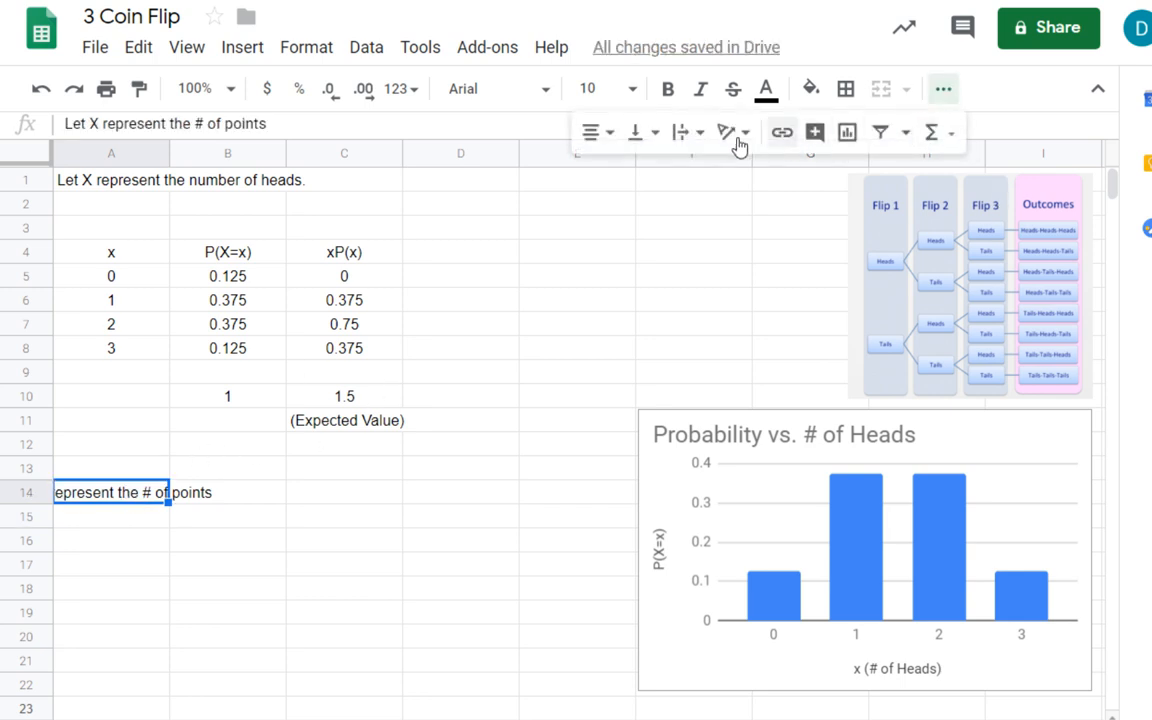
left_click(588, 145)
left_click(592, 171)
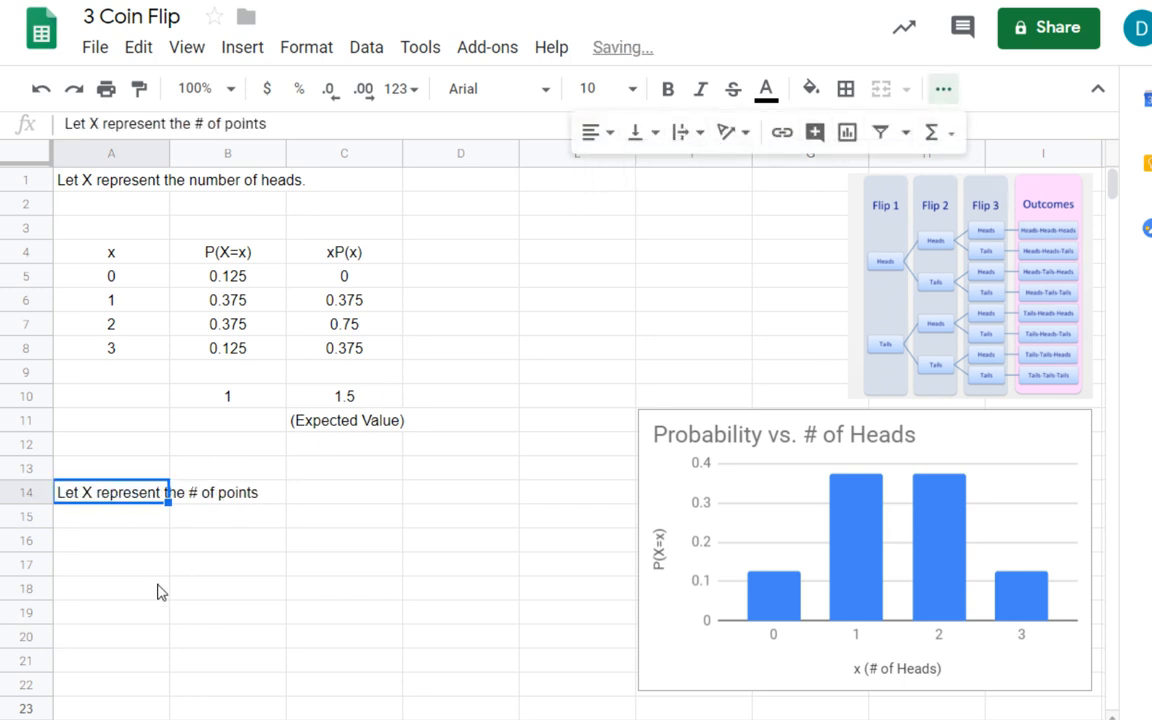
Copy the x column with its header, A4:A8, to the range starting at A15.
left_click(122, 526)
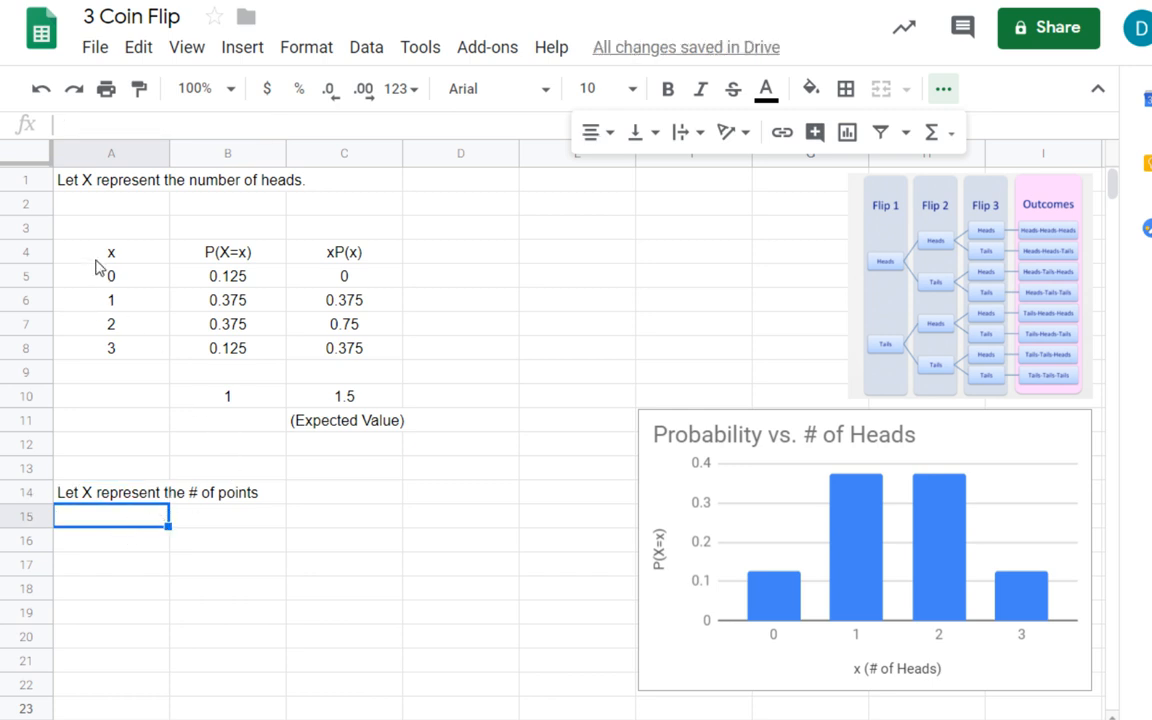
left_click_drag(100, 255, 113, 358)
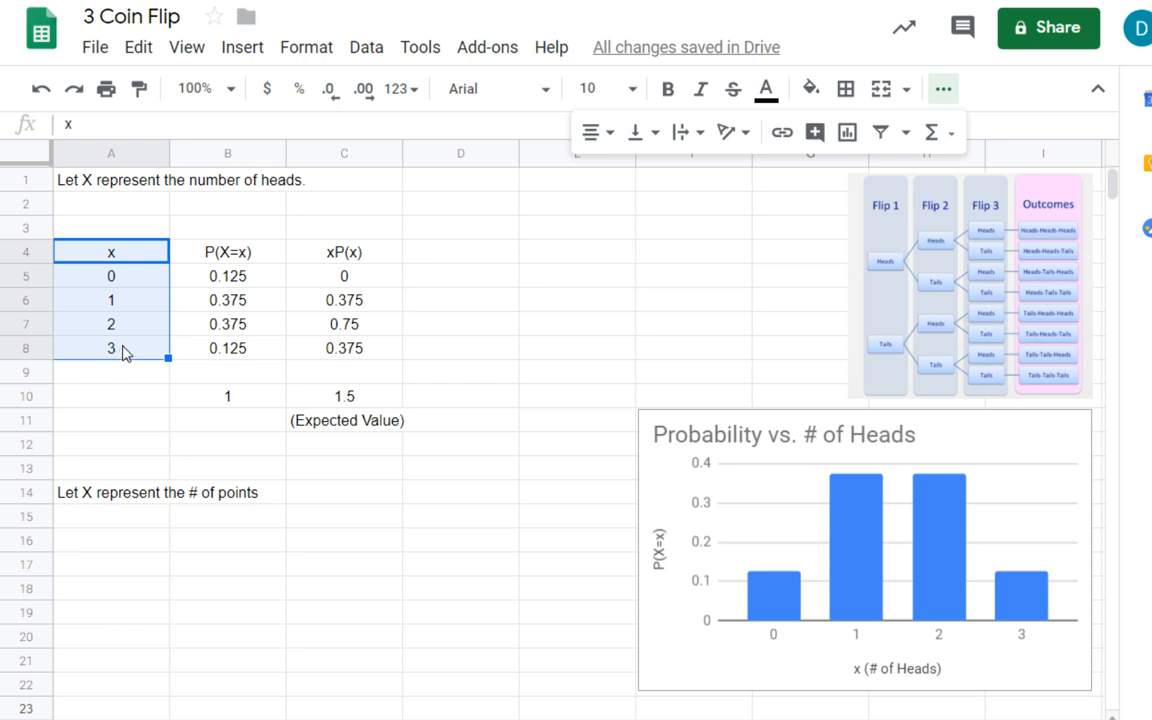
key("ctrl+c")
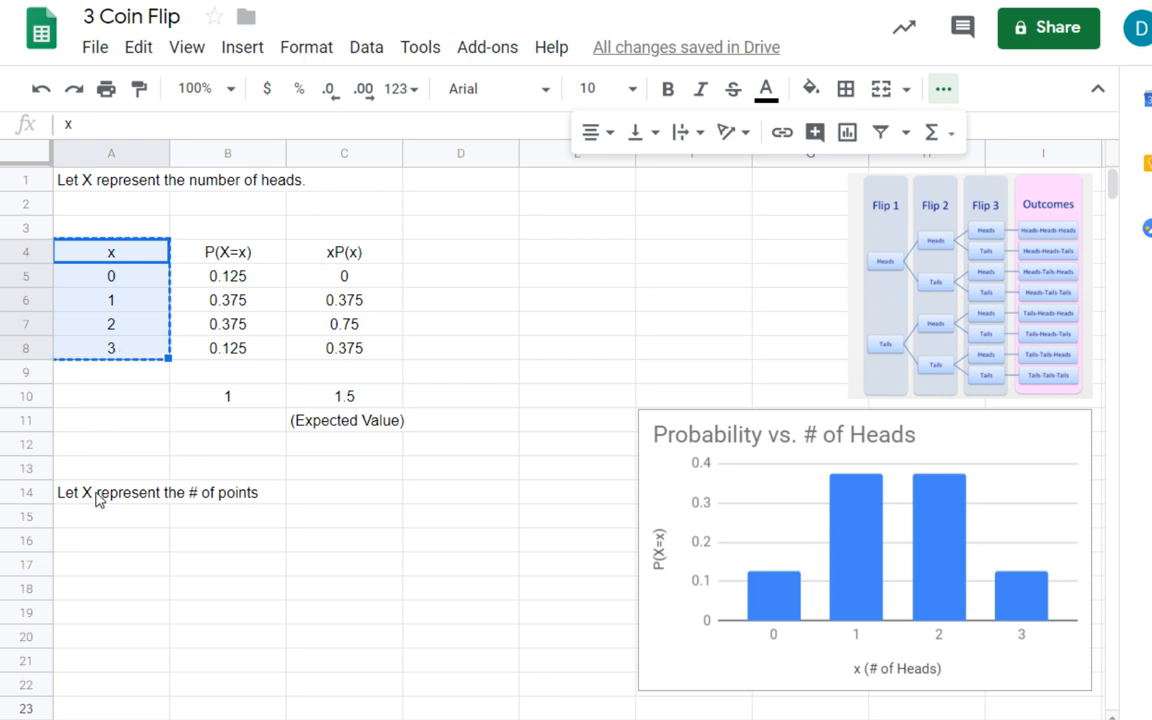
left_click(107, 527)
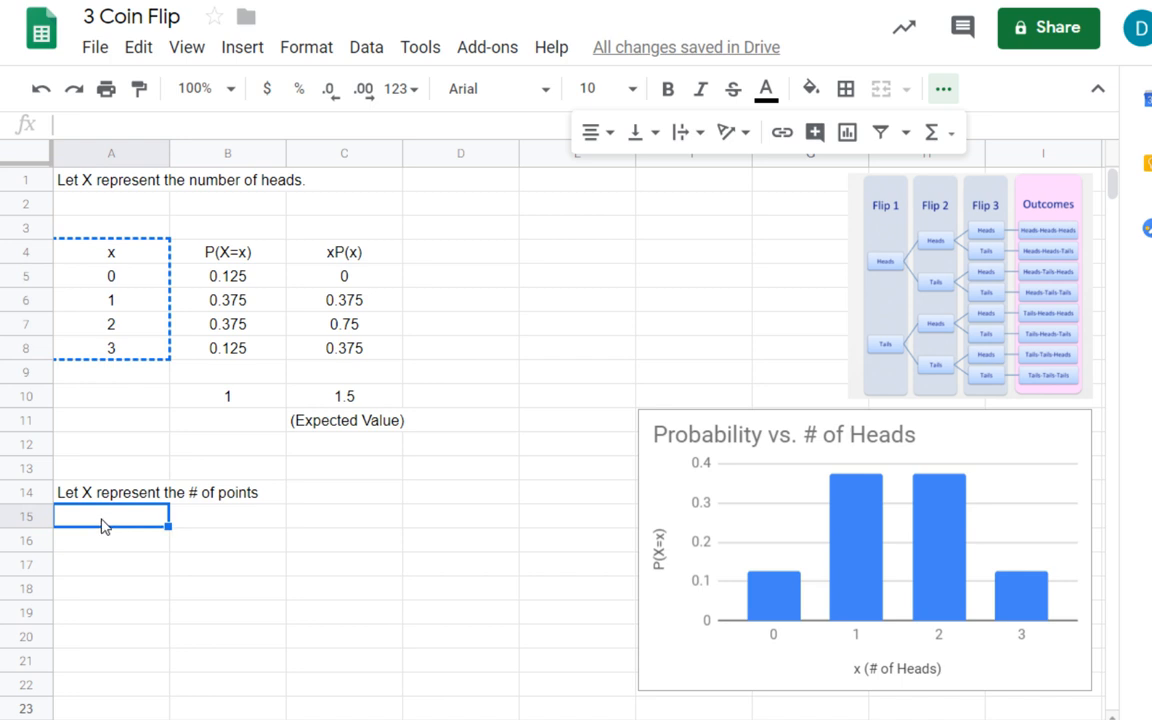
key("ctrl+v")
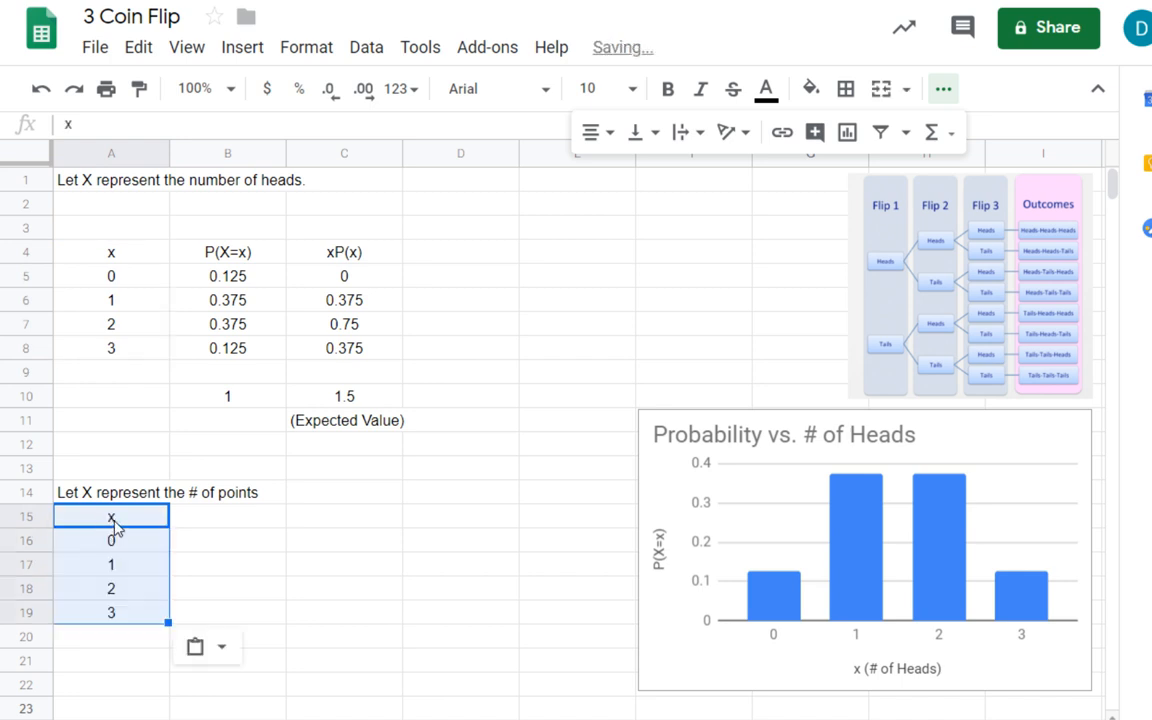
Change the header in A15 to "# of Heads" and enter the header "# of Points (x)" in B15.
double_click(113, 520)
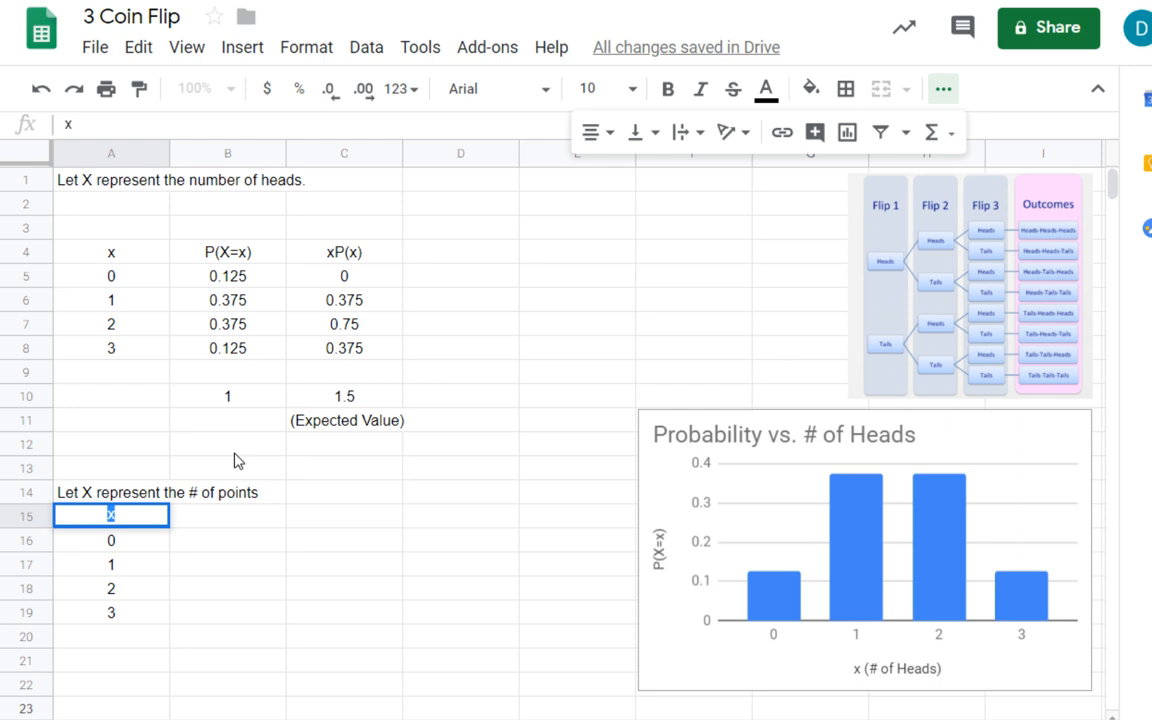
type("# of Heads")
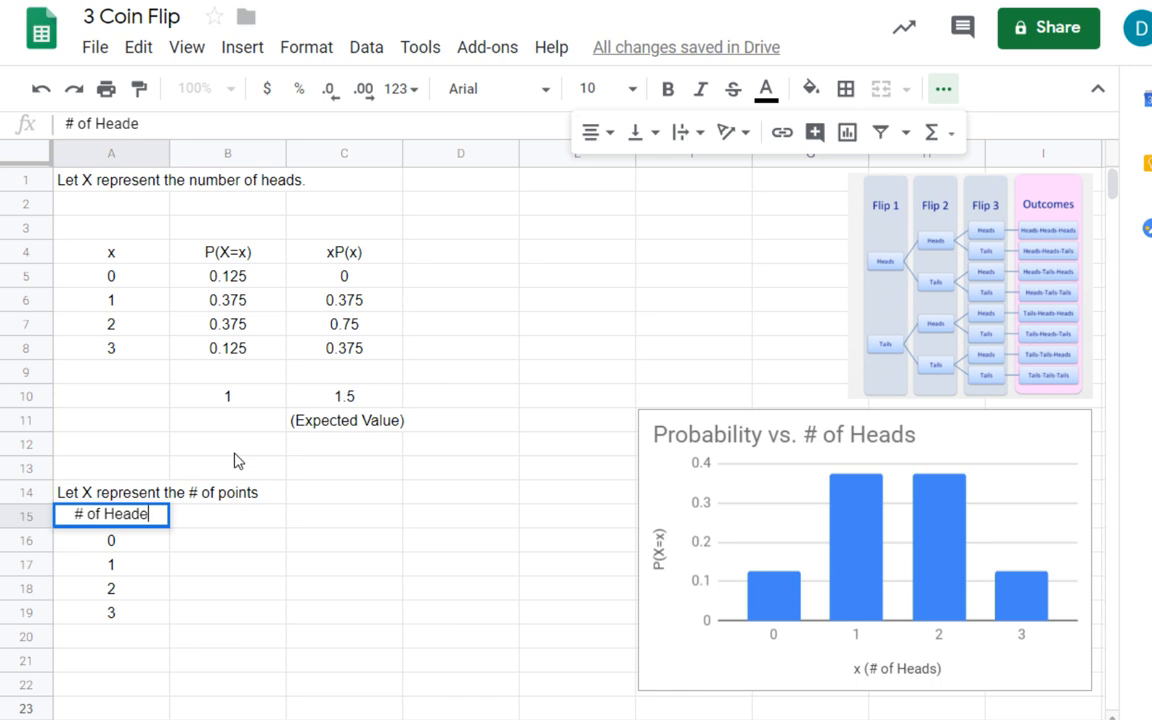
left_click(241, 520)
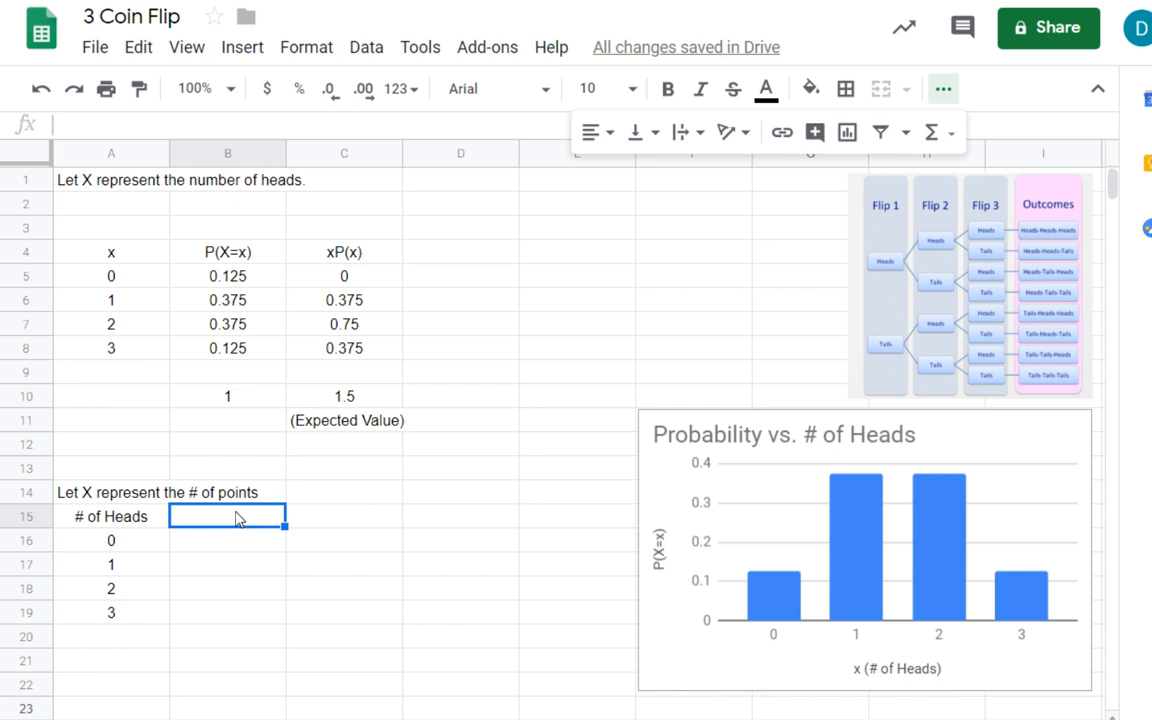
type("# of Poi")
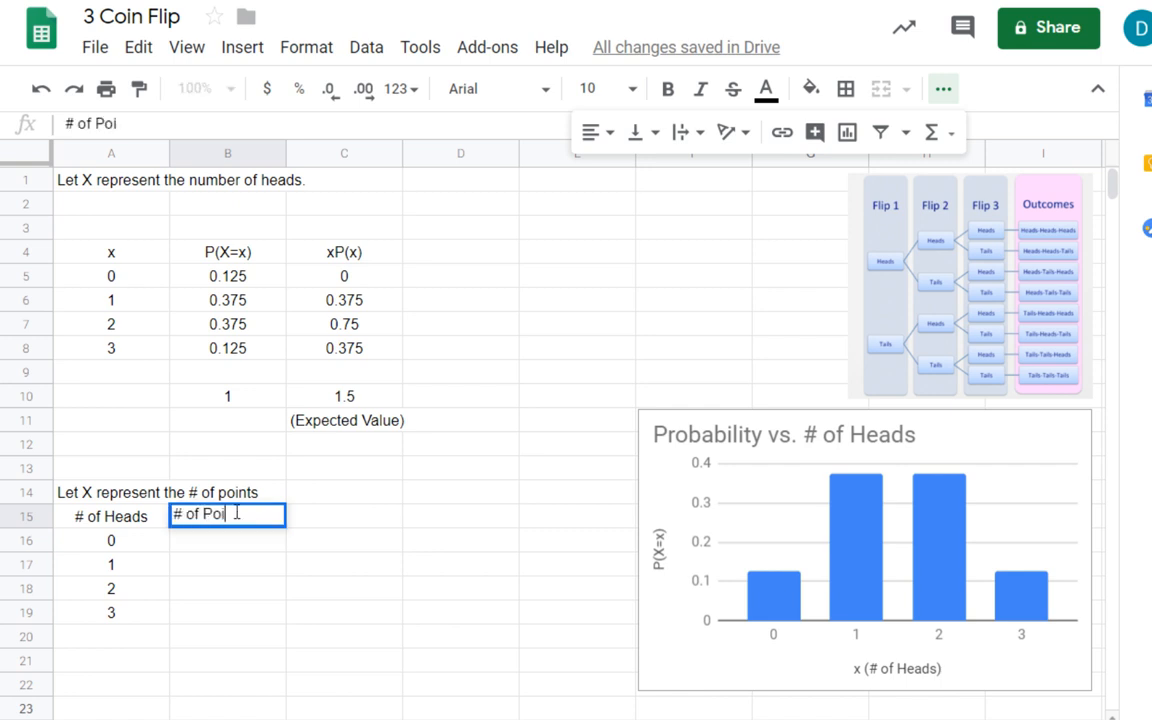
type("nts (x")
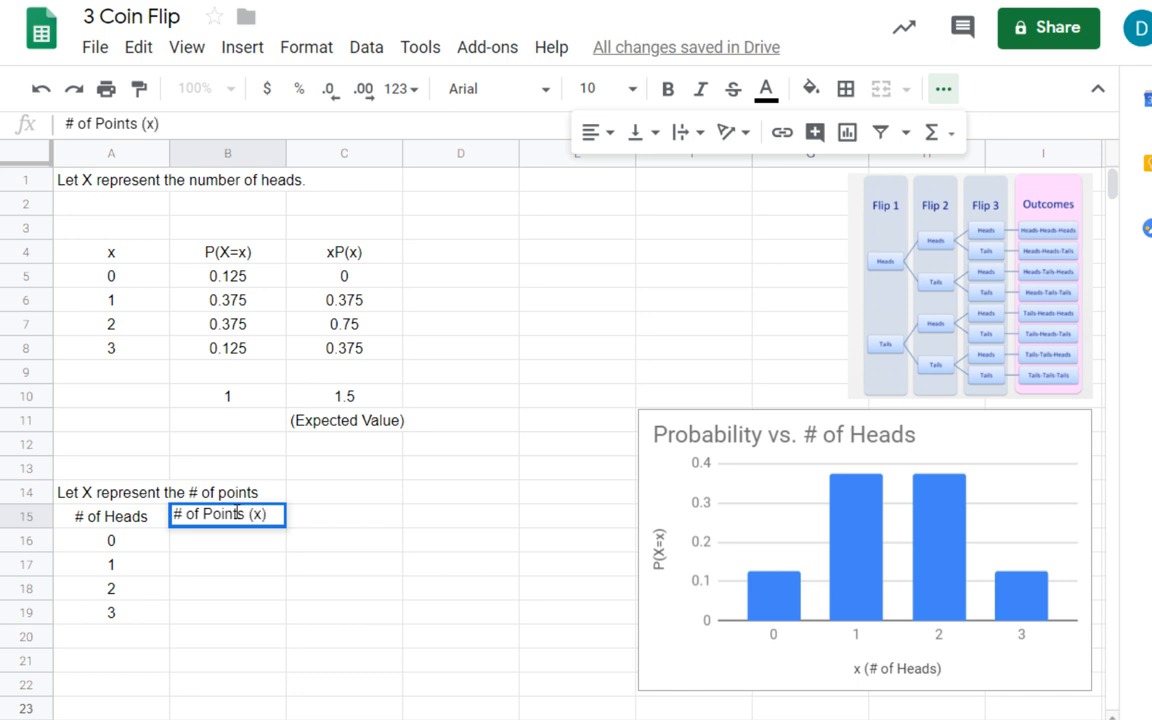
left_click_drag(231, 278, 237, 356)
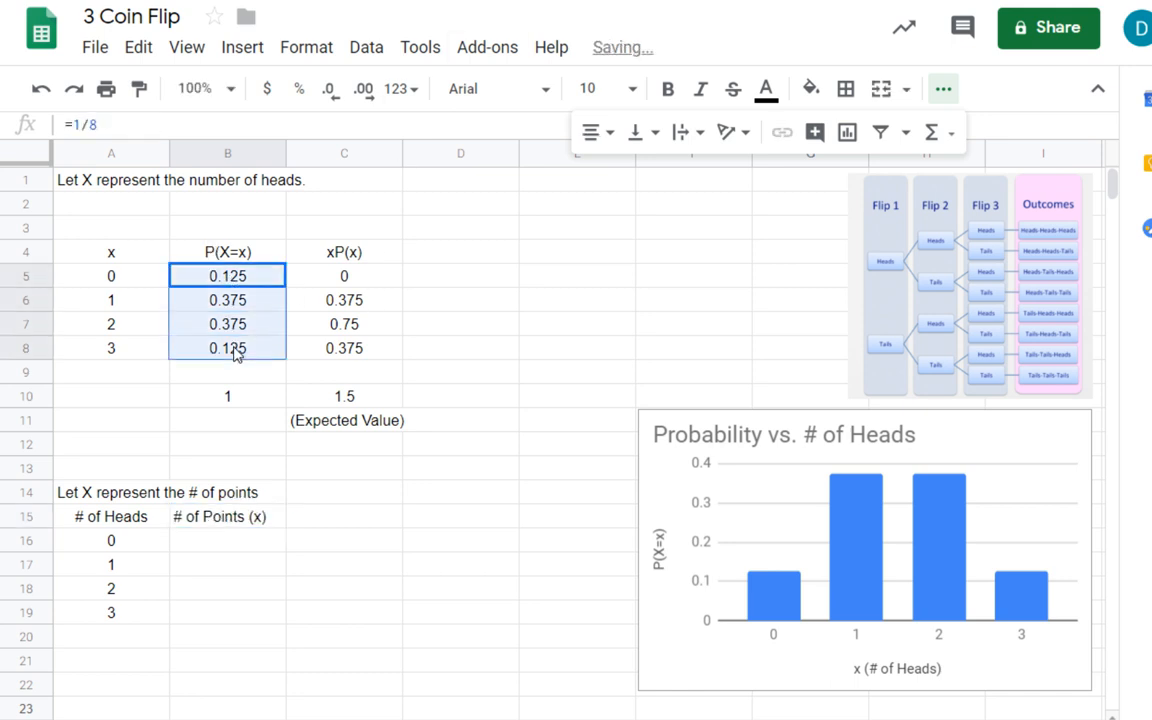
key("ctrl+c")
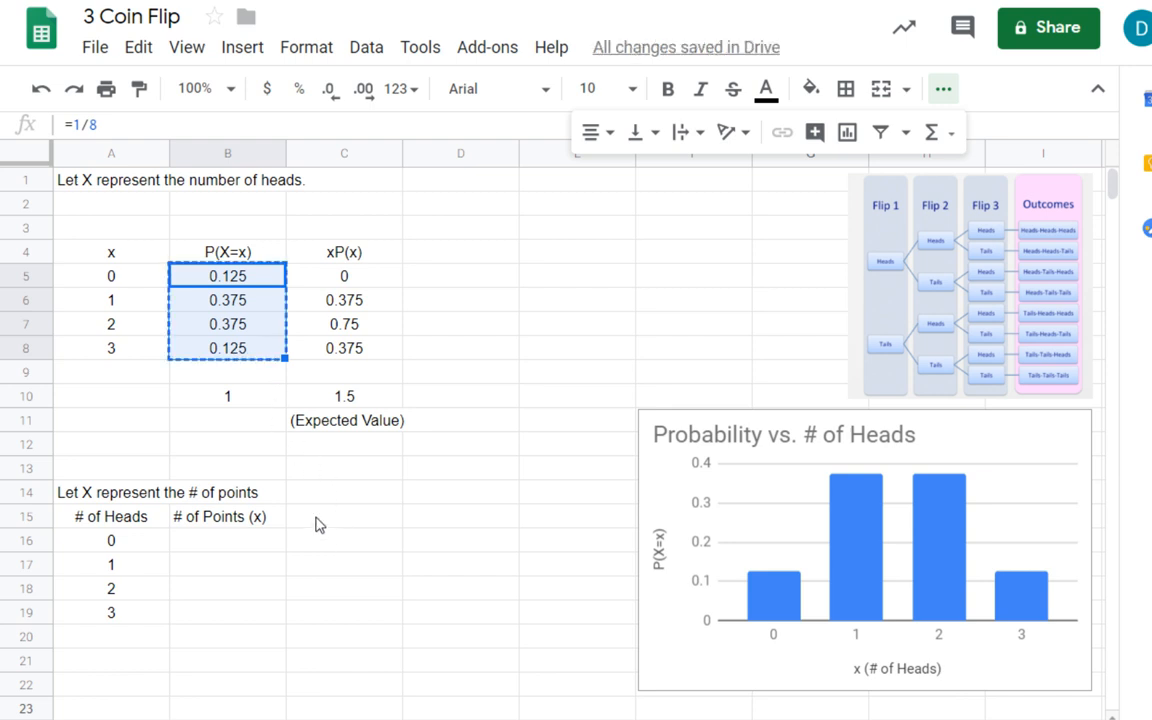
left_click(222, 257)
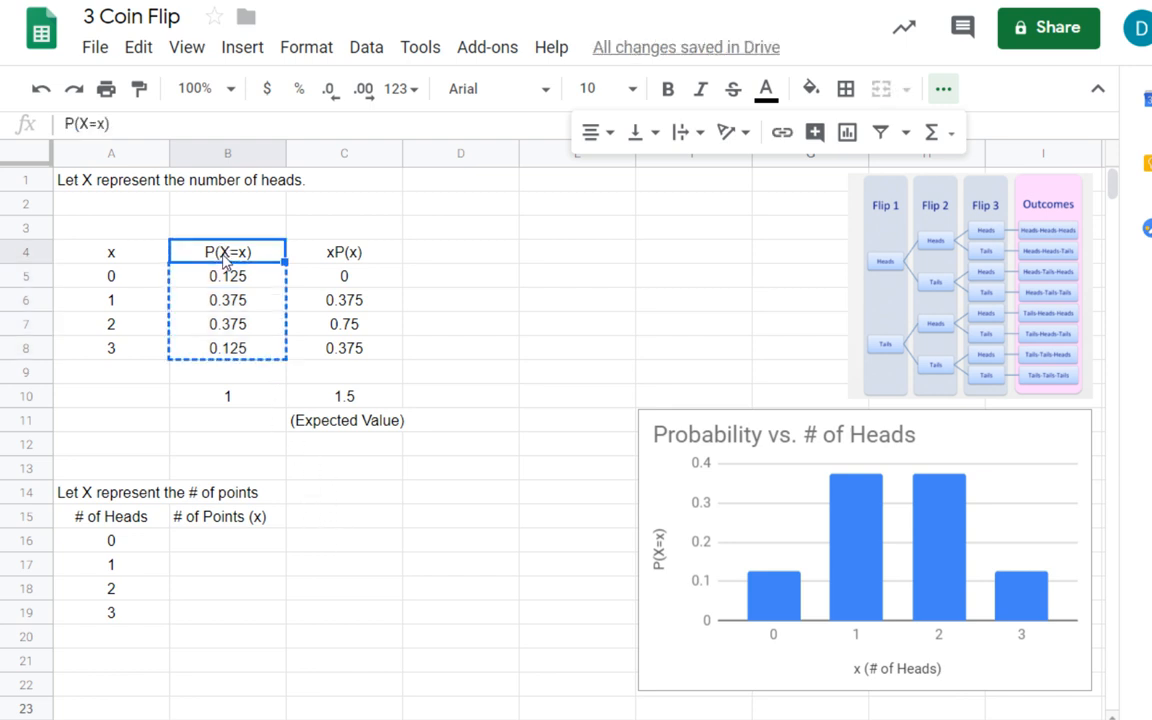
left_click(200, 322)
left_click(228, 252)
left_click(247, 226)
Copy the P(X=x) column with its header, B4:B8, to the range starting at C15.
left_click(245, 257)
left_click_drag(245, 257, 258, 350)
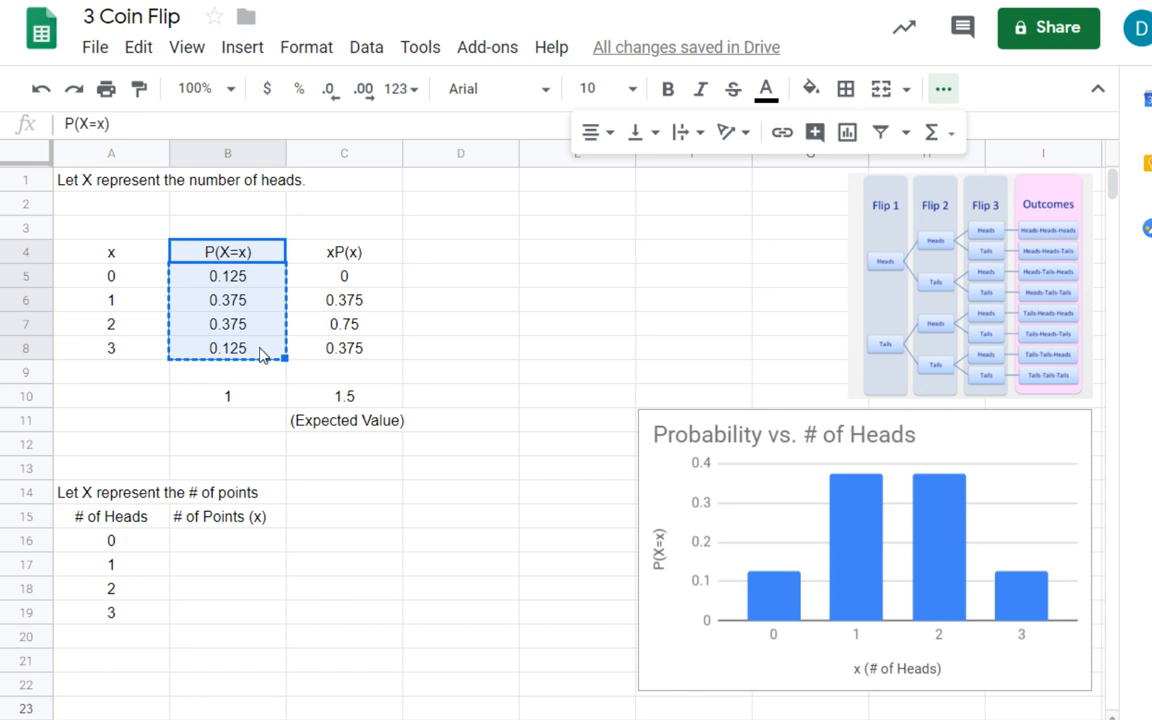
key("ctrl+c")
left_click(327, 526)
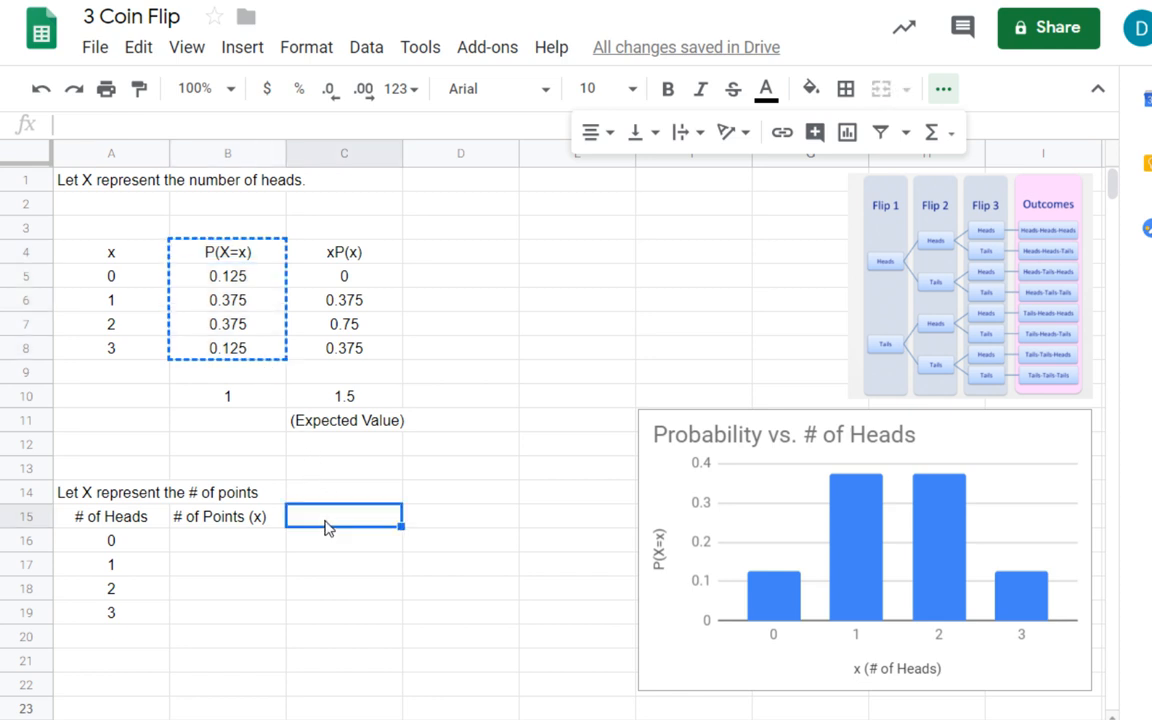
key("ctrl+v")
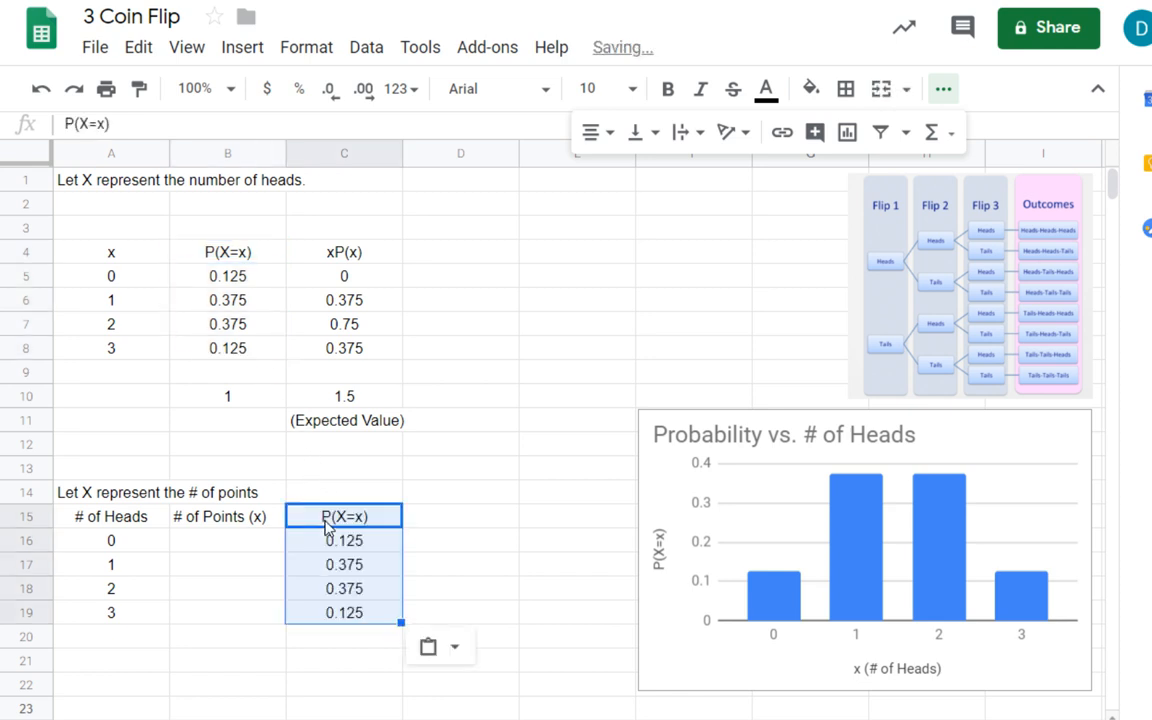
left_click(334, 256)
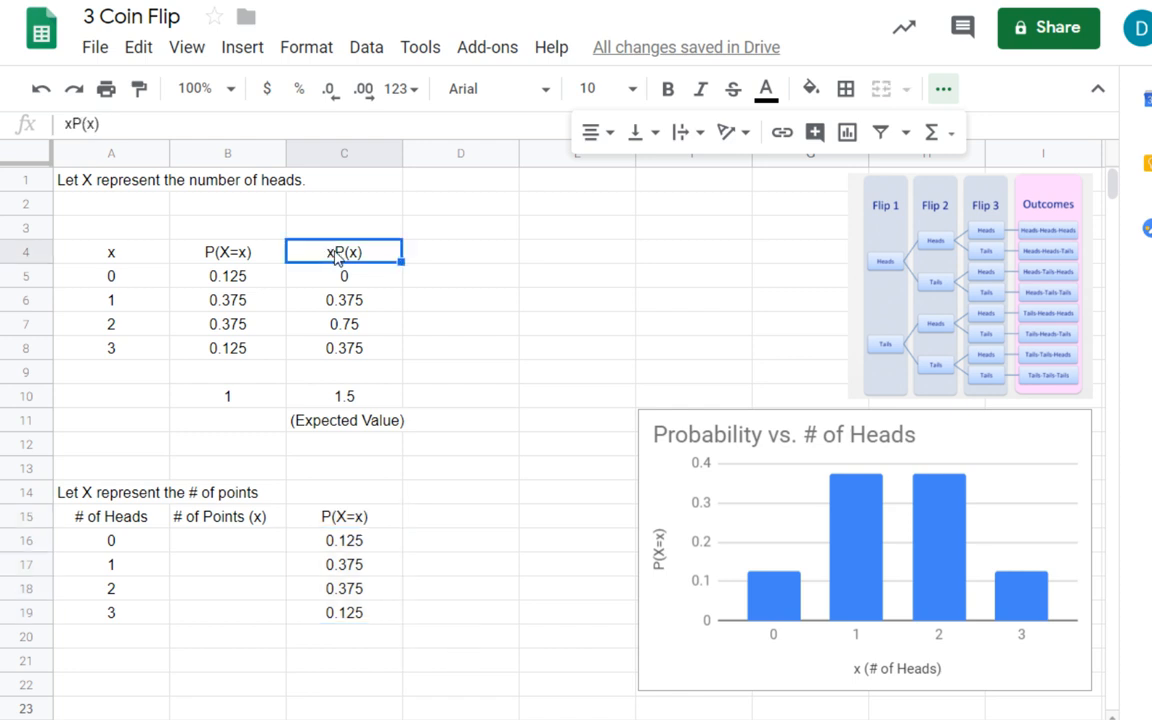
left_click_drag(337, 257, 349, 398)
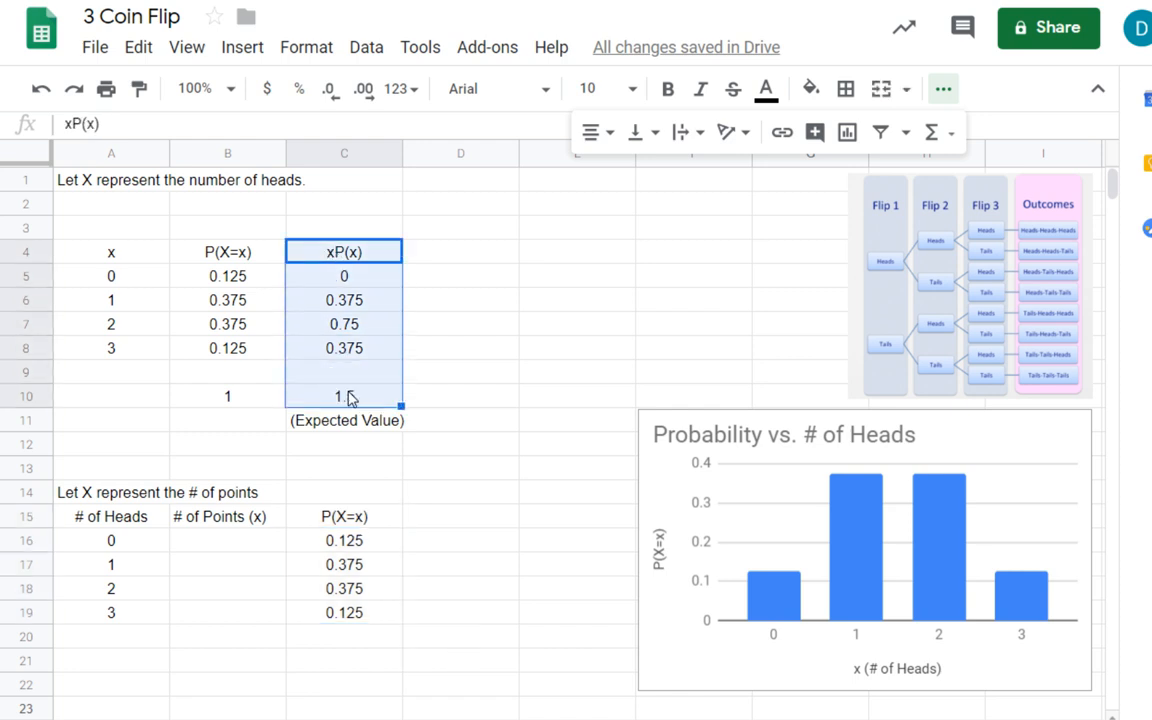
left_click(330, 470)
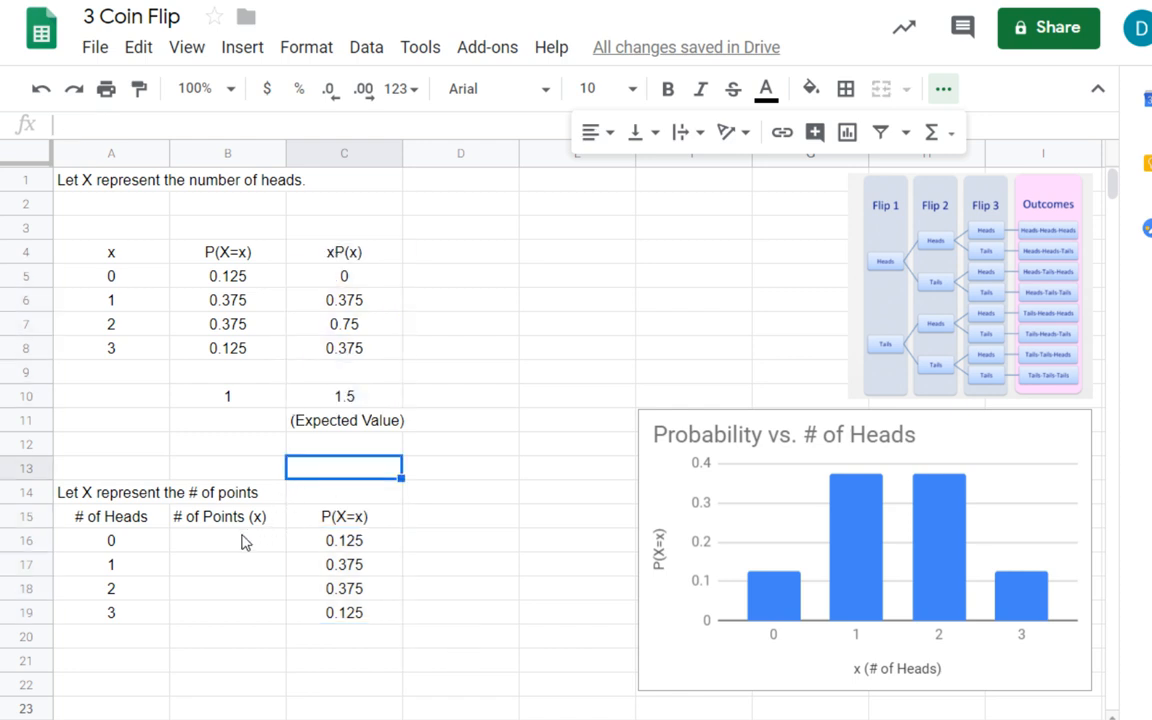
Enter the point values 20, 0, 5 and 40 in B16:B19 for 0, 1, 2 and 3 heads.
left_click(250, 535)
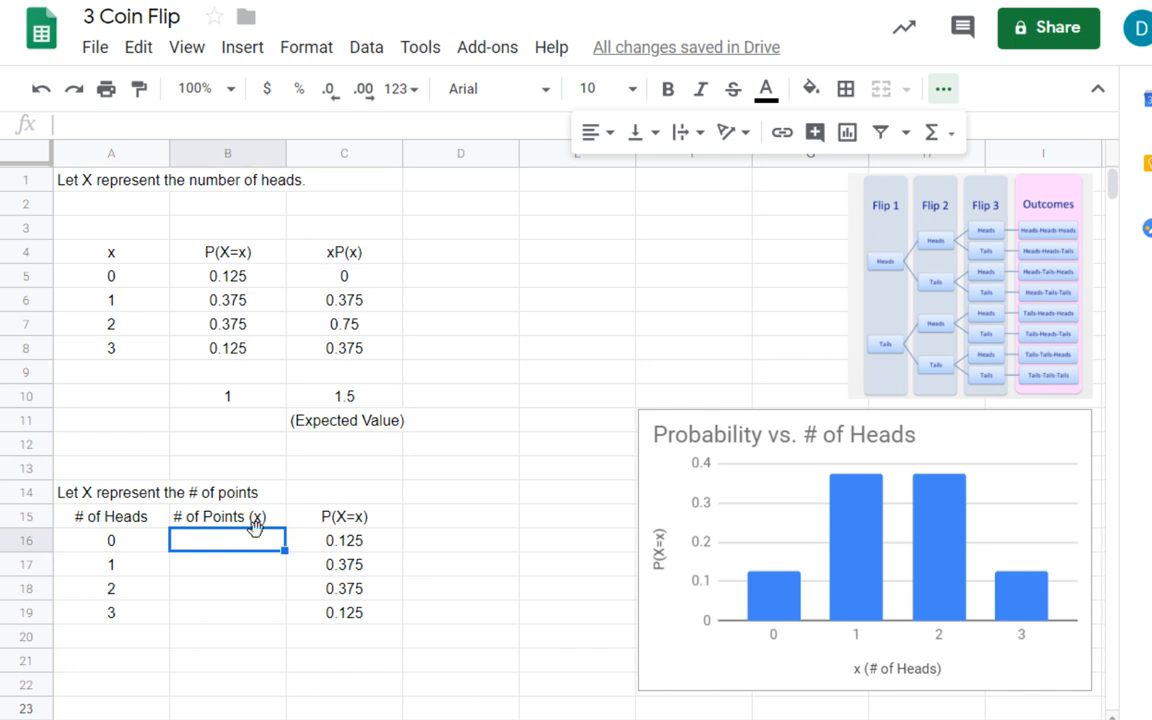
type("20")
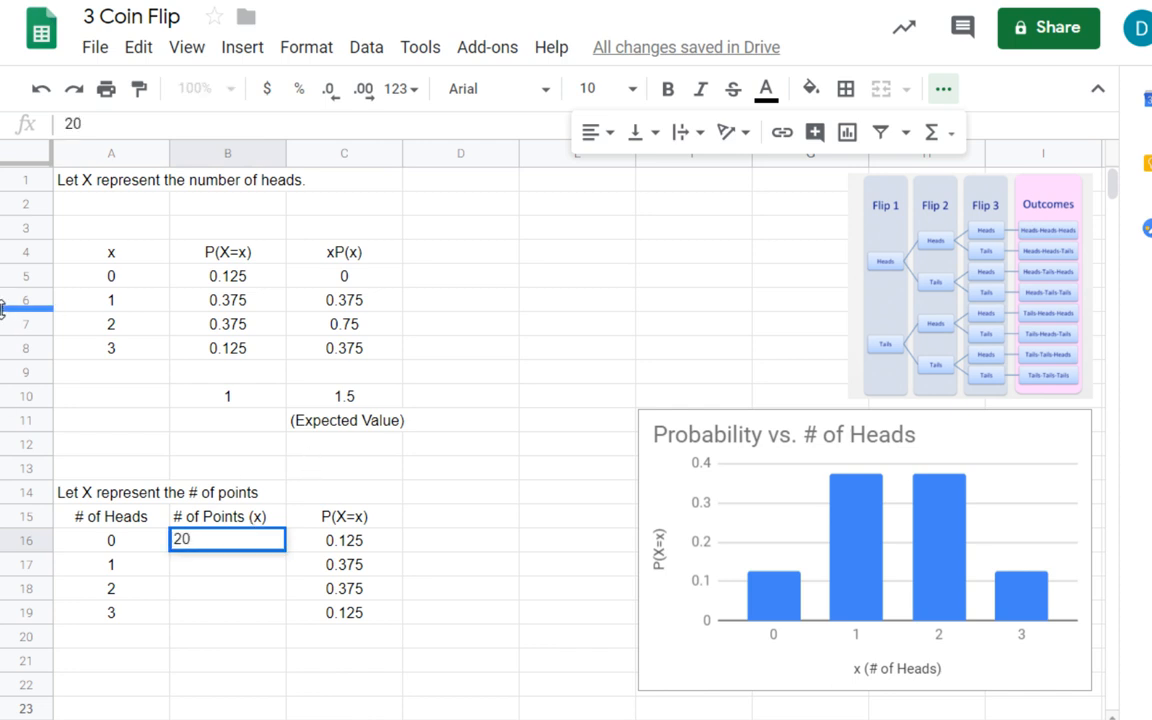
key("Return")
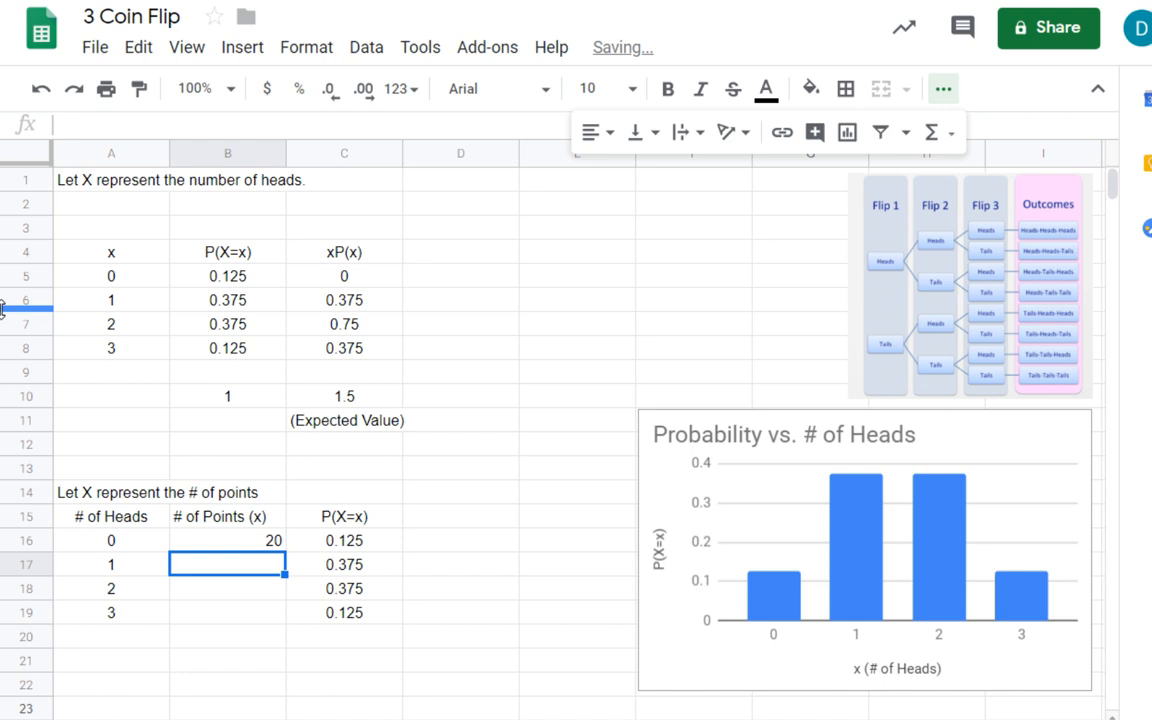
type("0")
key("Return")
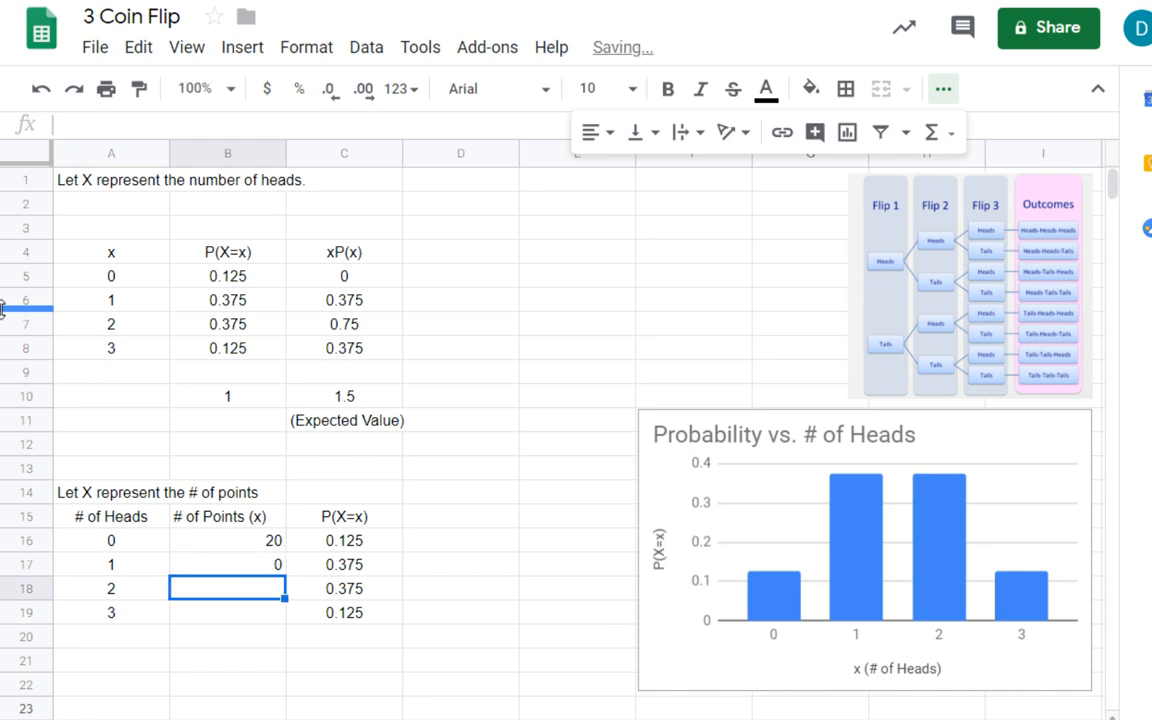
type("5")
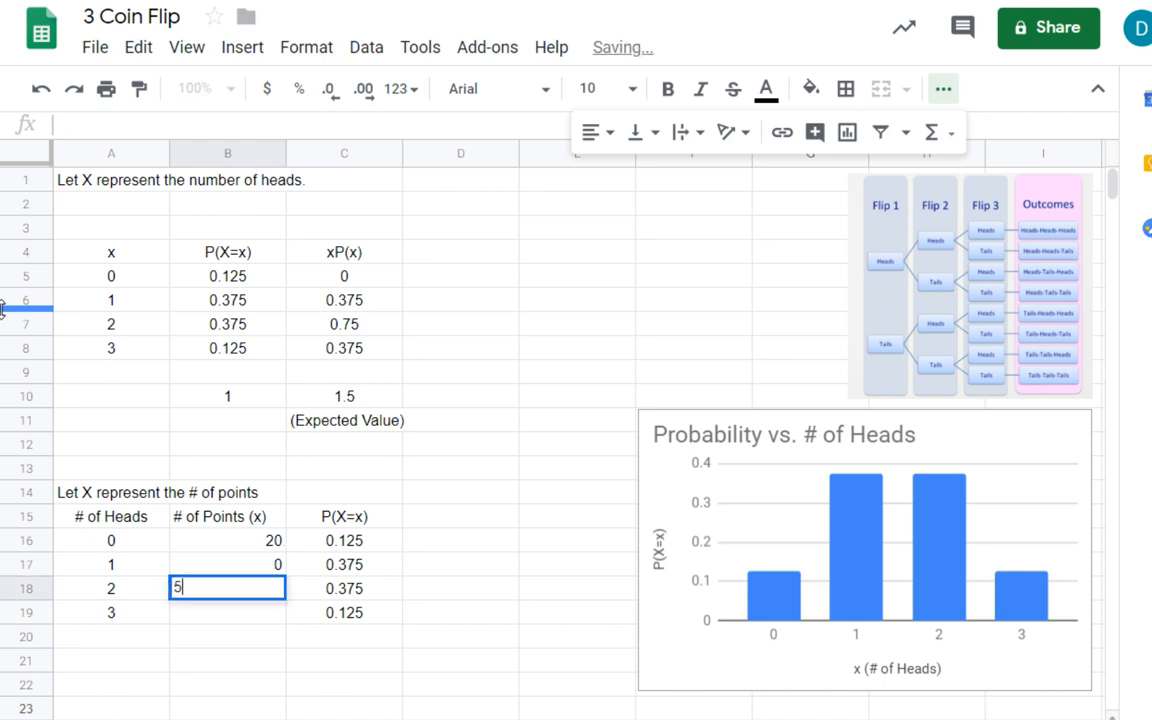
key("Return")
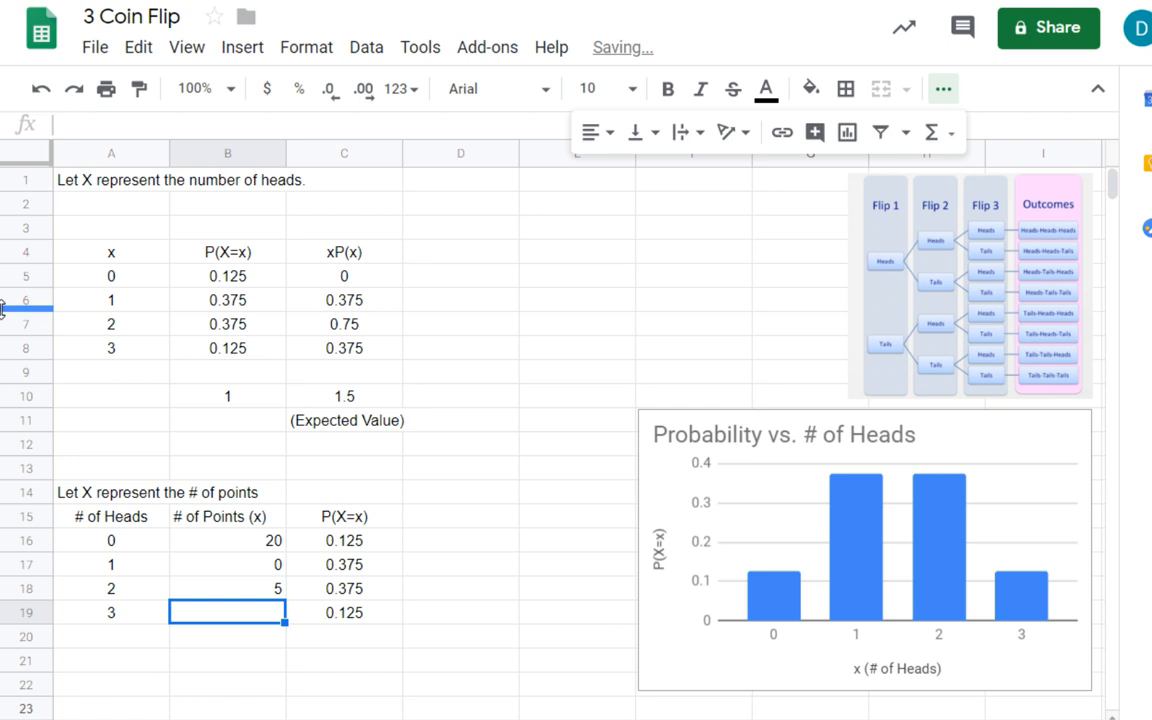
type("40")
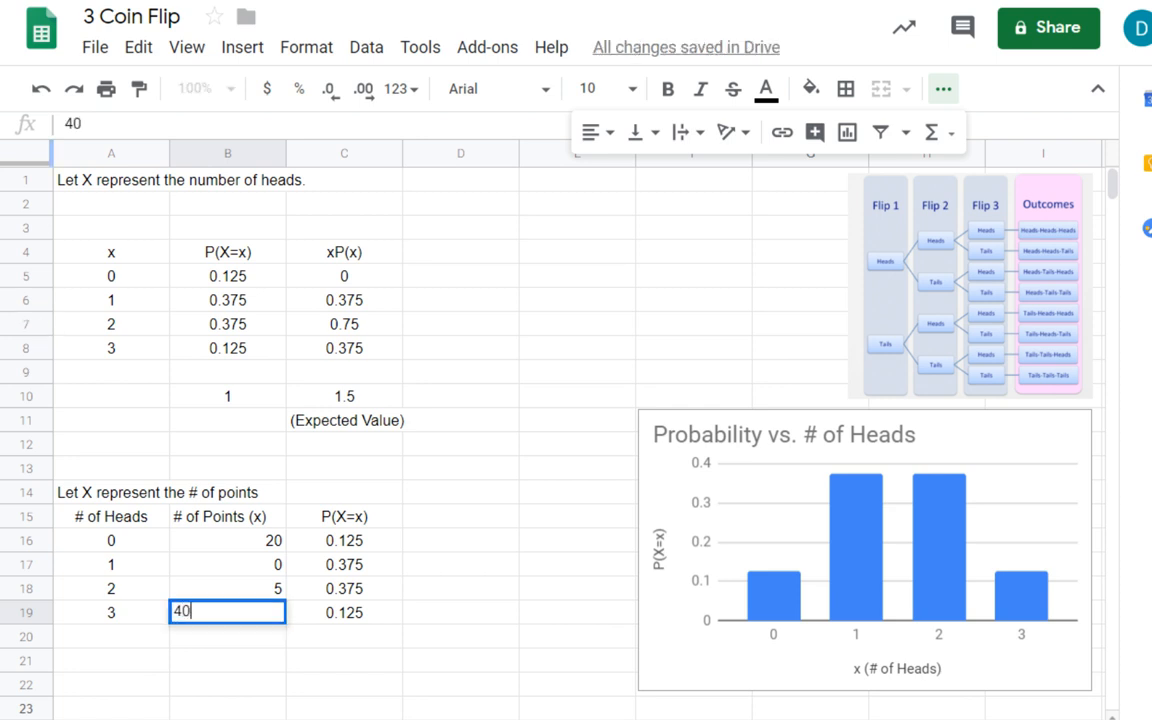
key("Return")
Center-align the point values in B16:B19 and the empty cells D15:D19.
left_click_drag(270, 545, 271, 614)
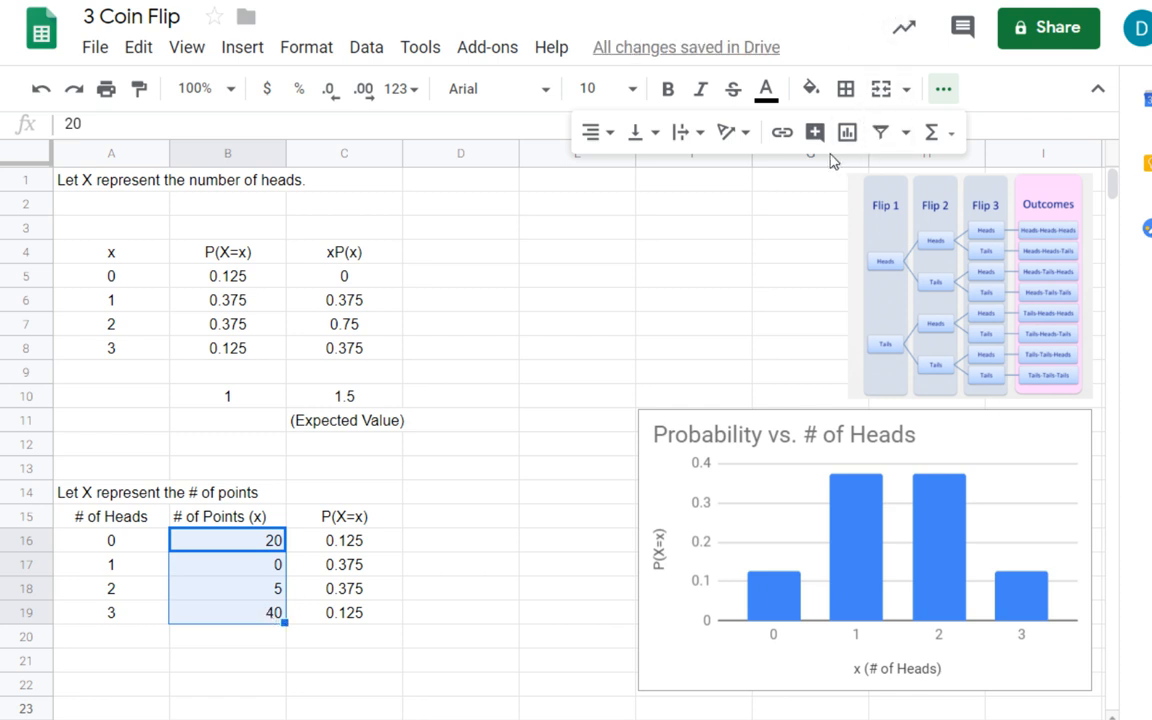
left_click(604, 133)
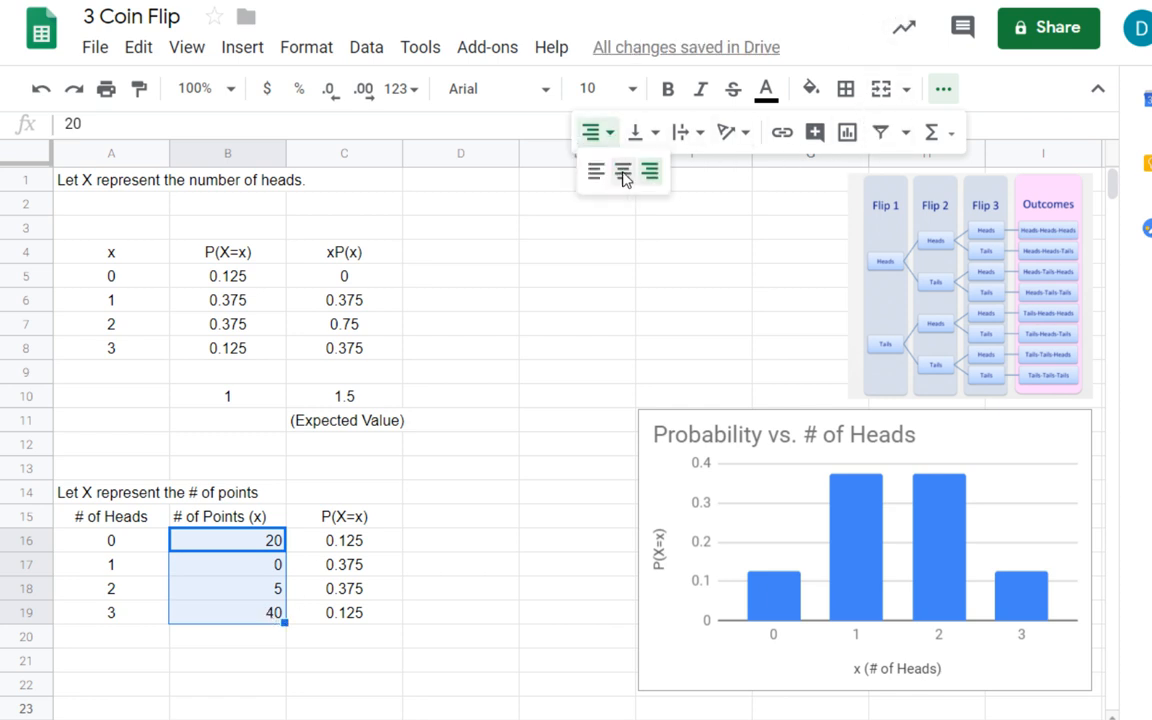
left_click(623, 172)
left_click_drag(458, 516, 452, 612)
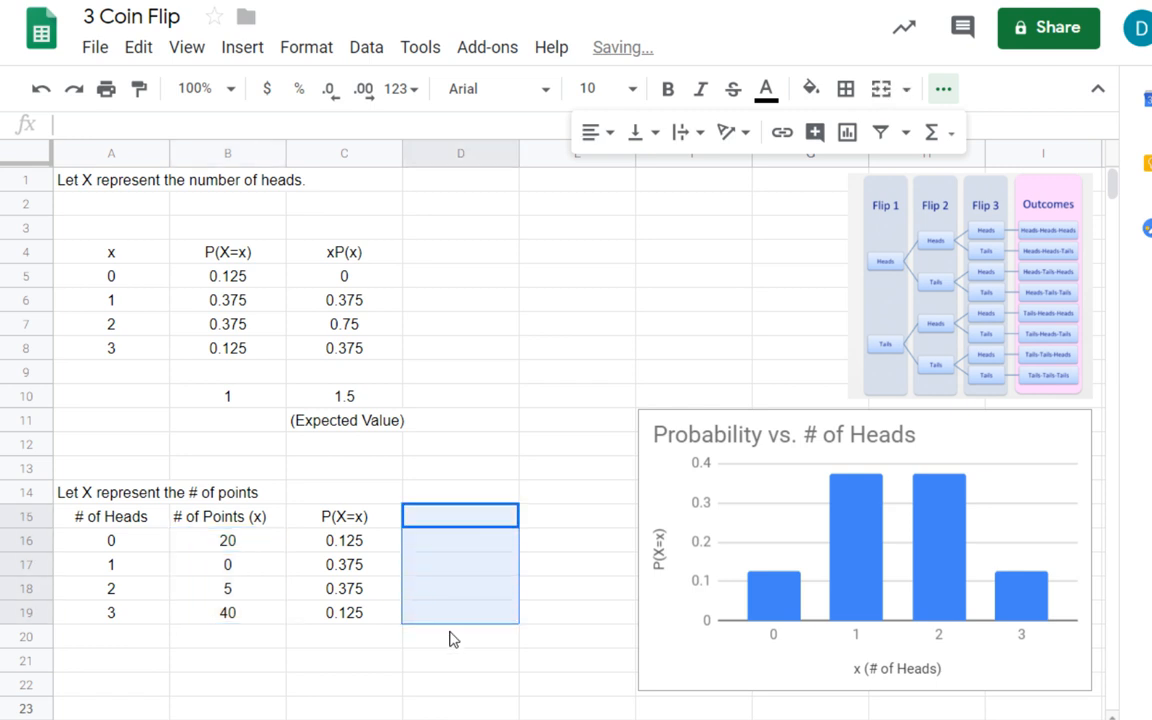
left_click(610, 145)
left_click(620, 172)
left_click(566, 398)
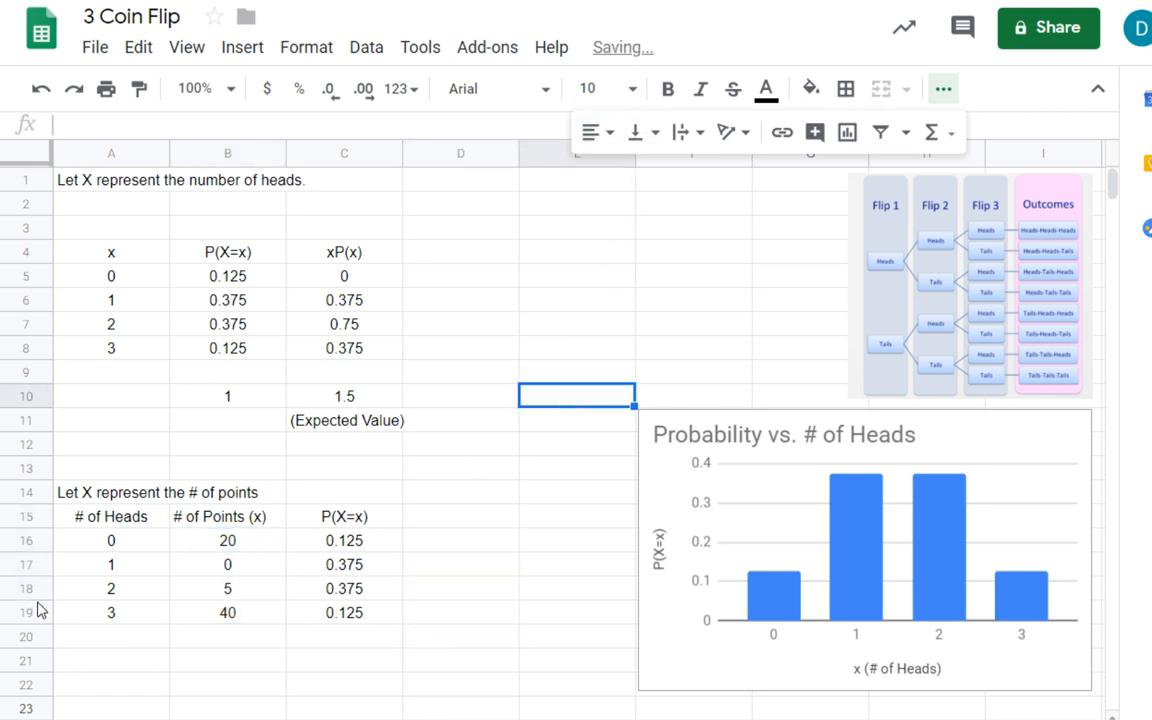
Enter the header "xP(x)" in D15 of the points table.
left_click(226, 524)
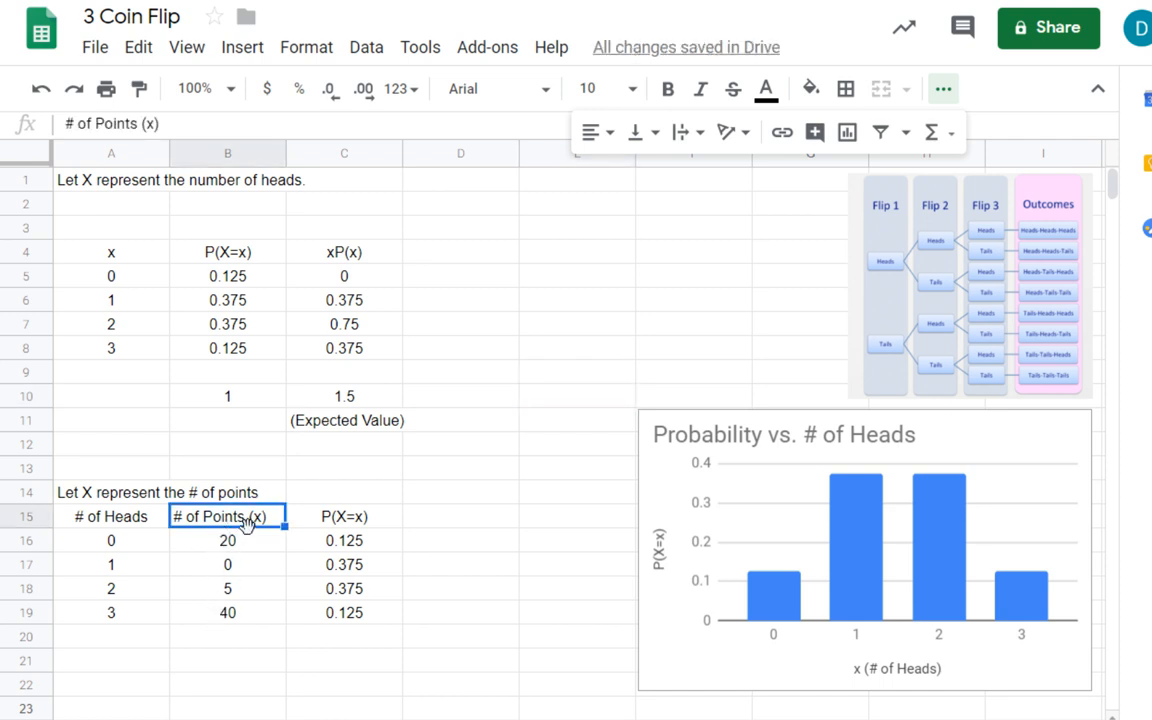
left_click(425, 516)
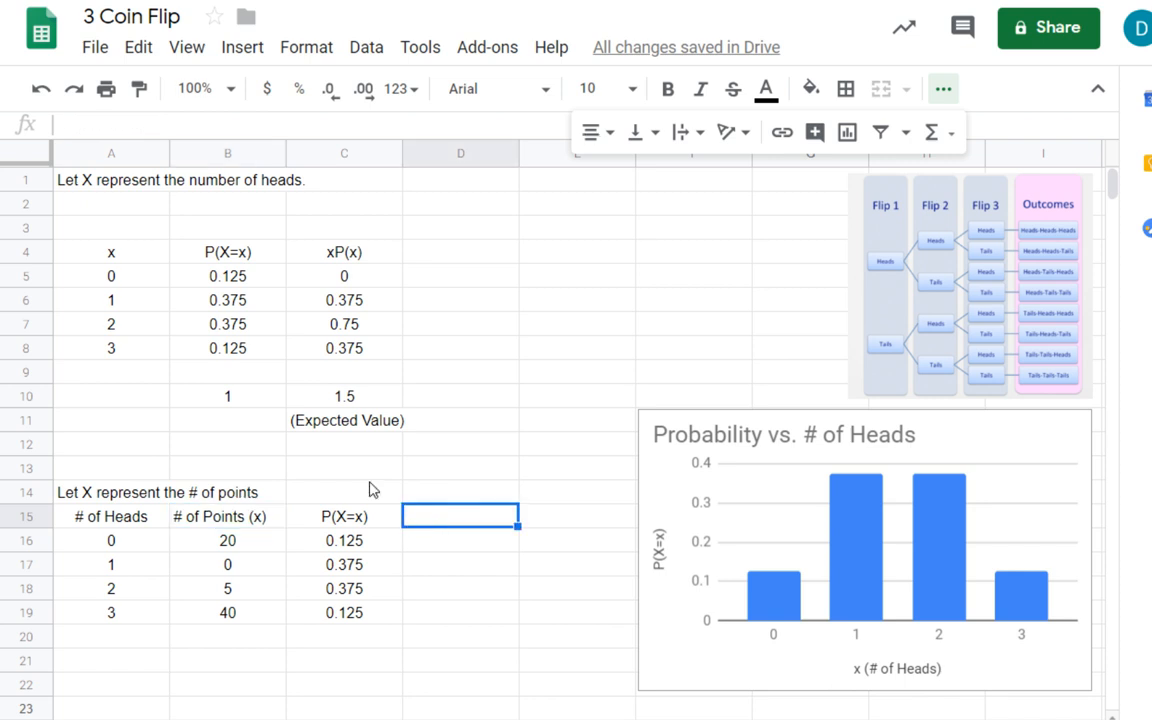
type("xP(")
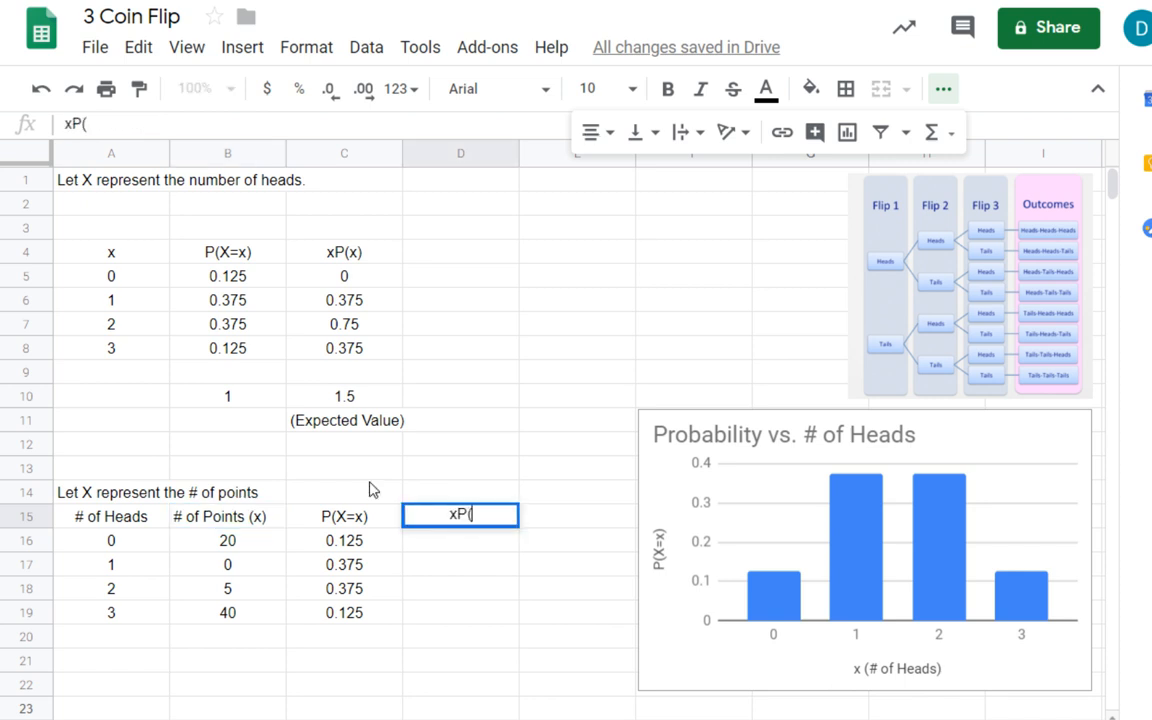
type("x)")
key("Return")
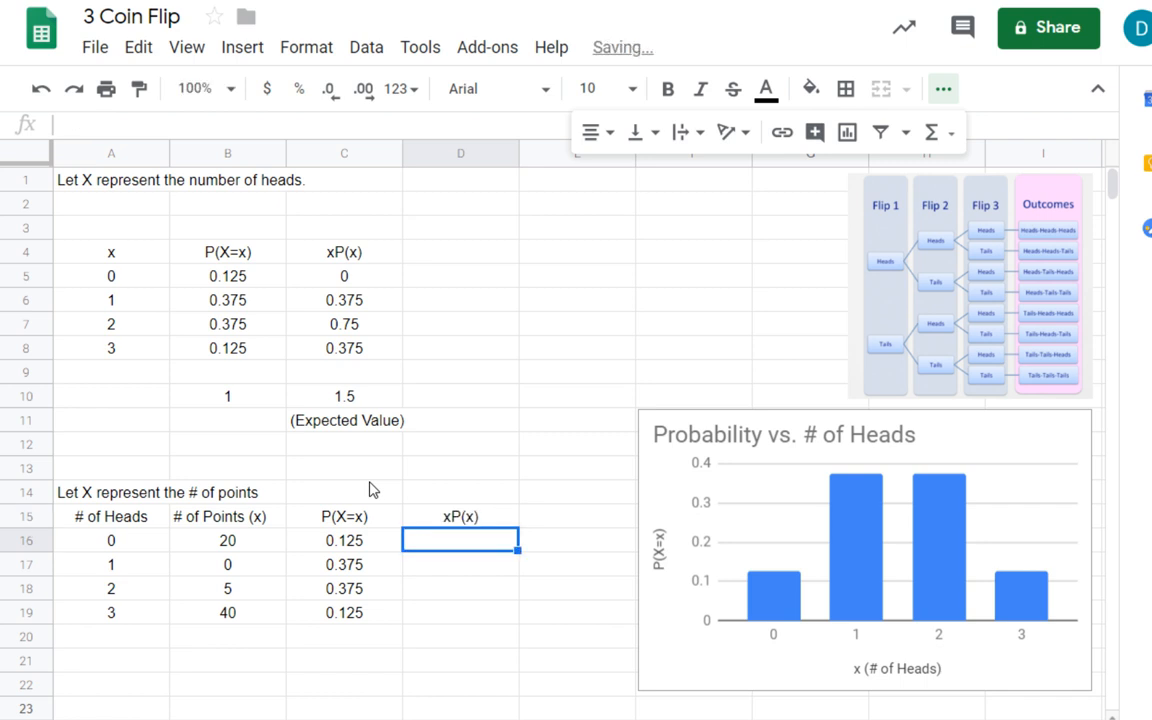
Enter the formula =B16*C16 in D16 and fill it down to D19.
double_click(445, 538)
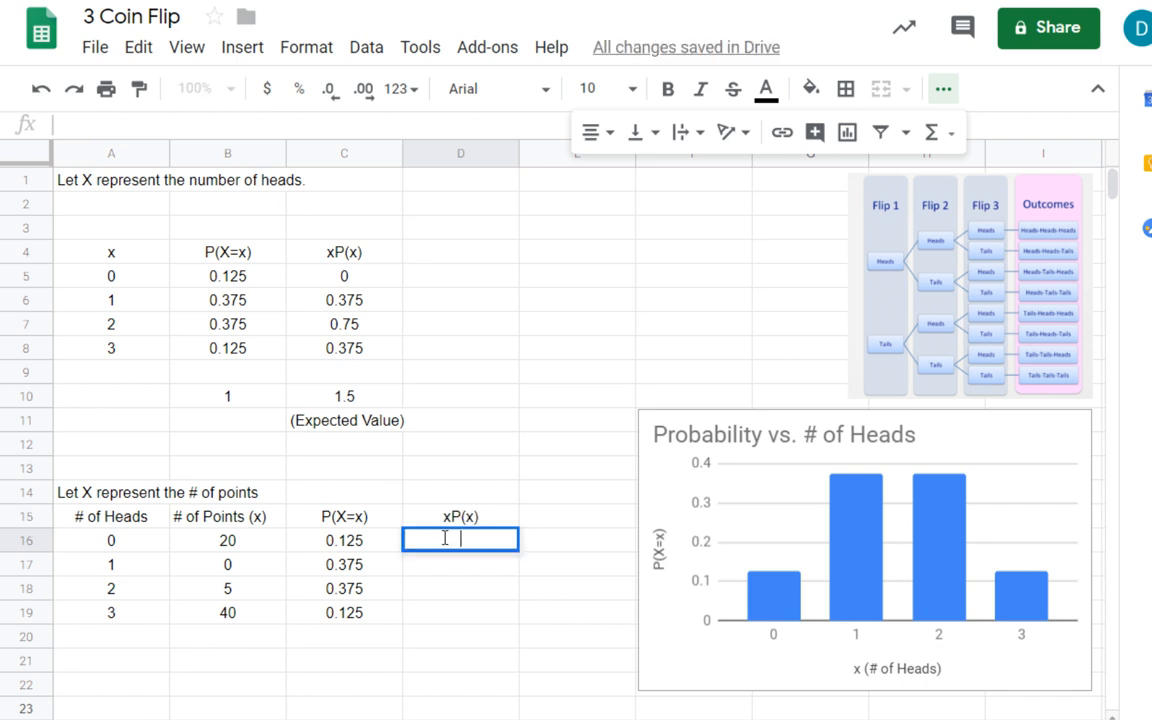
type("=")
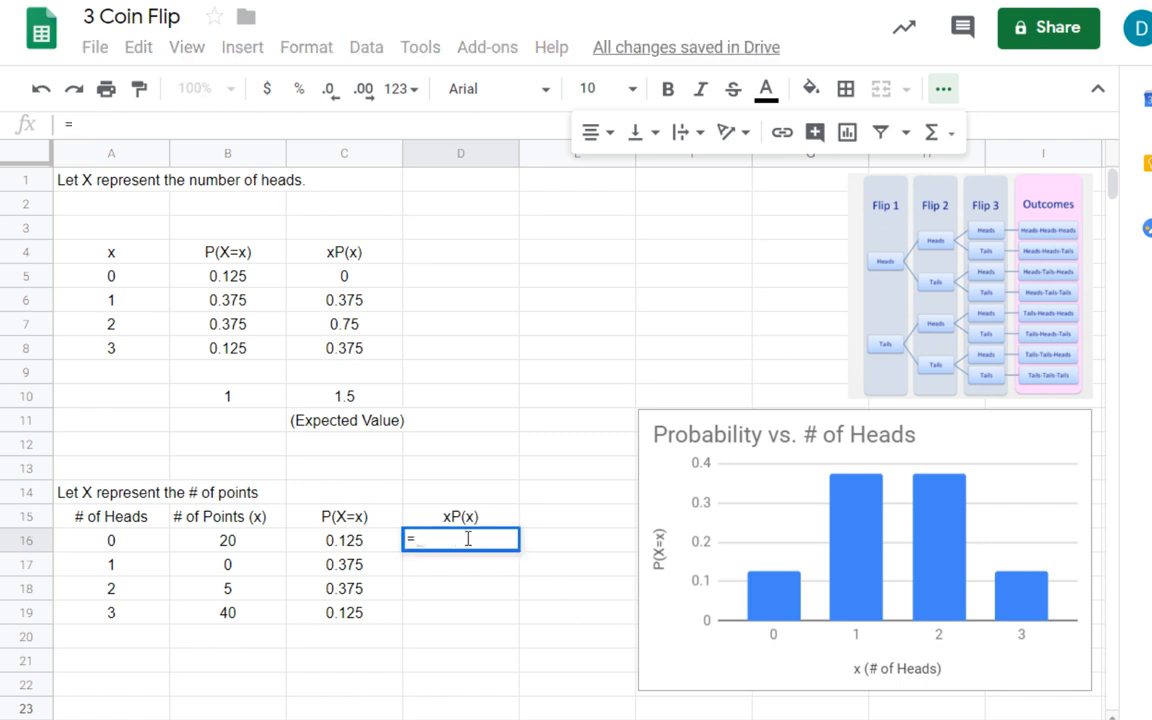
left_click(247, 550)
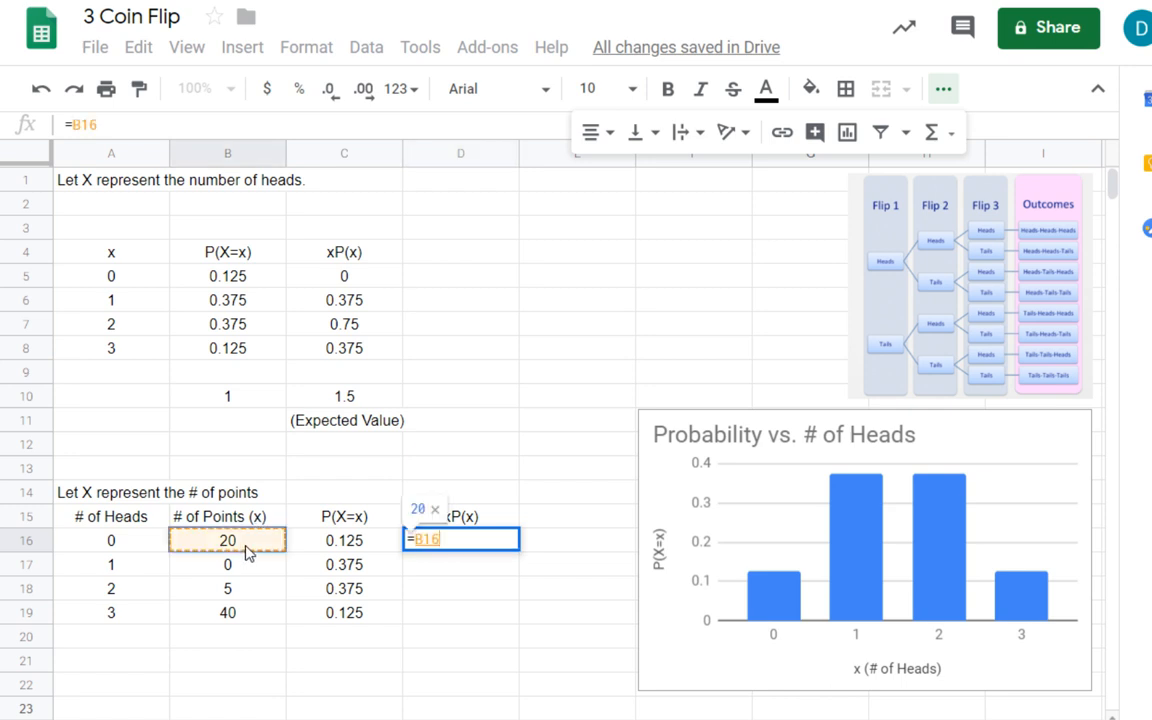
type("*")
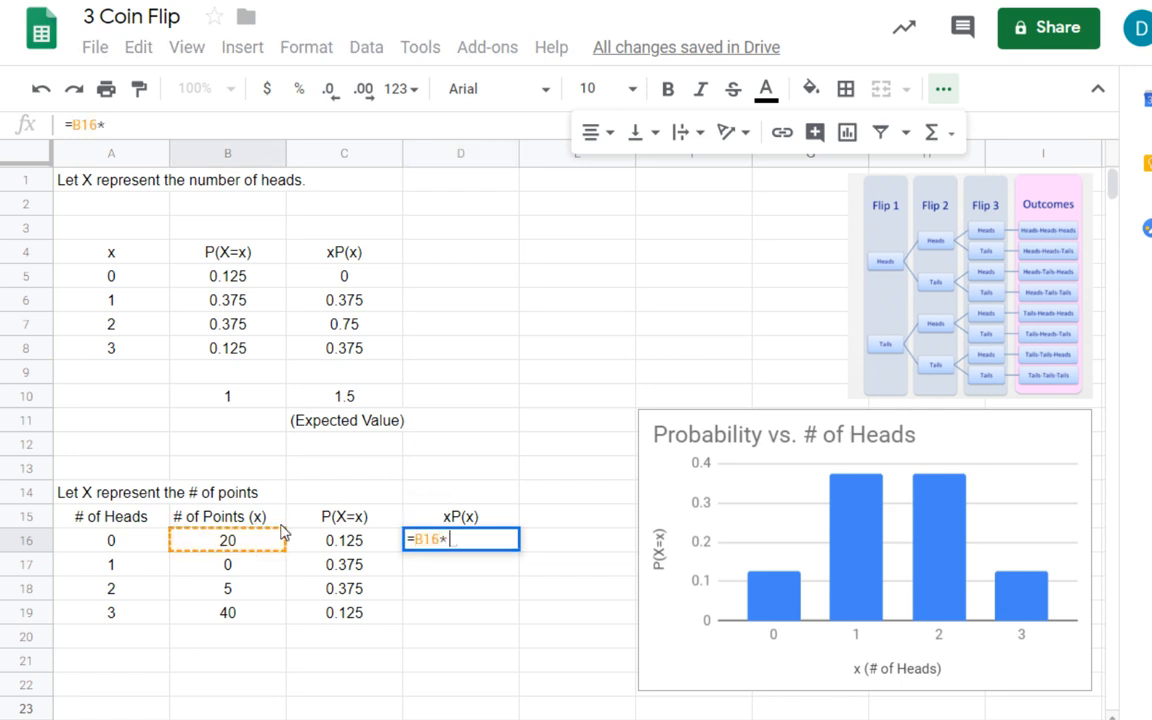
left_click(362, 552)
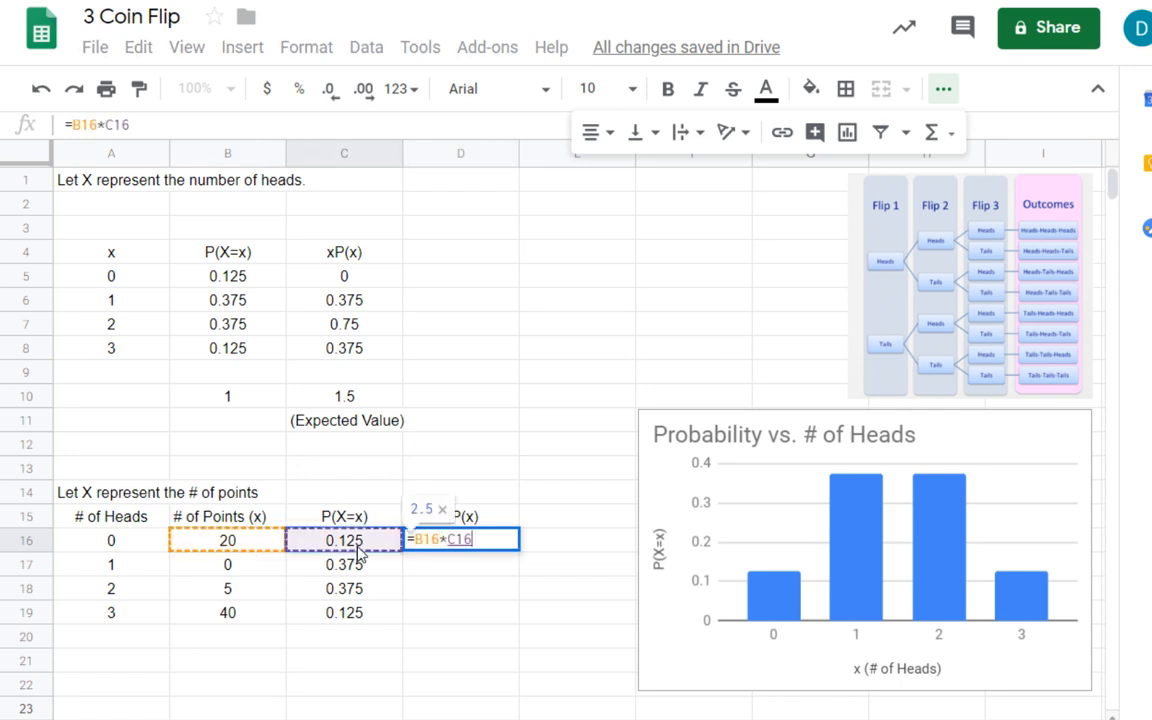
key("Return")
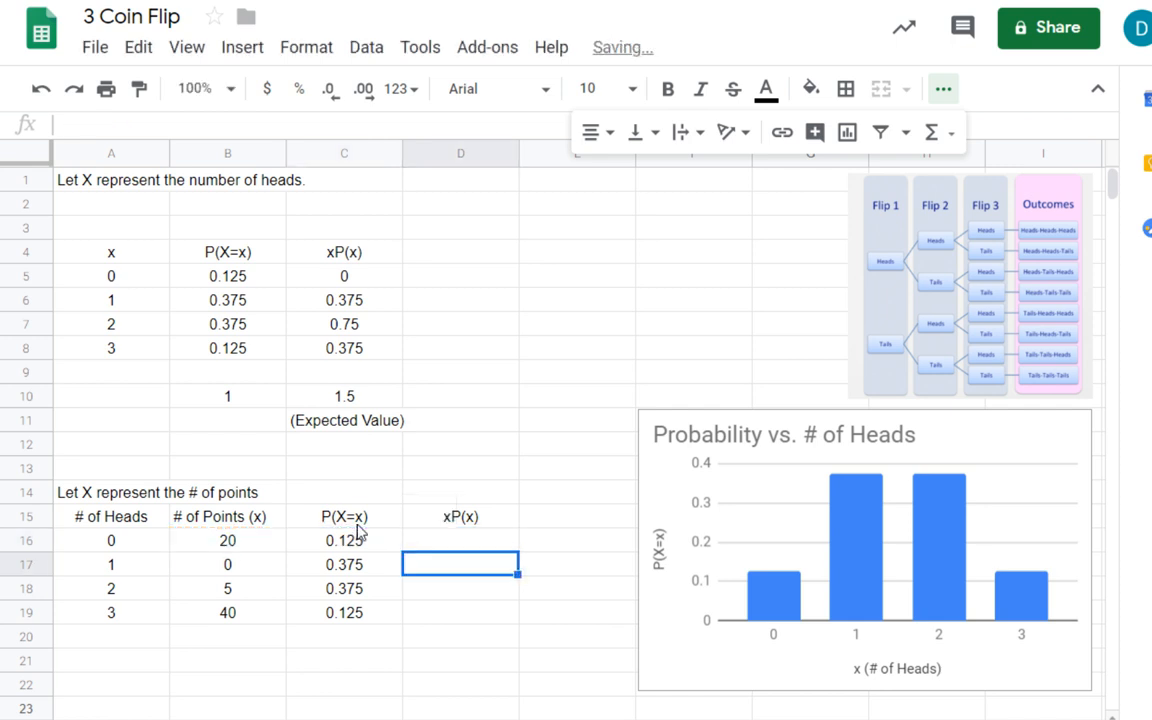
left_click(463, 545)
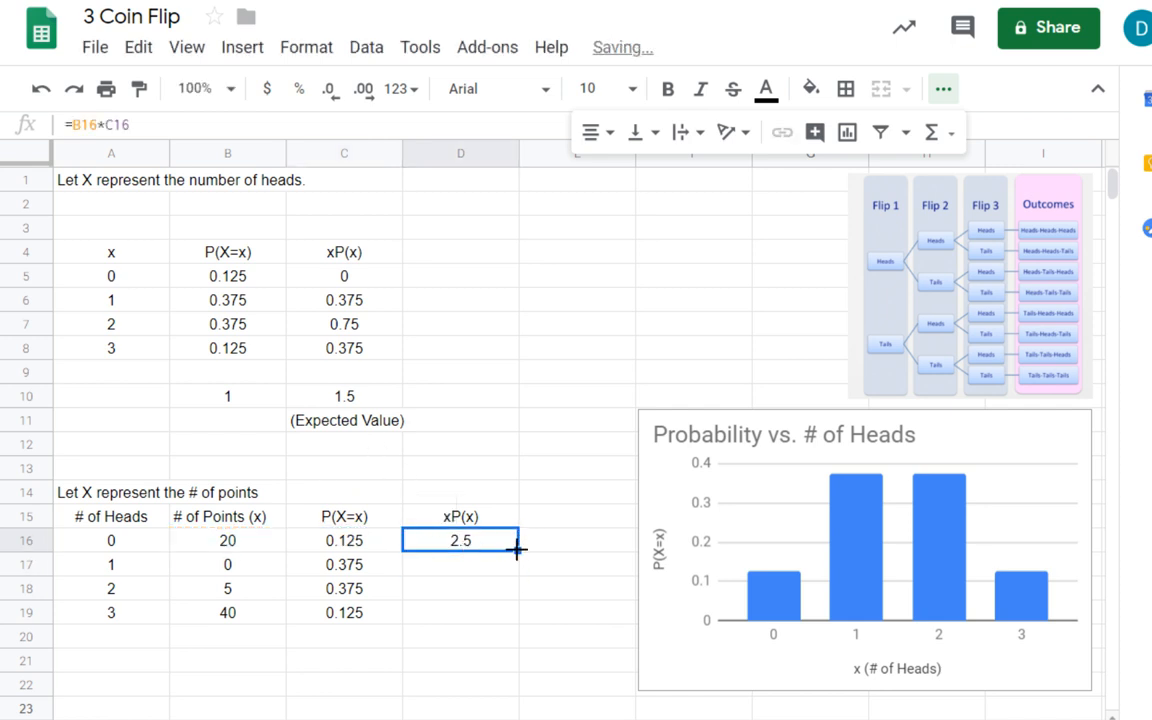
left_click_drag(517, 549, 514, 628)
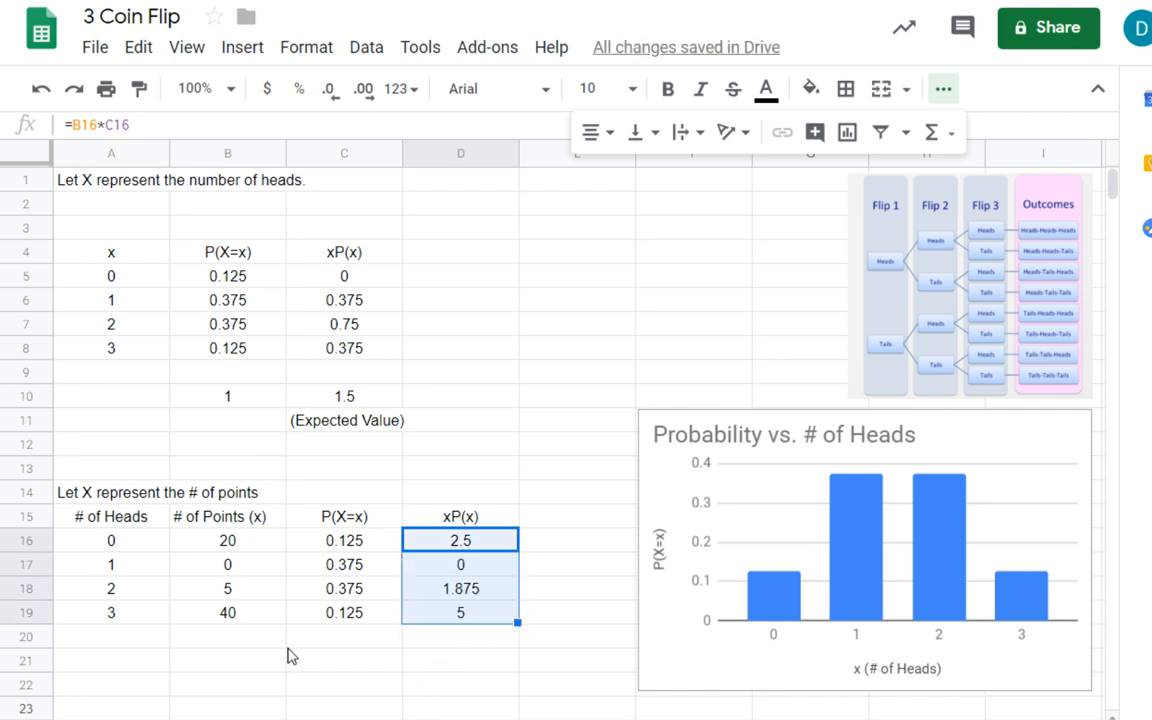
Total the xP(x) column in D21 with the formula =Sum(D16:D19).
left_click(426, 663)
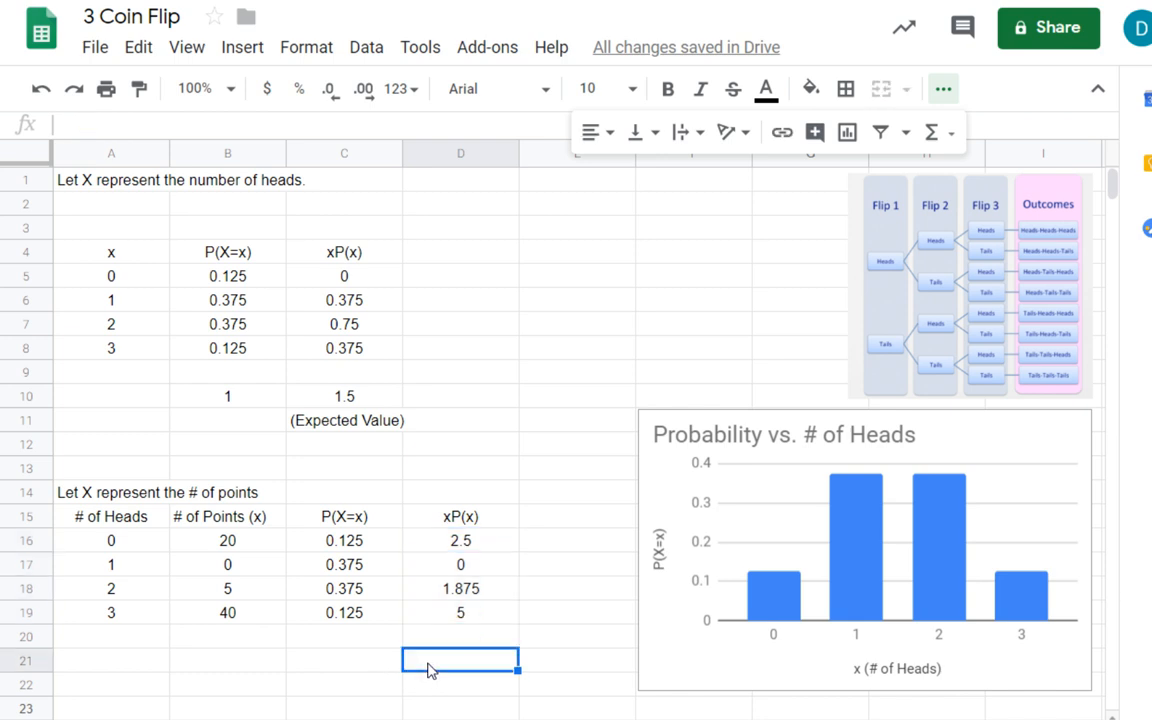
type("=Sum")
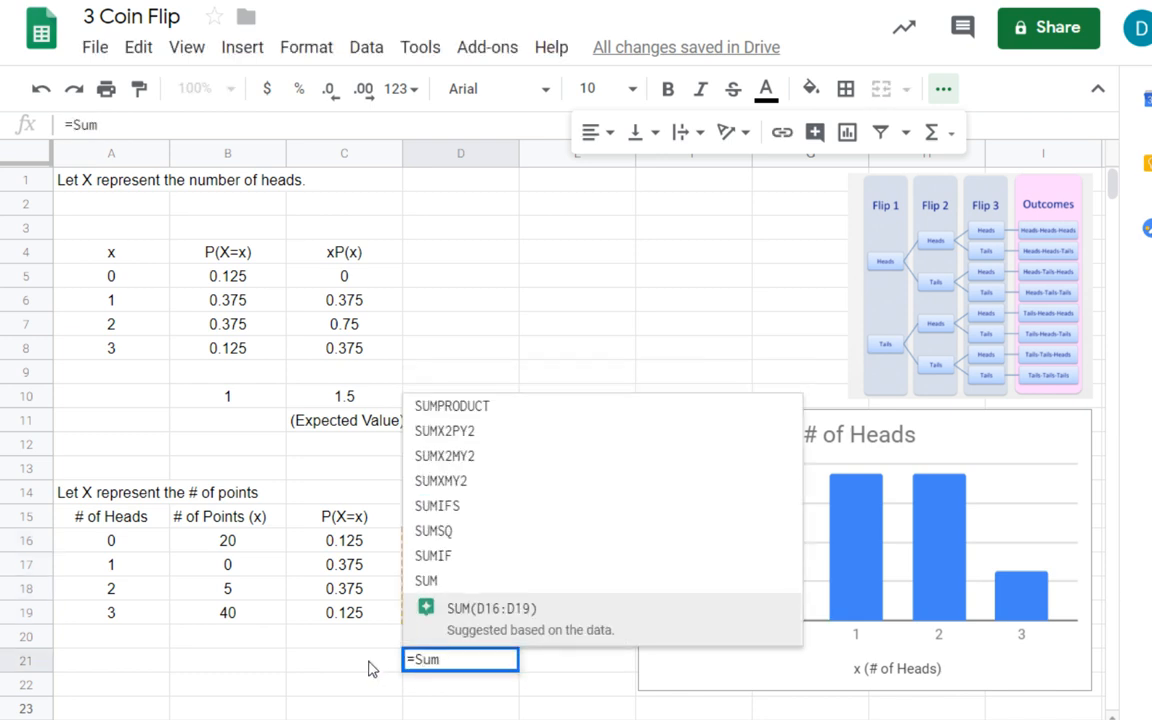
type("(")
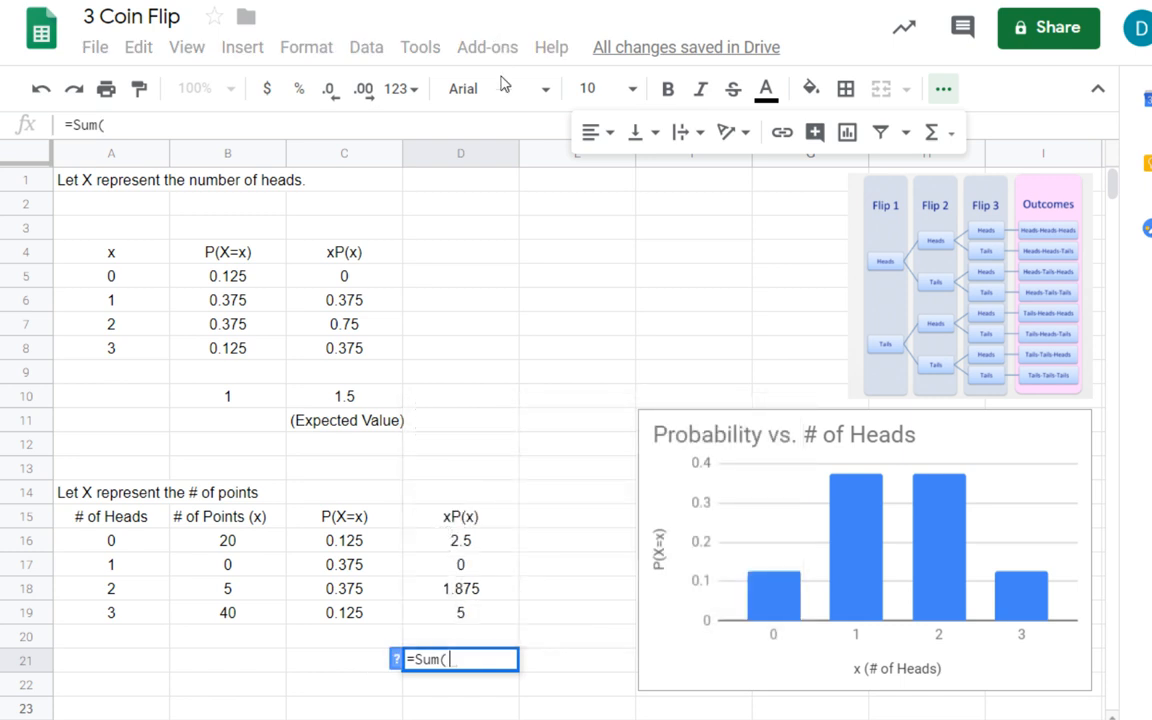
left_click_drag(441, 547, 443, 622)
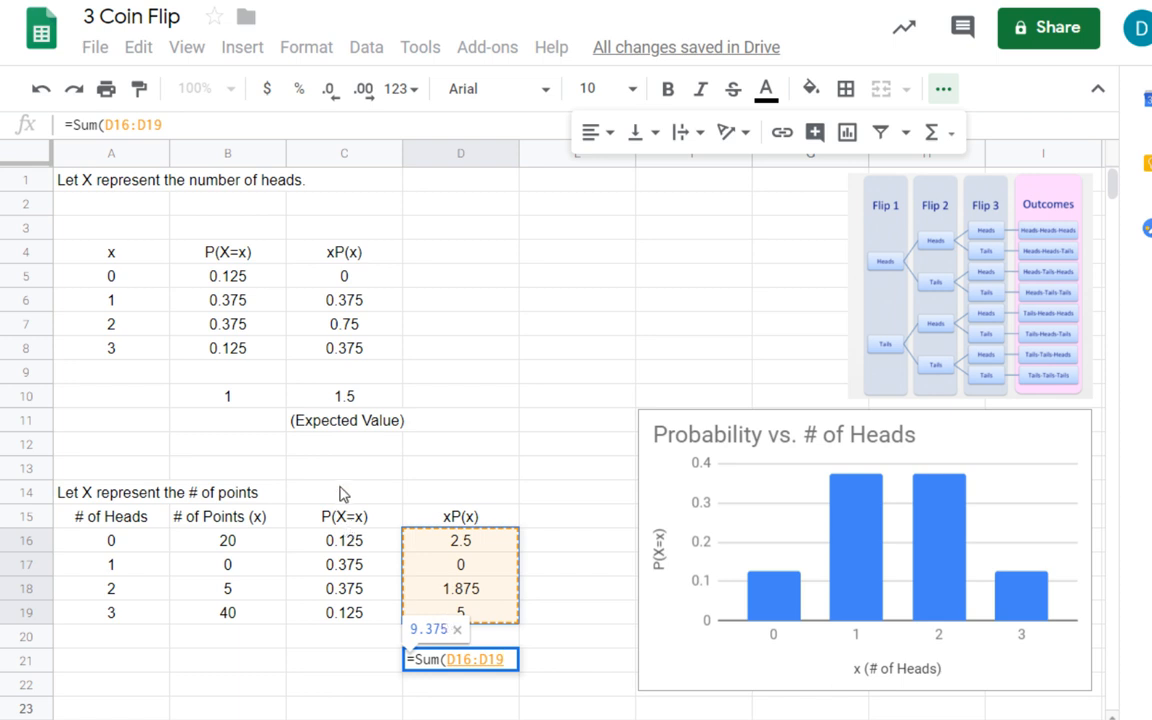
key("Return")
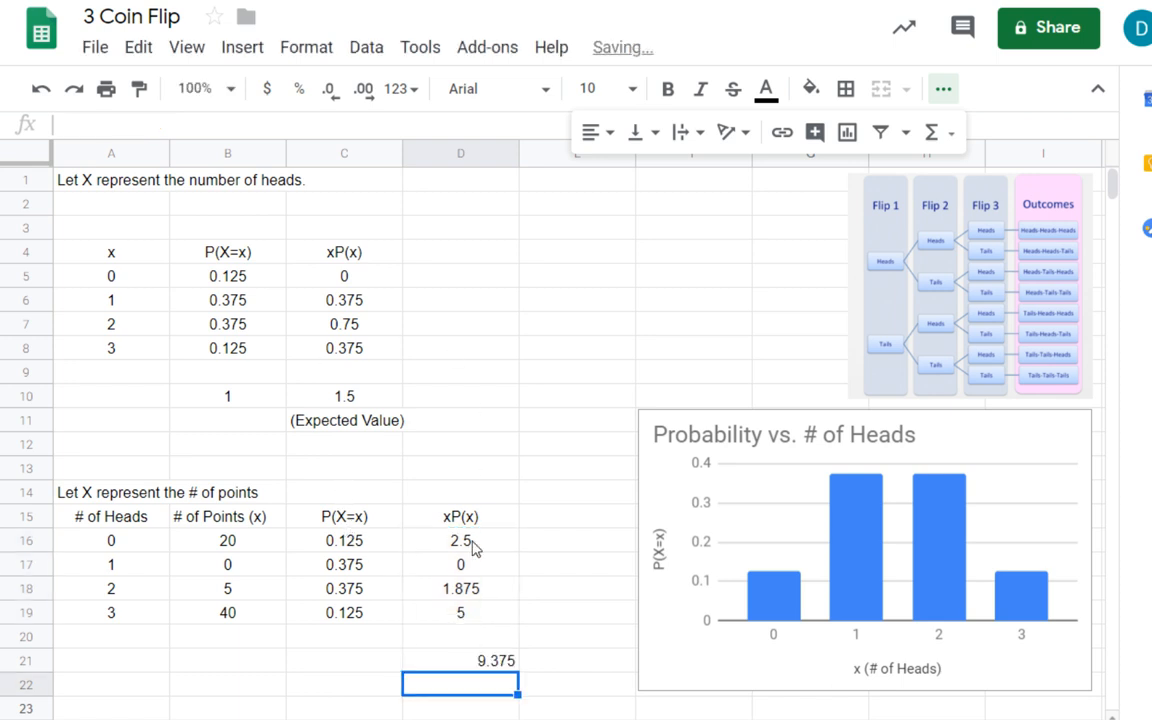
Center-align the total in D21.
left_click(490, 662)
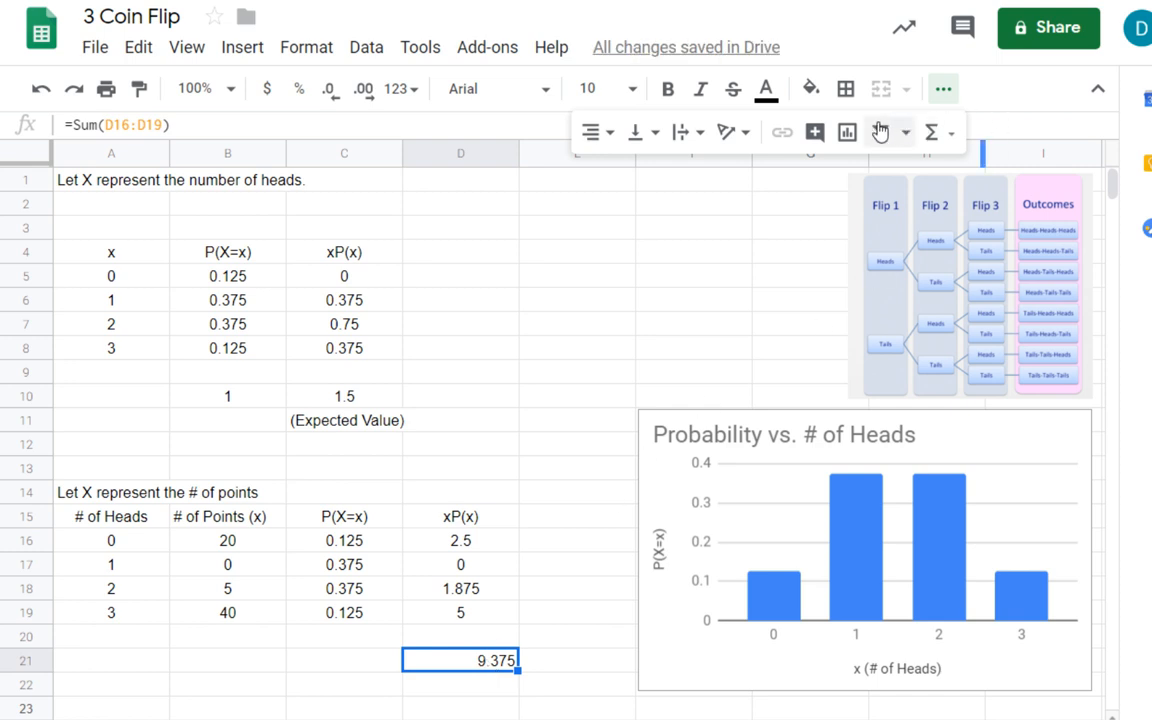
left_click(609, 133)
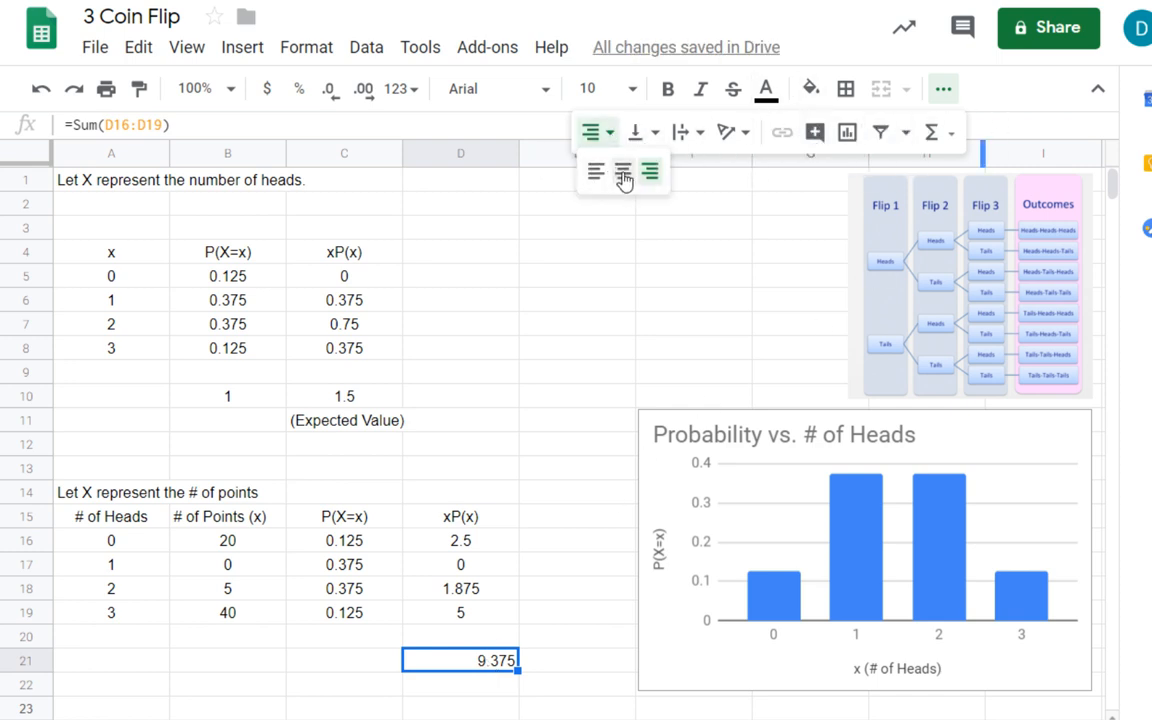
left_click(620, 174)
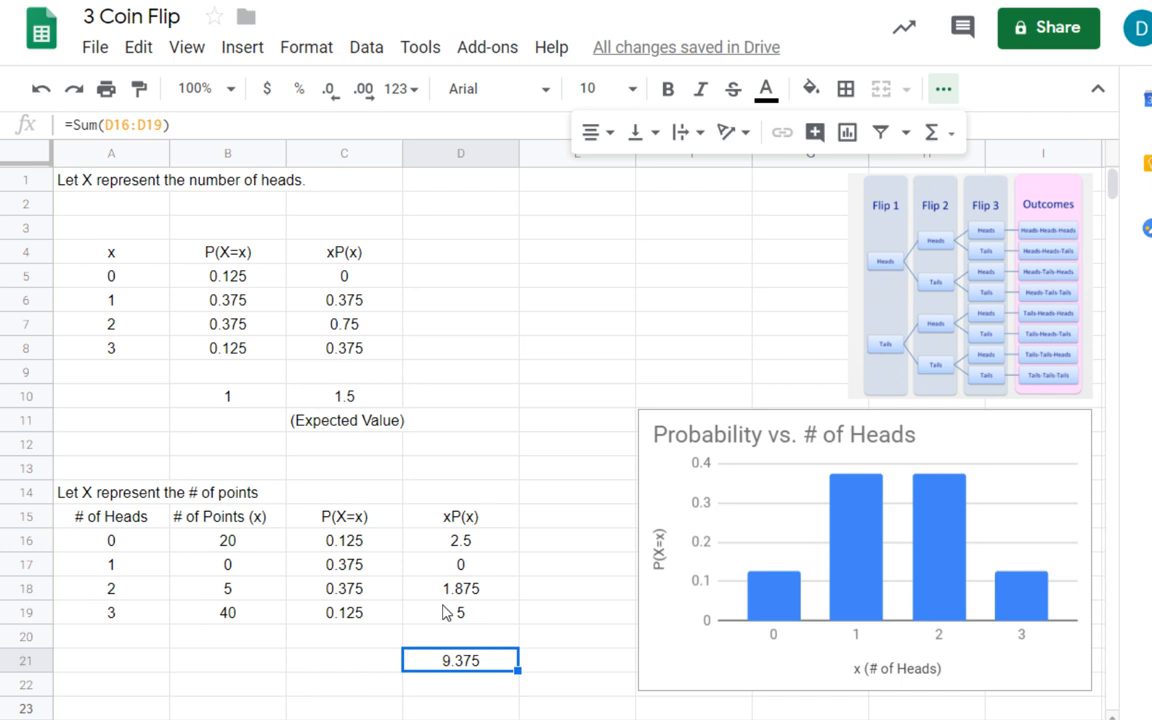
Change the points awarded for 3 heads in B19 to 50.
double_click(240, 621)
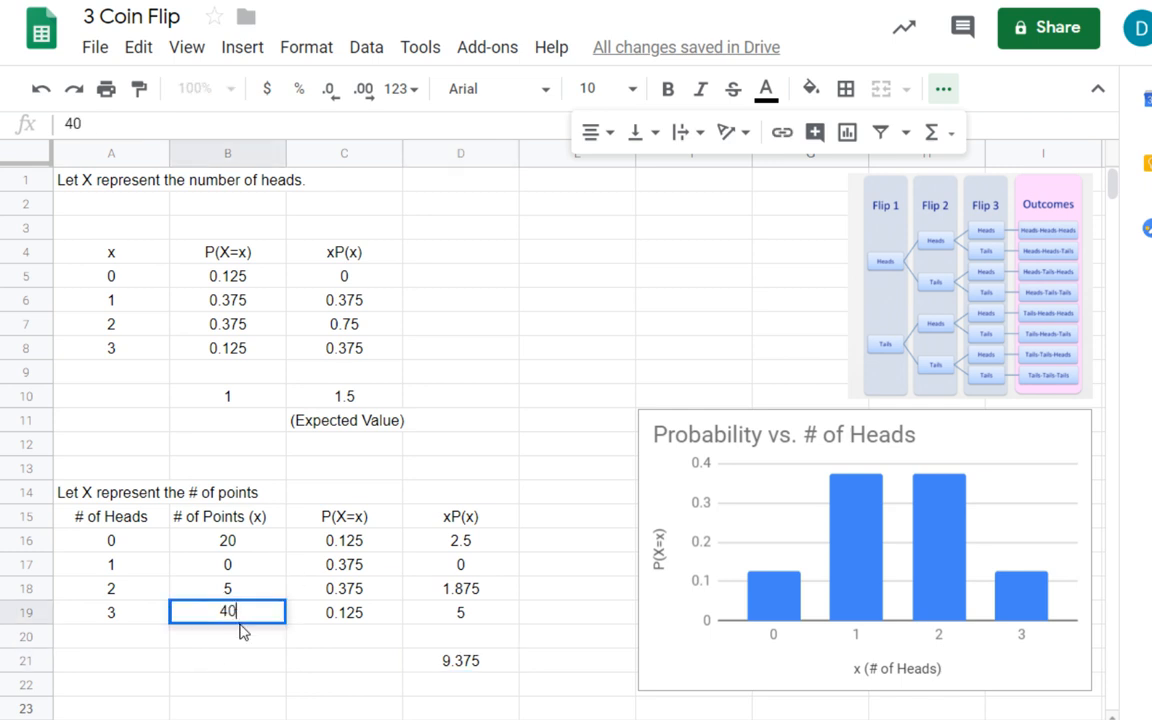
key("Left")
key("BackSpace")
type("5")
key("Return")
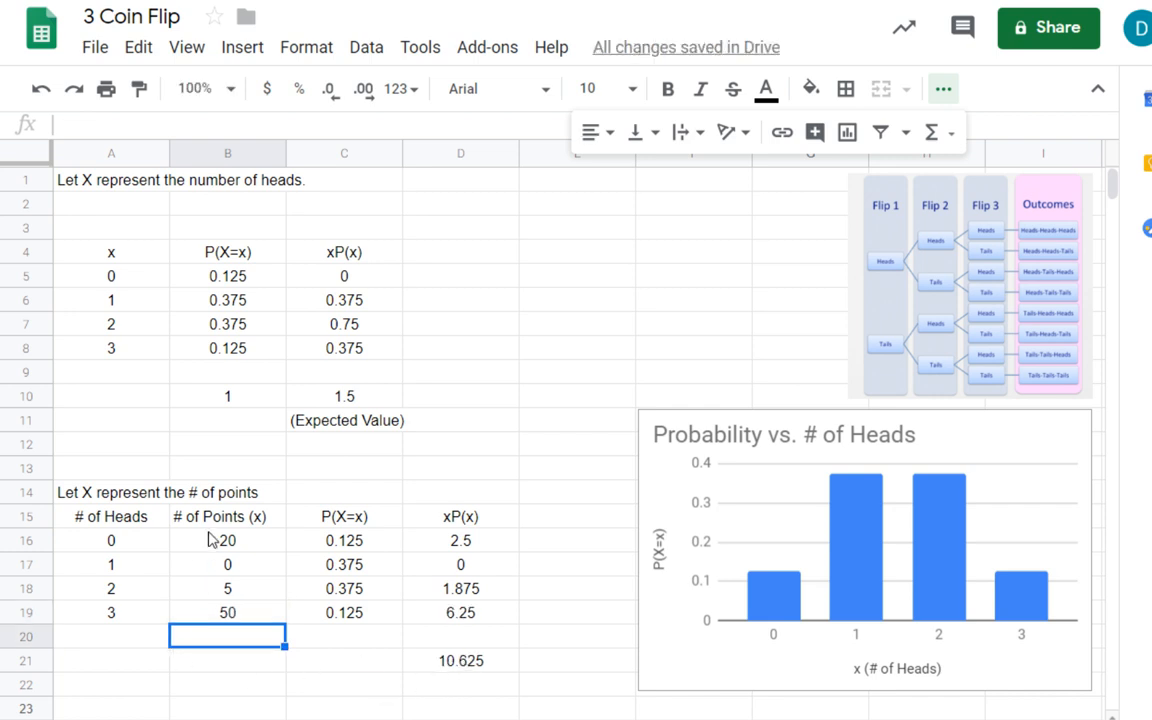
left_click(450, 661)
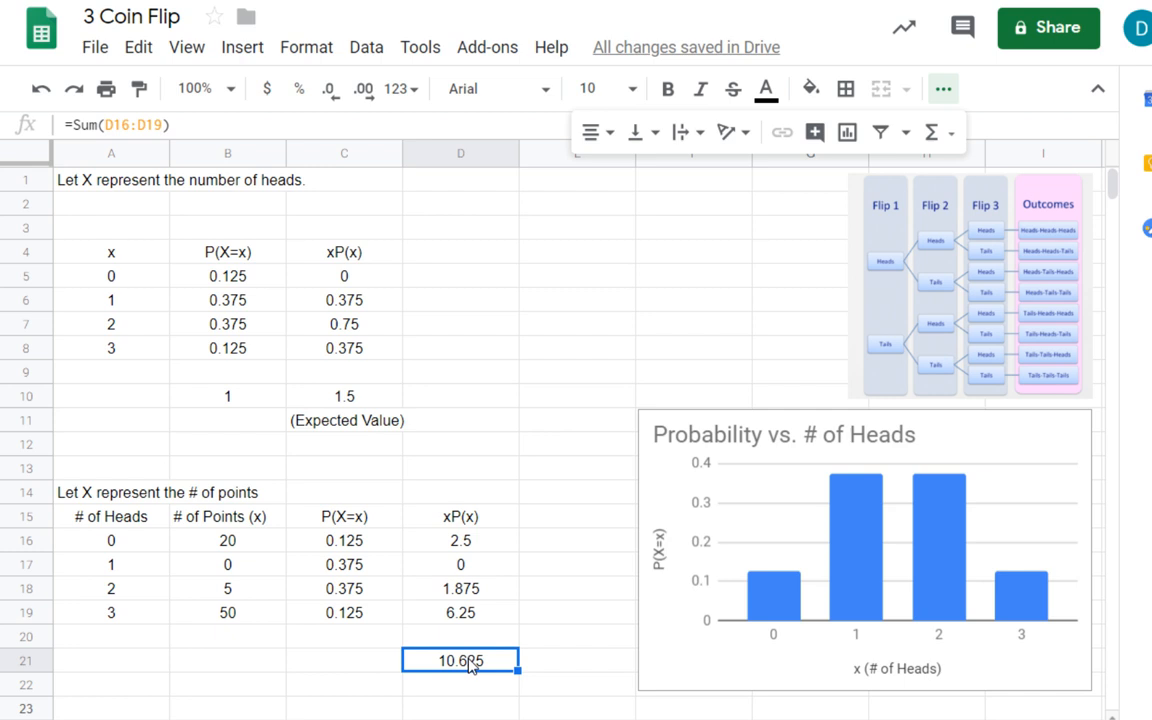
left_click(236, 617)
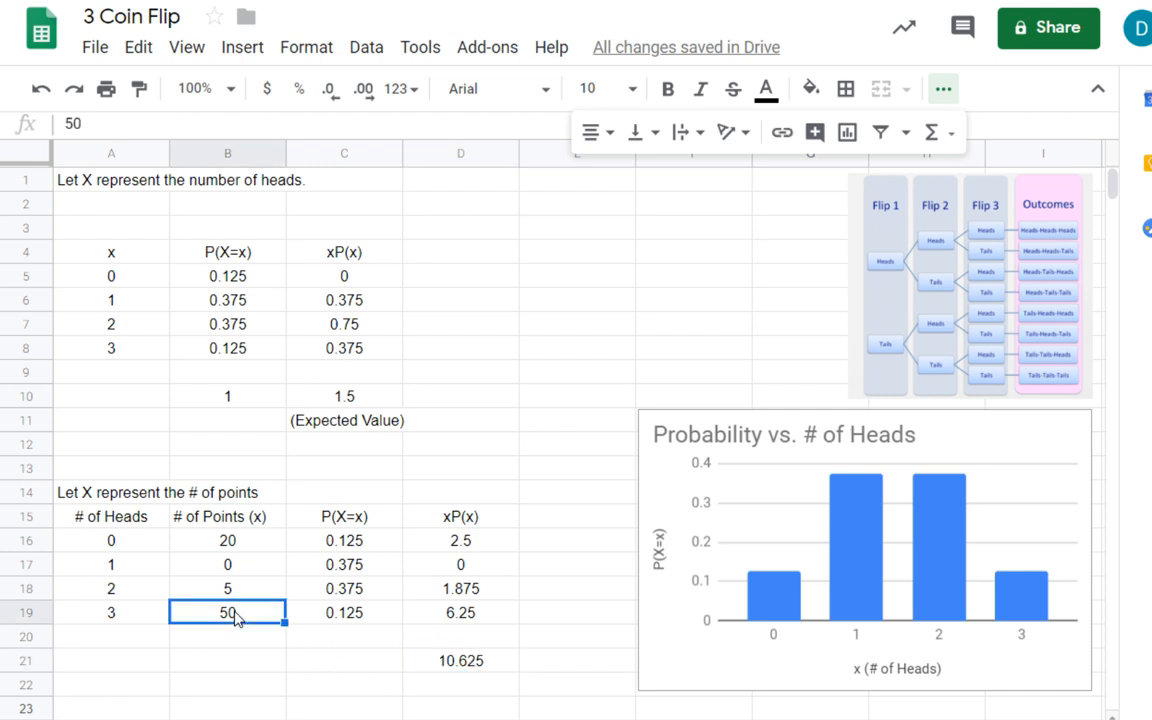
Change the points awarded for 3 heads in B19 to 40.
double_click(236, 617)
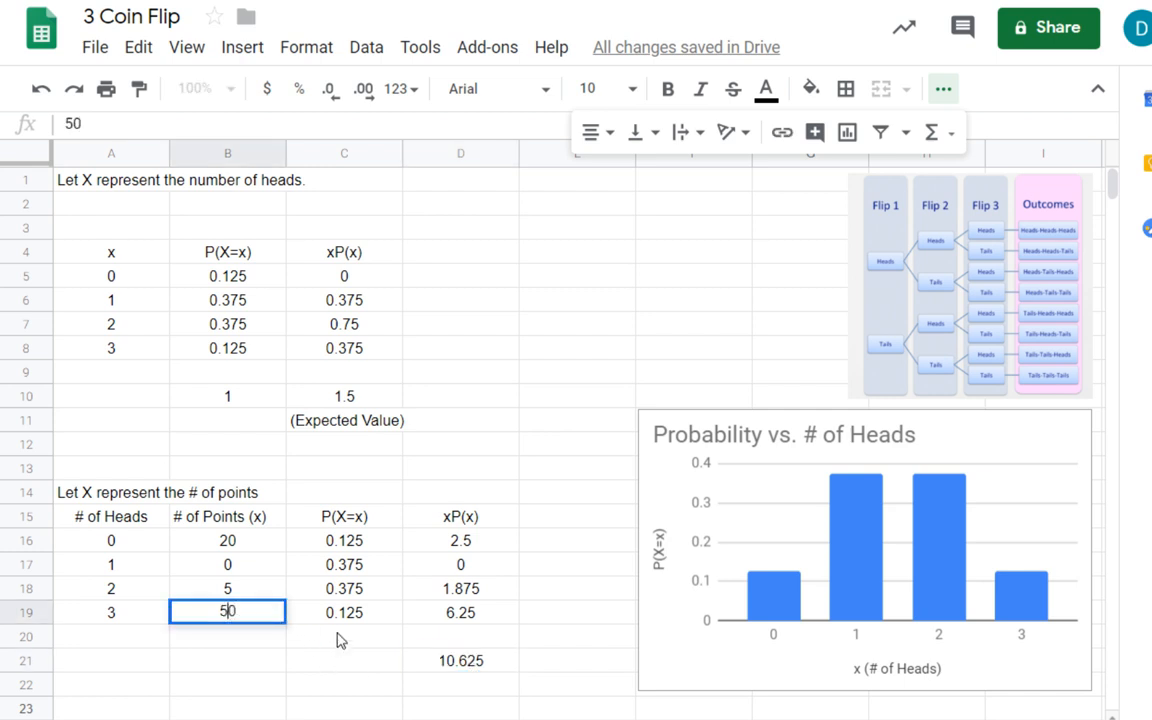
key("BackSpace")
type("40")
key("Delete")
left_click(368, 686)
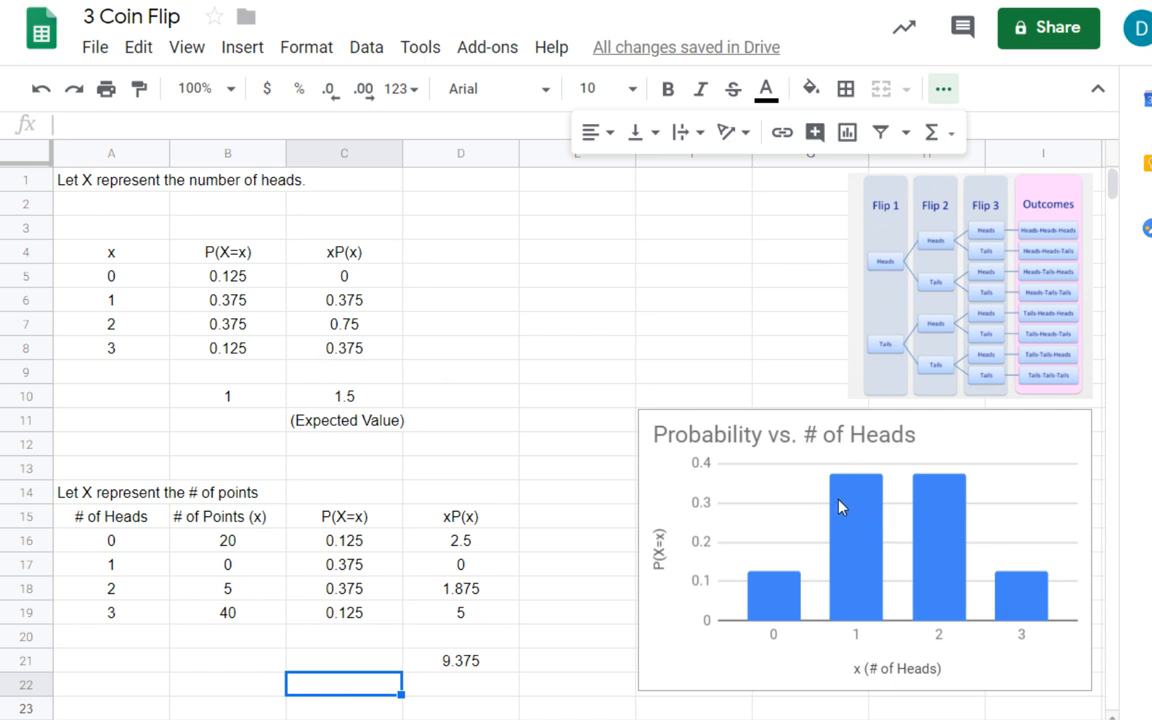
Move the heads probability chart up beside the first table and insert a new chart from B15:C19.
left_click_drag(840, 508, 645, 291)
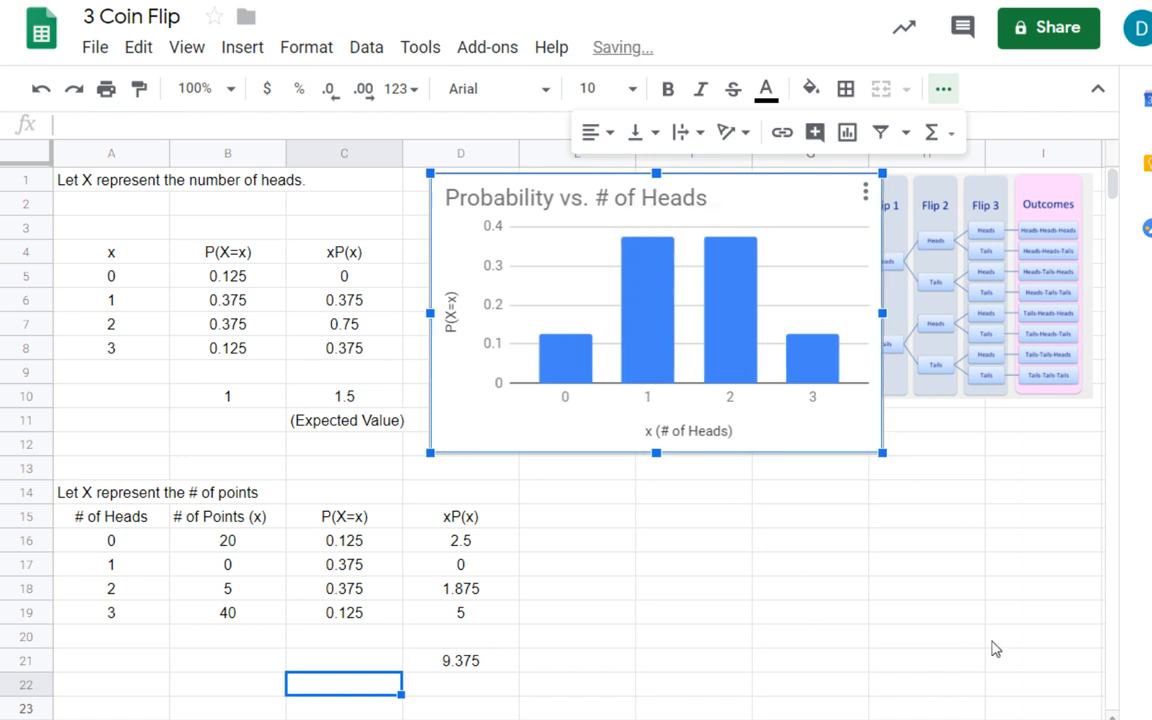
scroll(960, 475, "down", 1)
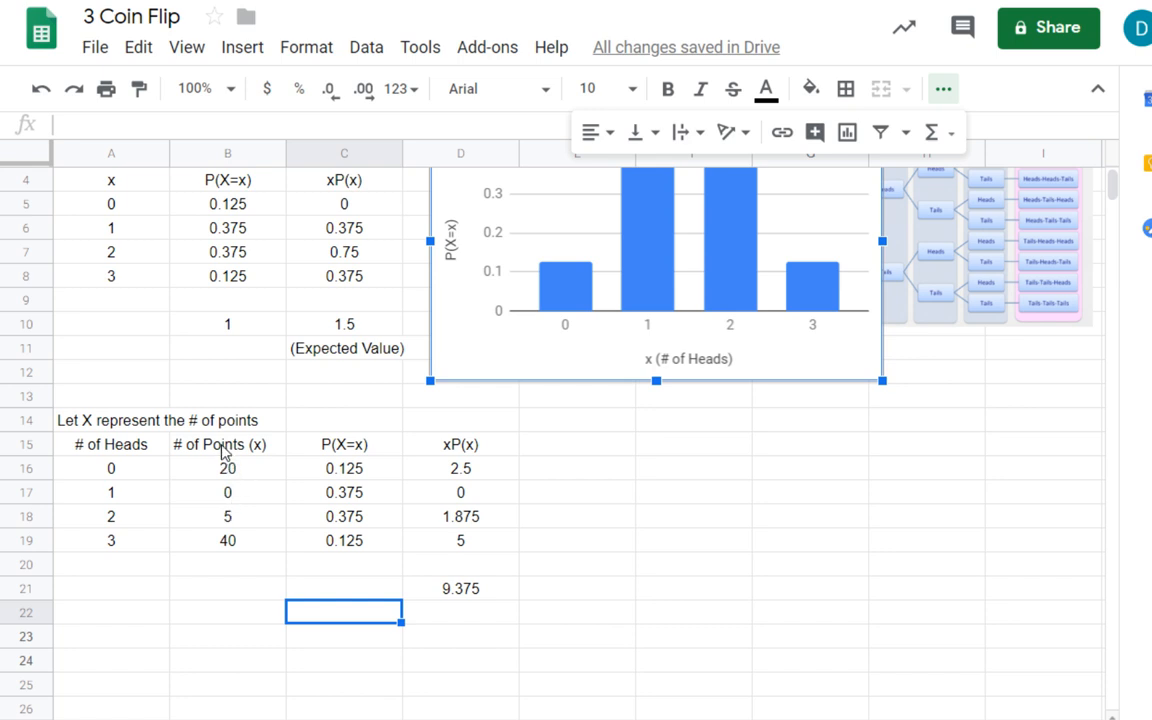
left_click_drag(222, 450, 347, 550)
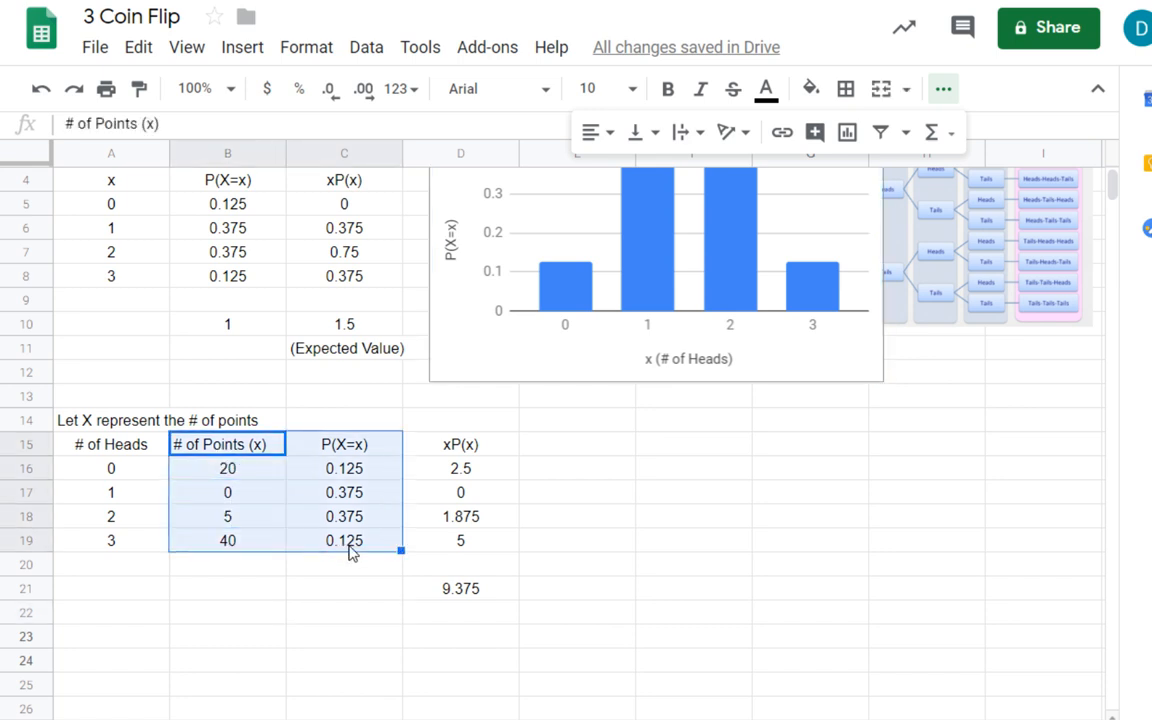
left_click(240, 58)
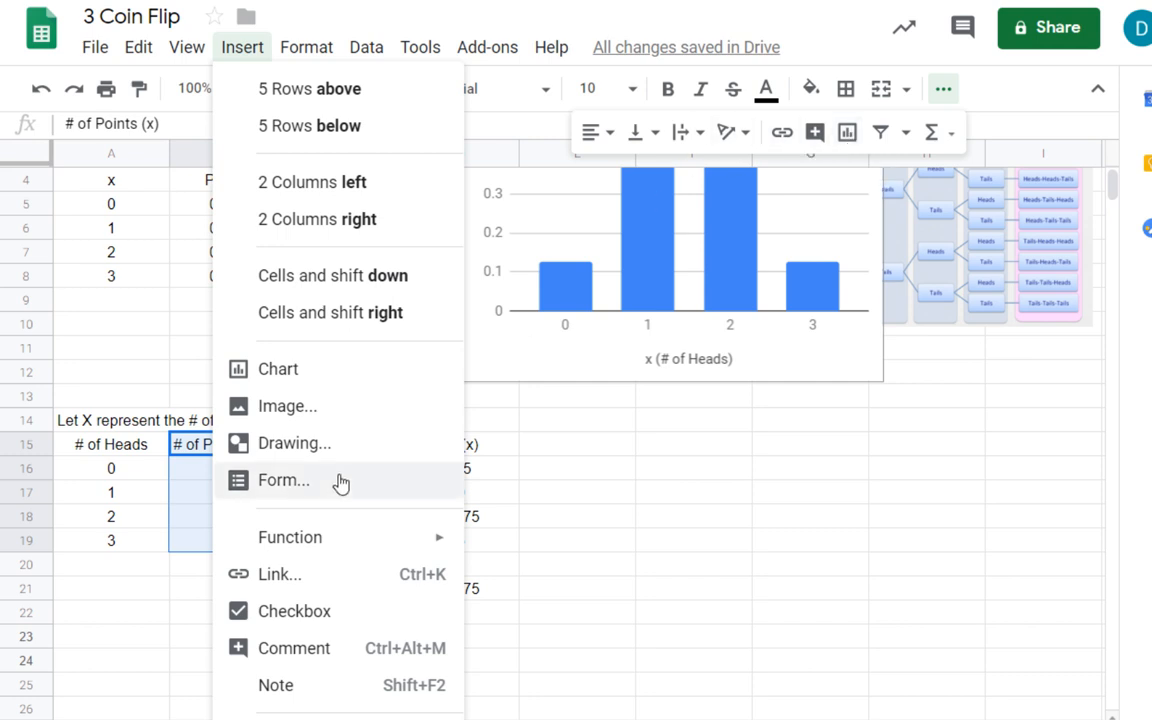
left_click(328, 376)
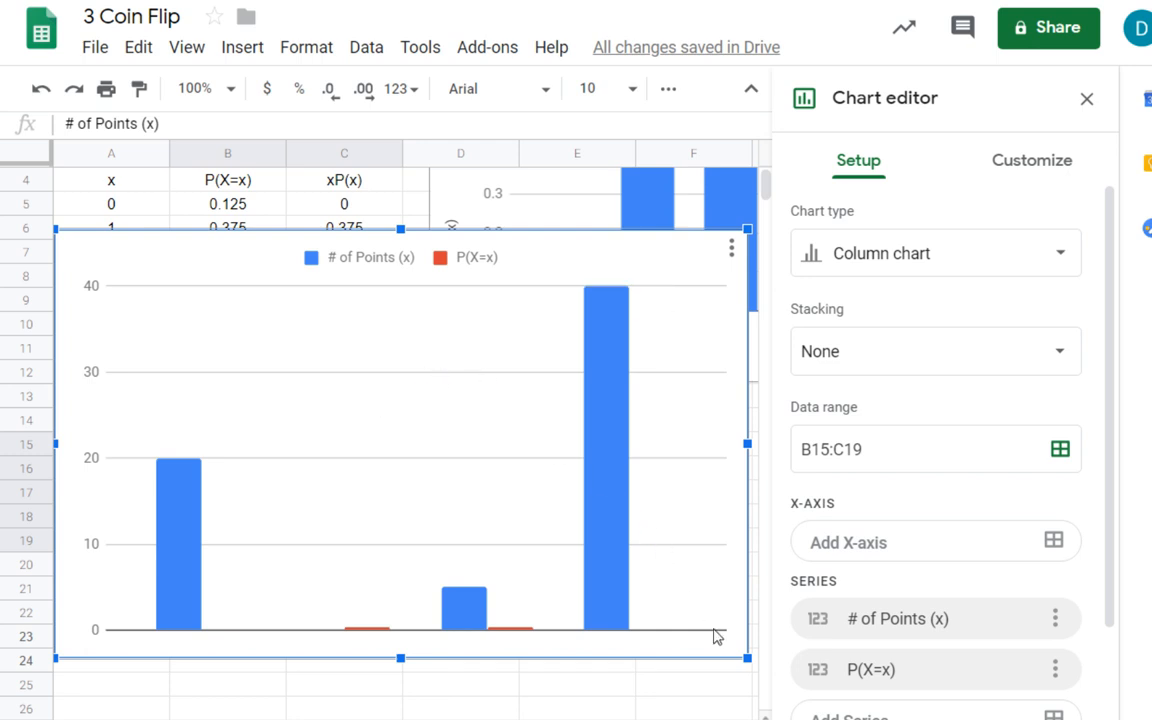
Shrink the new chart and reposition it below the heads chart, leaving columns A and B of the points table uncovered.
left_click_drag(747, 657, 630, 586)
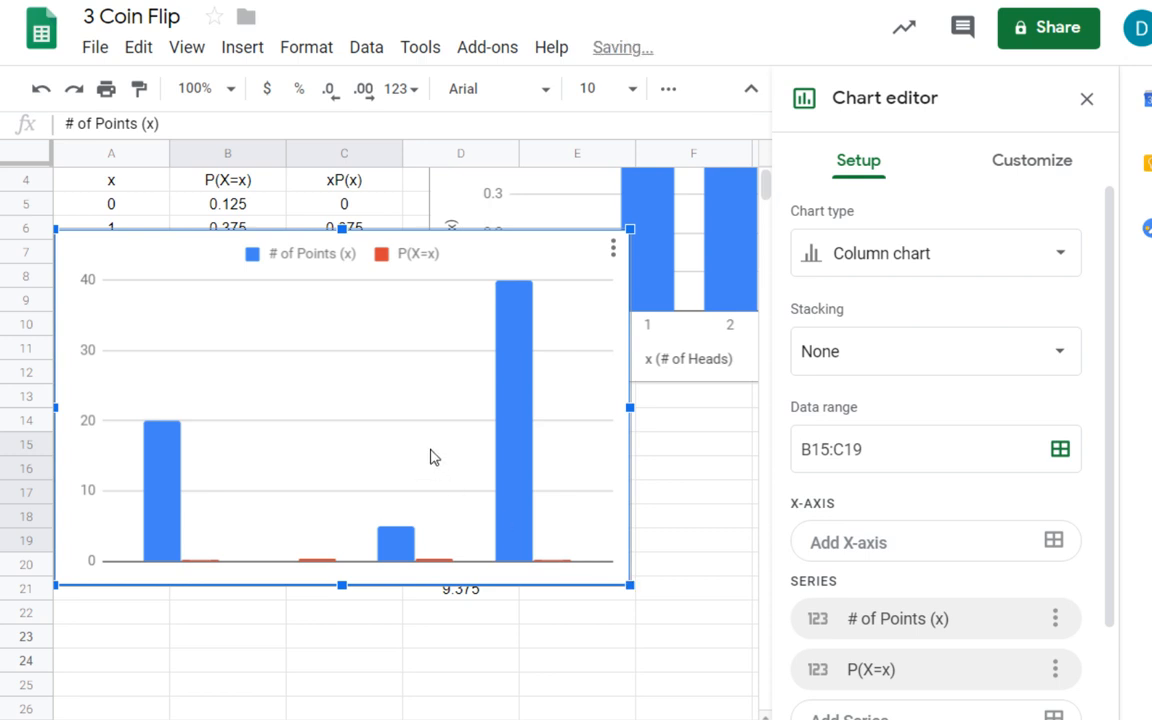
left_click_drag(432, 458, 518, 577)
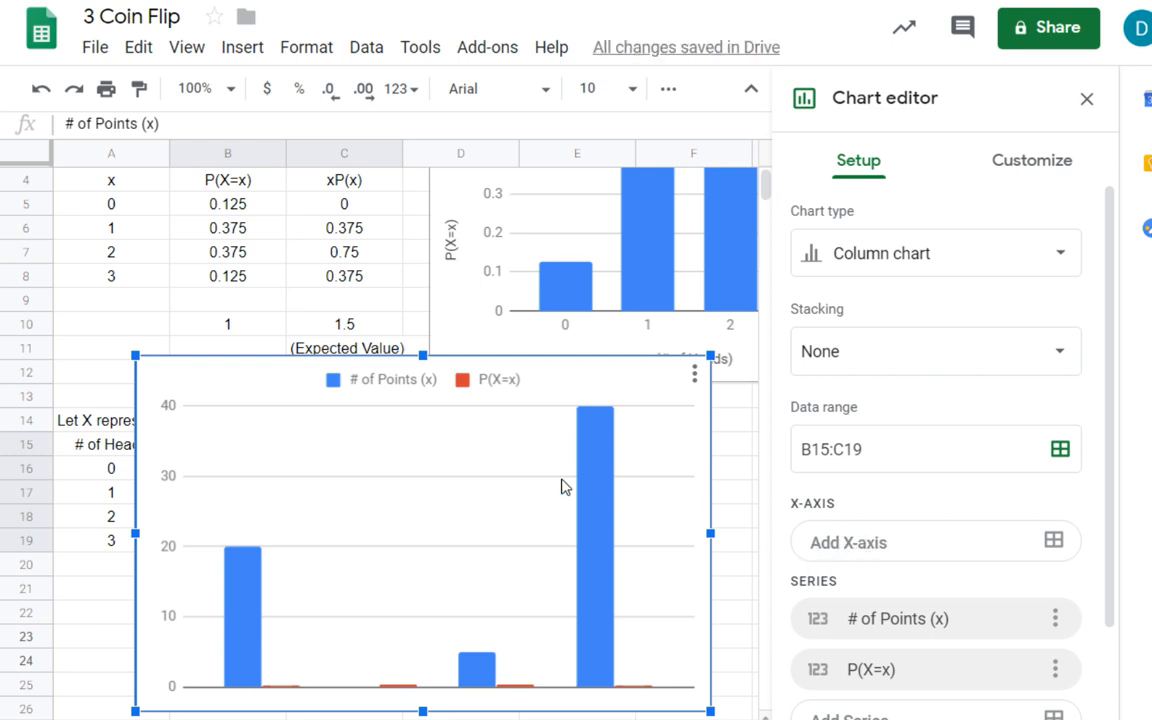
mouse_move(591, 504)
left_mouse_down()
mouse_move(633, 489)
mouse_move(540, 486)
mouse_move(589, 483)
left_mouse_up()
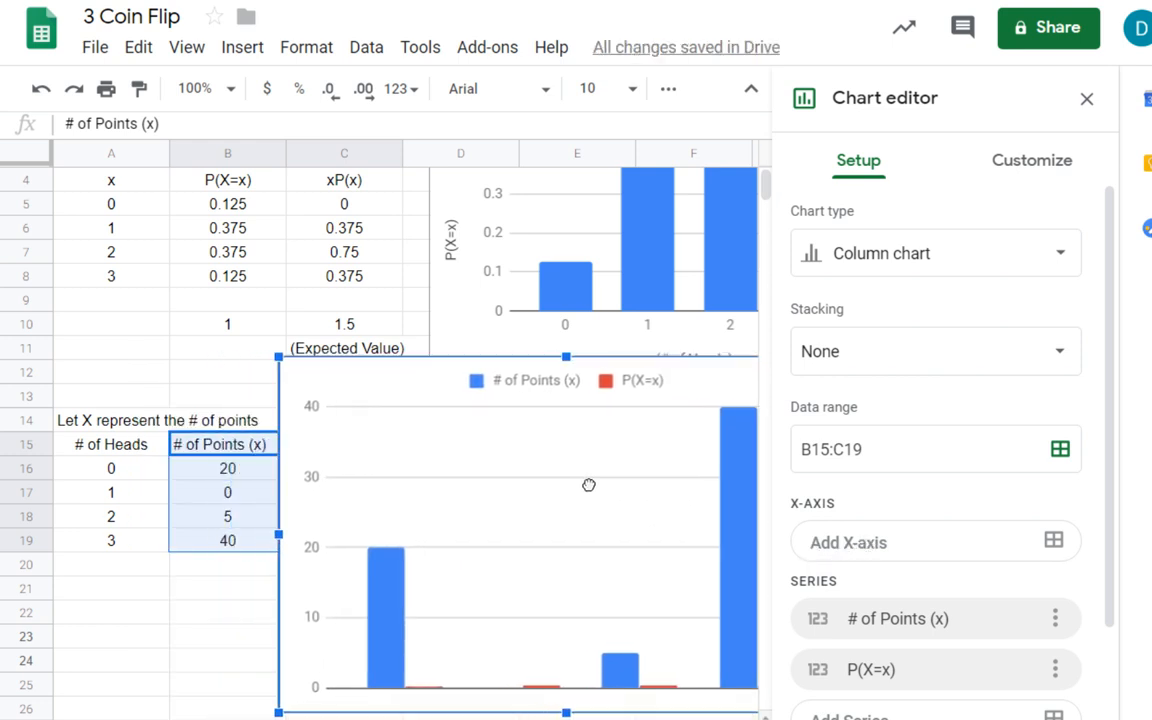
Set the new chart's X-axis to the # of Points range B15:B19.
left_click(875, 551)
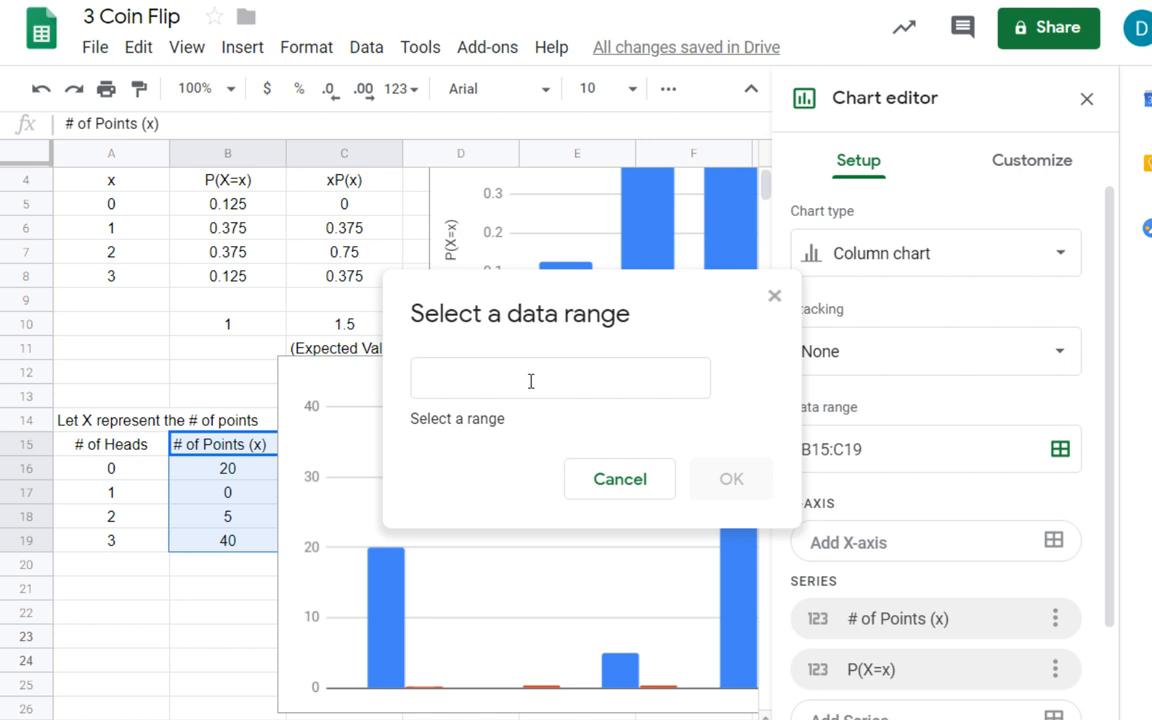
left_click_drag(228, 453, 238, 558)
left_click(731, 456)
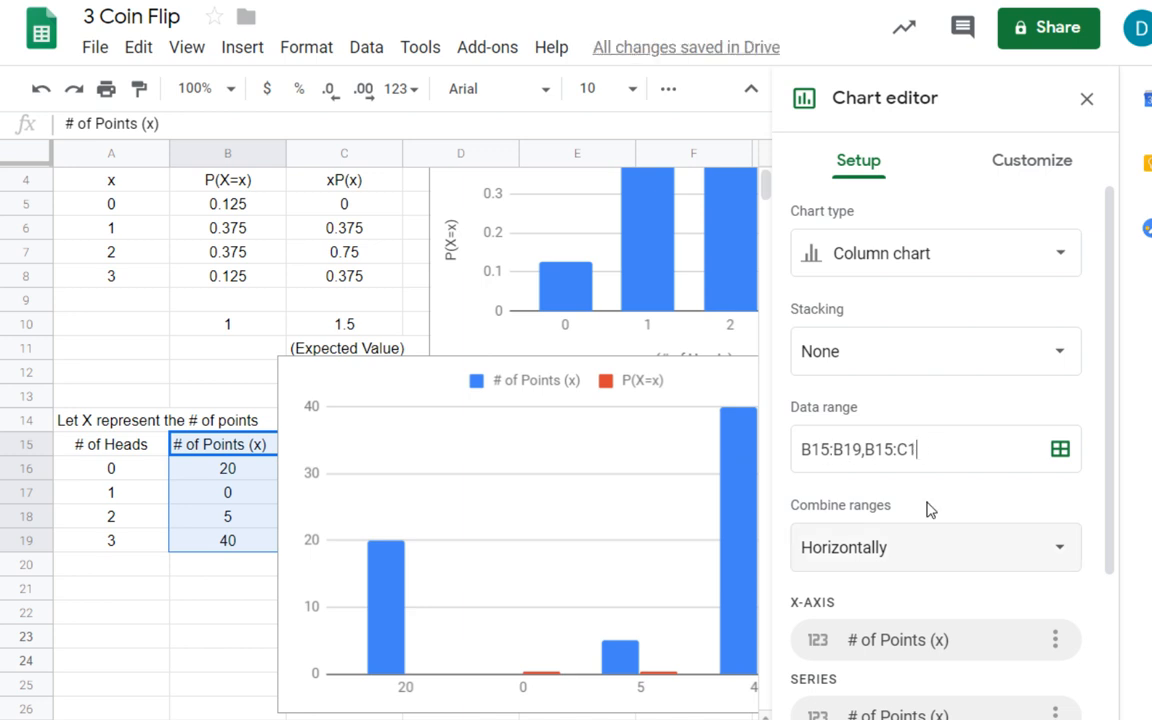
Try to clear the new chart's data range and select B16:B19 instead.
key("BackSpace")
key("BackSpace")
key("BackSpace")
key("BackSpace")
key("BackSpace")
key("BackSpace")
key("BackSpace")
key("BackSpace")
key("BackSpace")
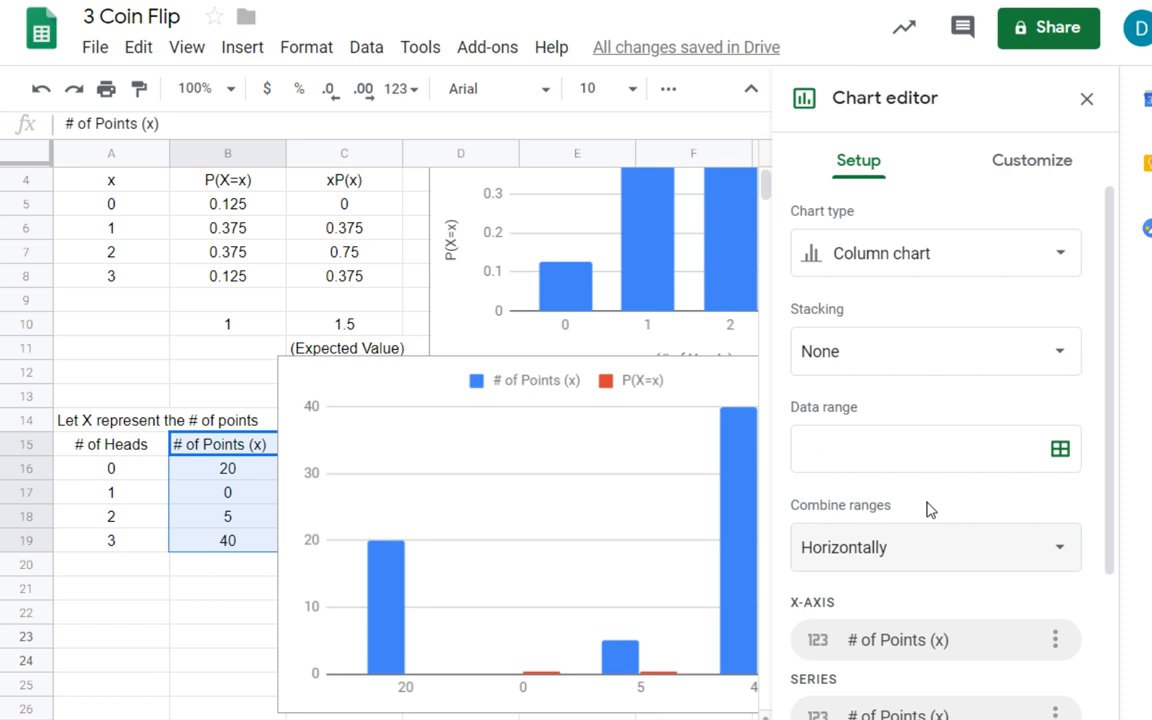
left_click(223, 469)
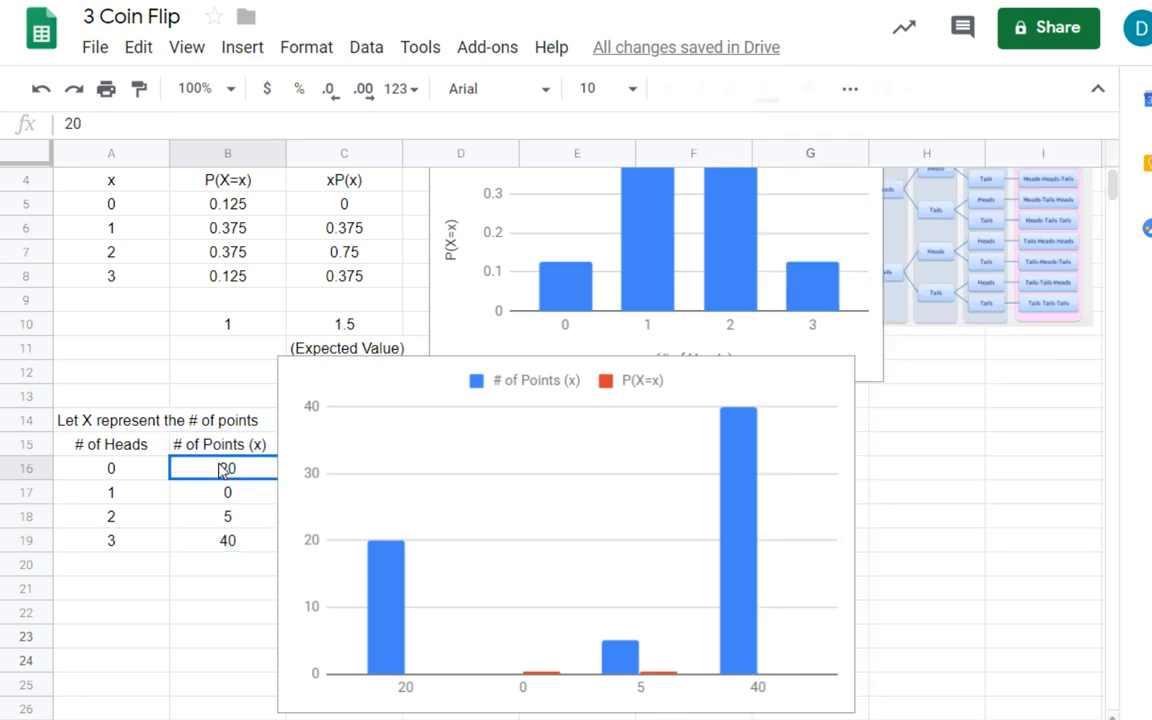
left_click_drag(223, 469, 226, 540)
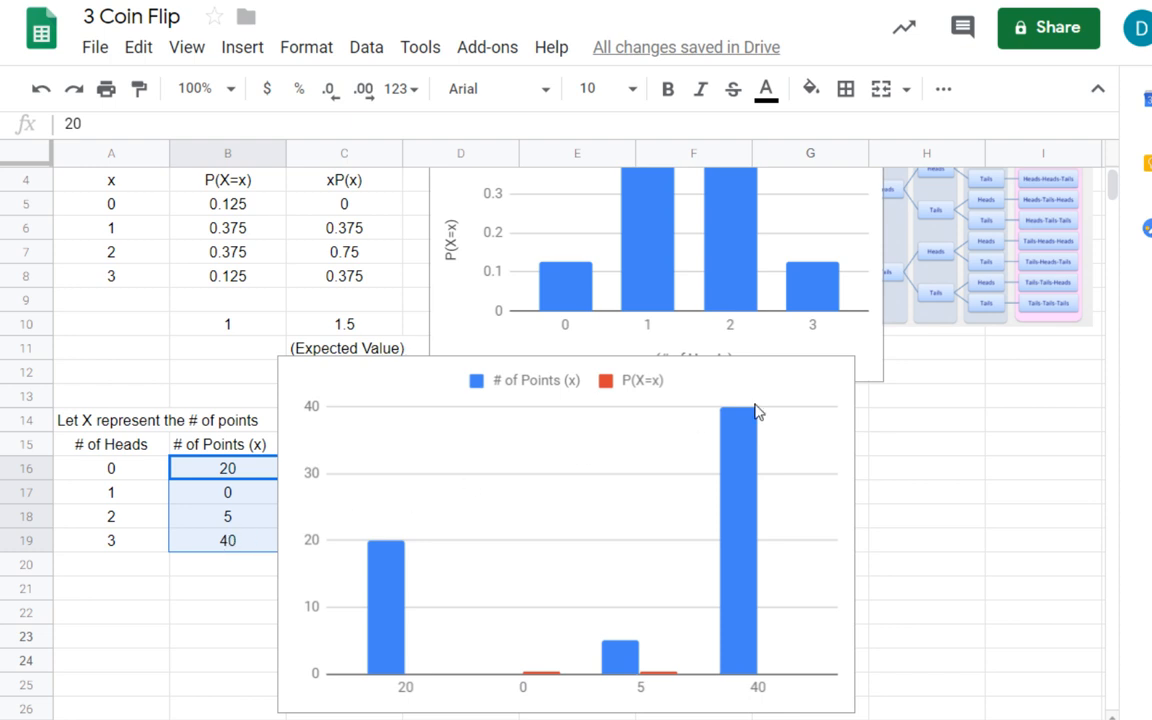
Reopen the points chart's setup and inspect its data range and X-axis range.
left_click(803, 444)
double_click(786, 484)
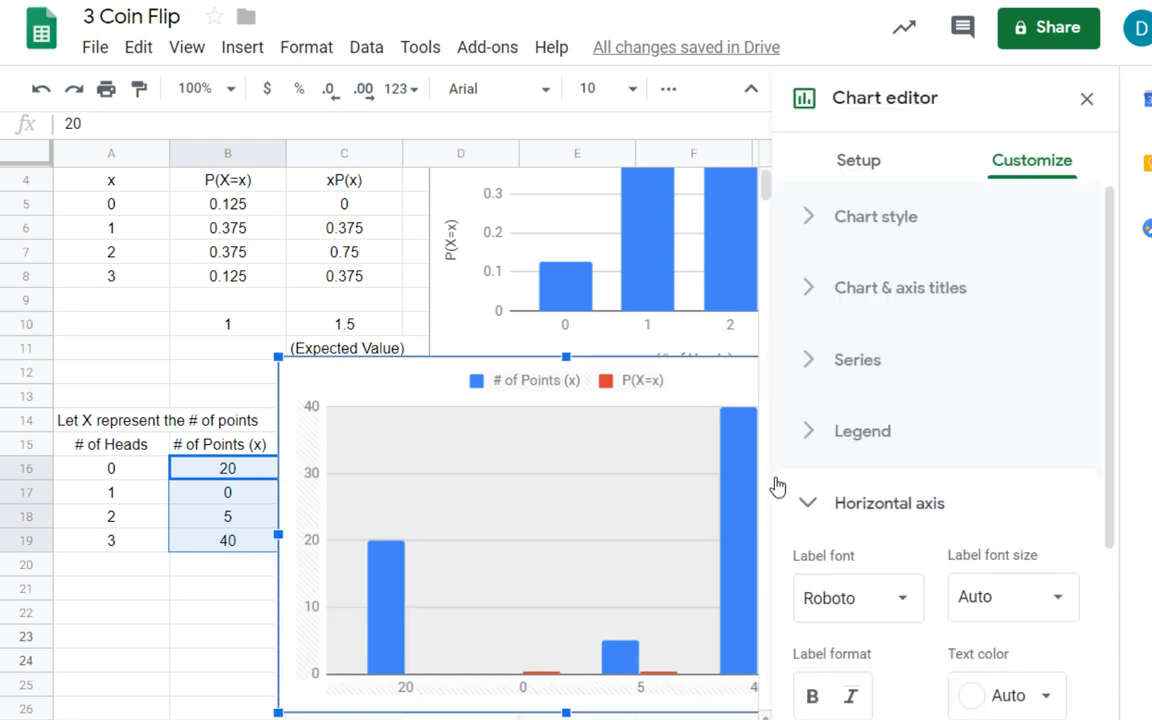
left_click(851, 168)
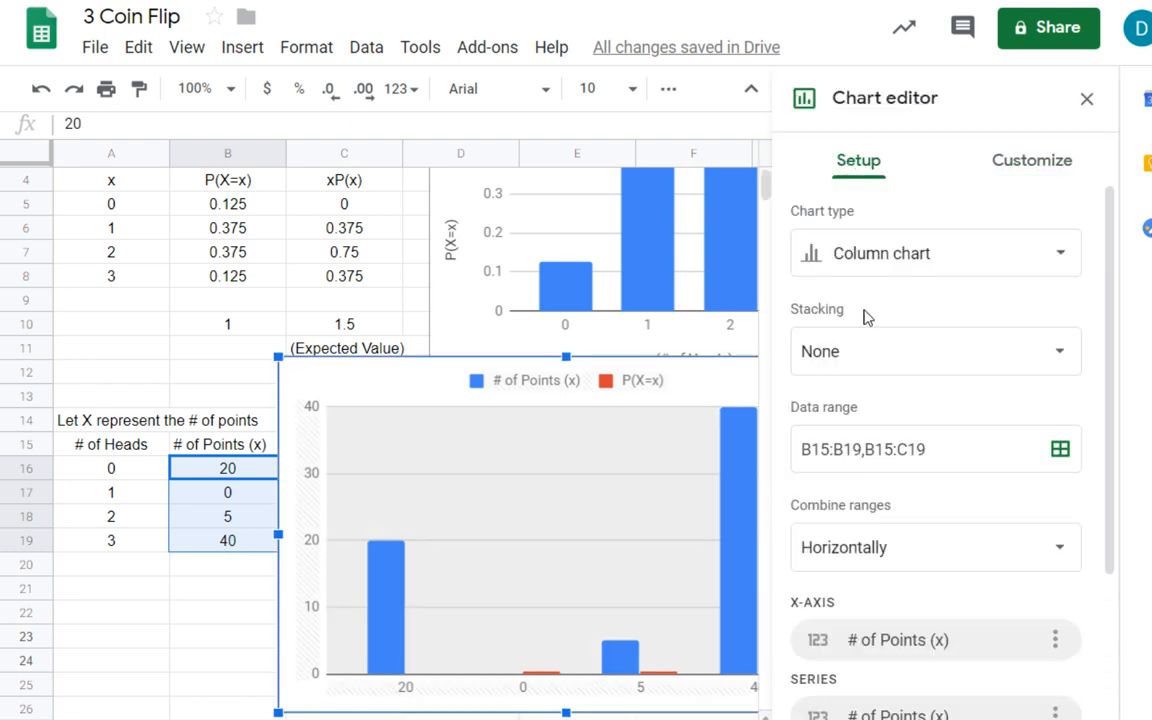
left_click_drag(940, 450, 852, 450)
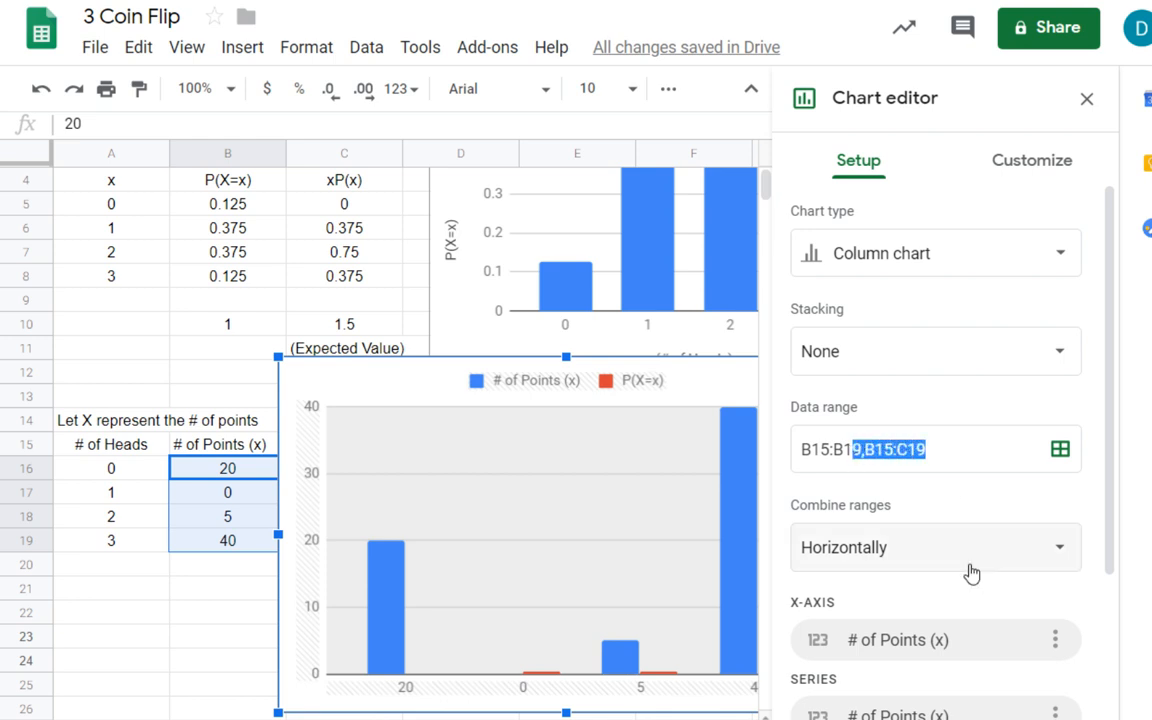
left_click(818, 645)
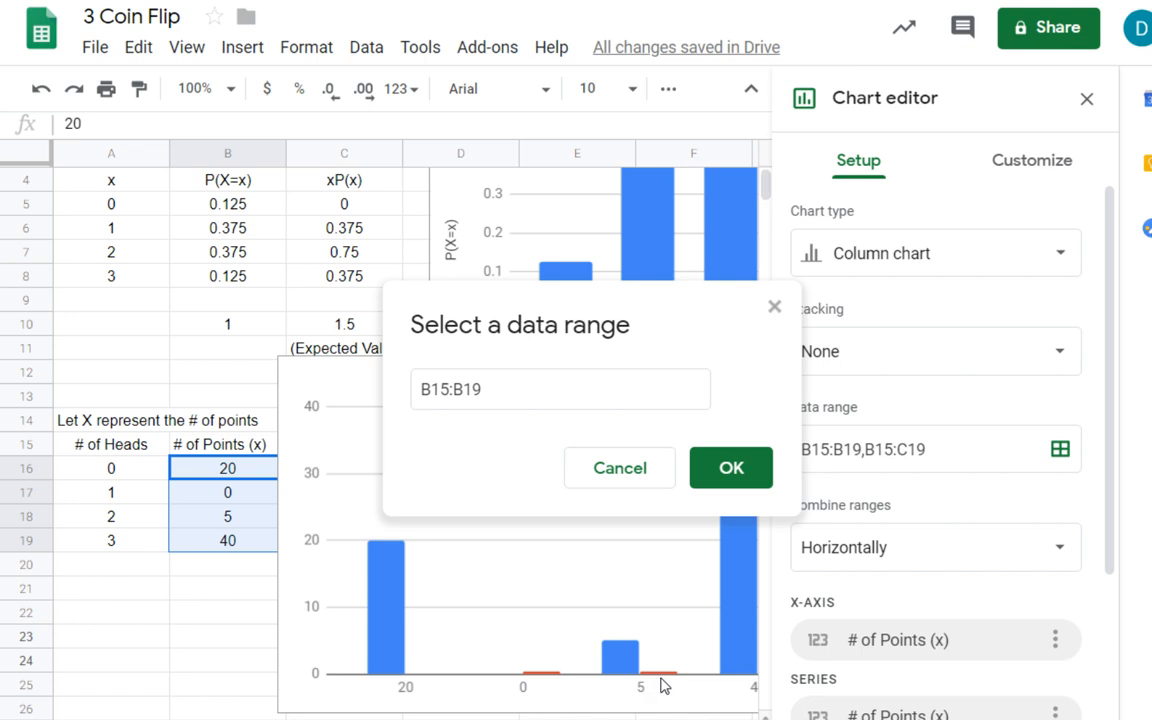
left_click(773, 310)
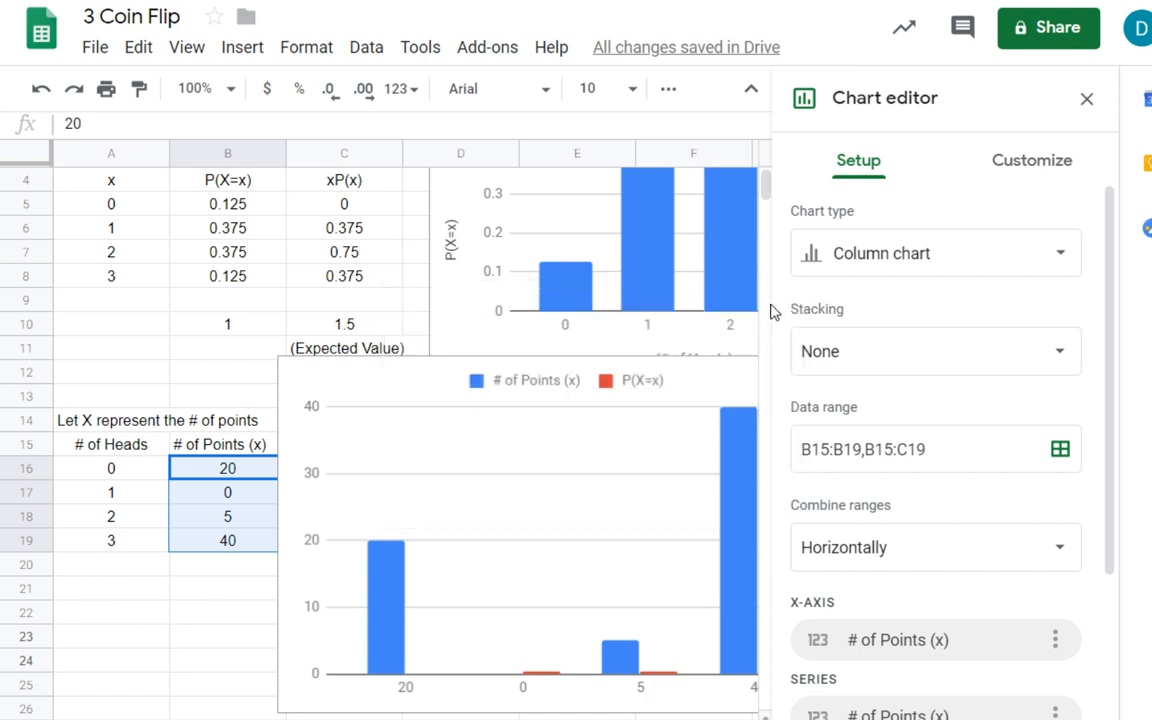
Remove the # of Points (x) series from the chart, keeping only the P(X=x) series.
scroll(898, 500, "down", 2)
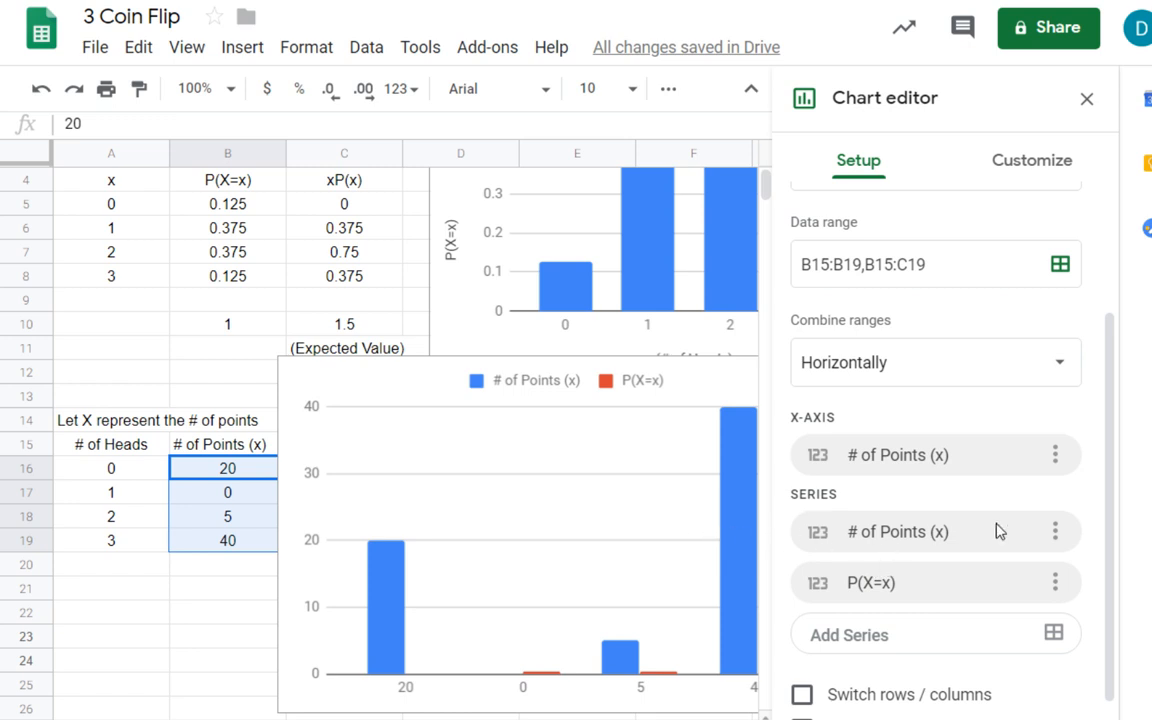
left_click(1054, 533)
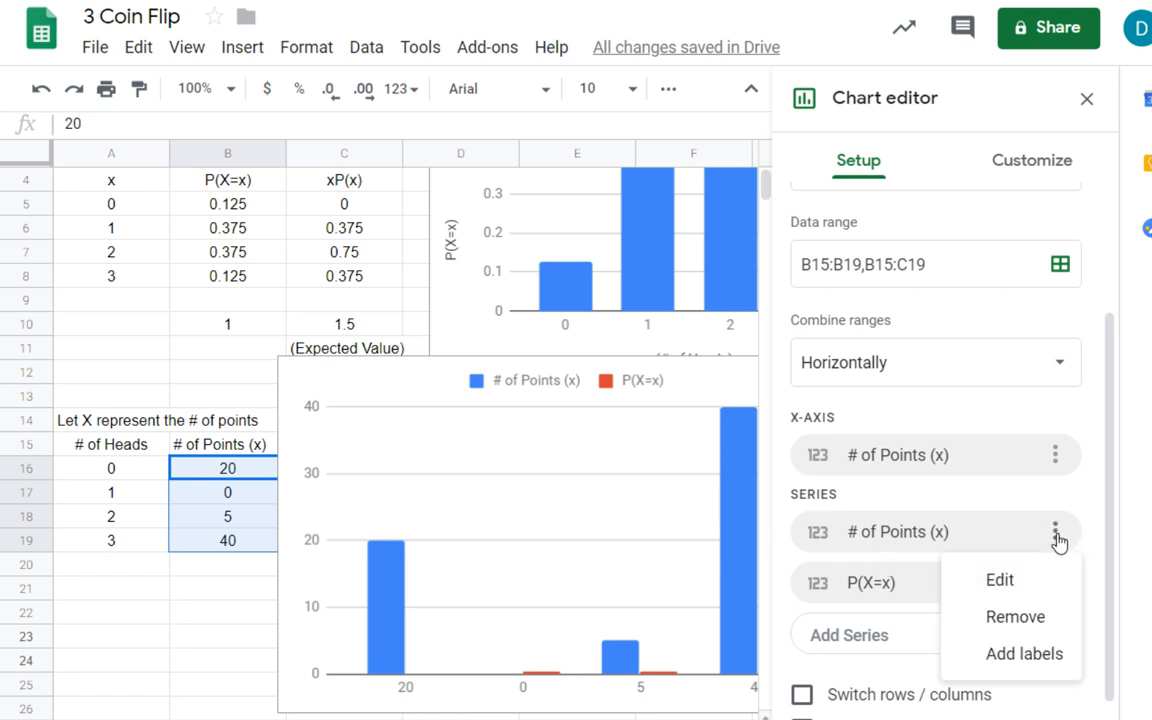
left_click(1015, 617)
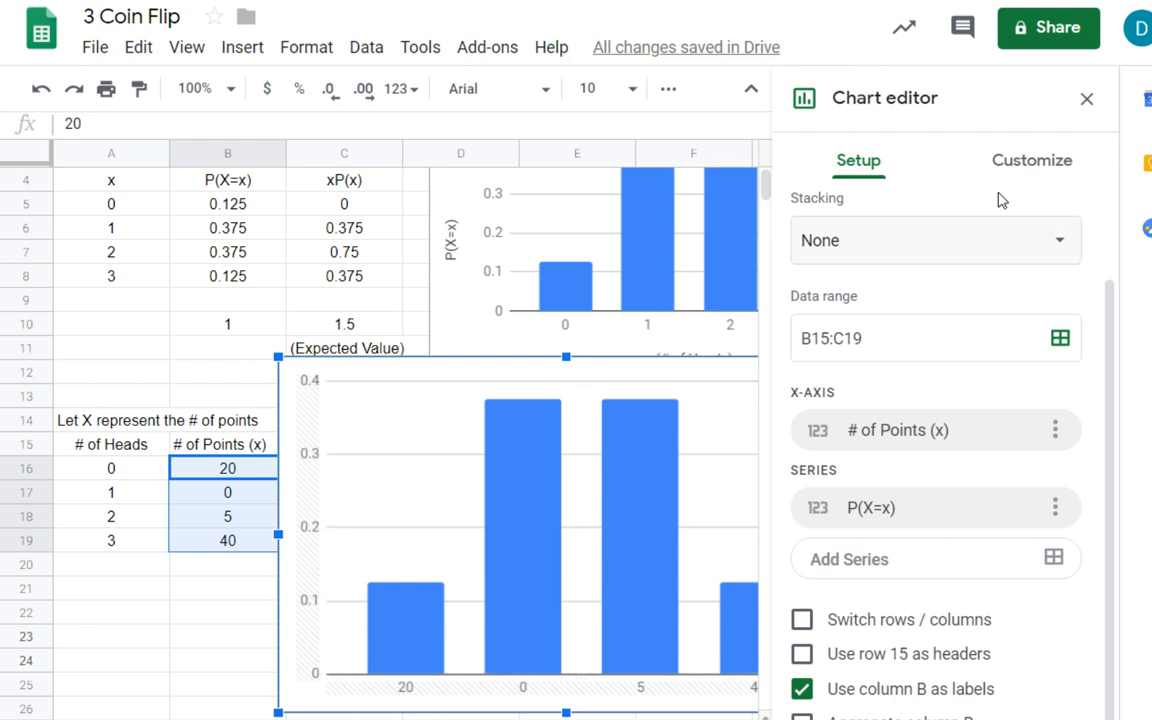
scroll(448, 453, "up", 1)
scroll(448, 453, "down", 1)
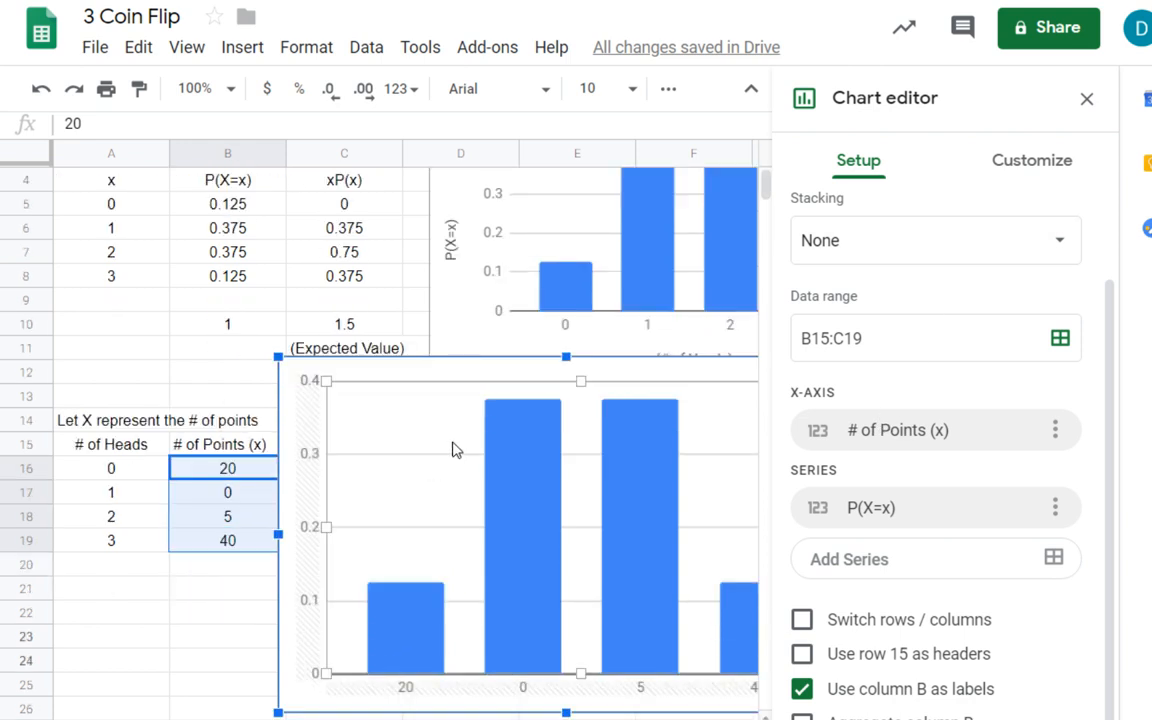
Set the chart title to "Probability vs. # of Points".
left_click(1030, 166)
scroll(918, 315, "up", 2)
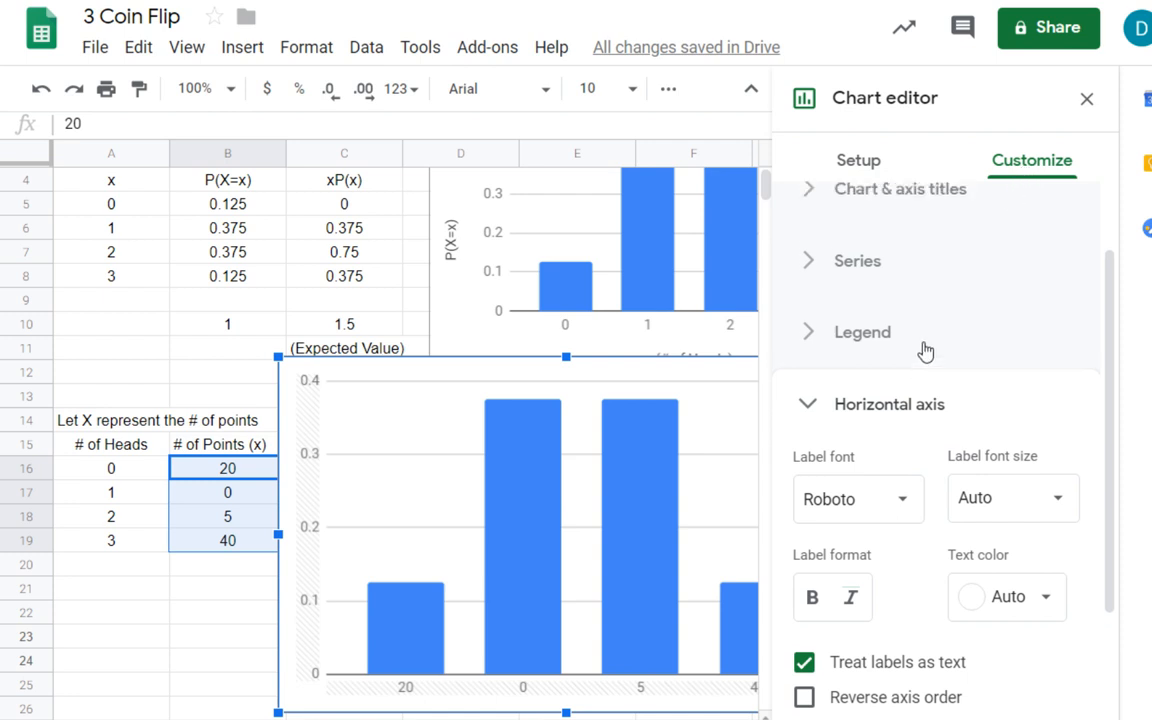
left_click(836, 288)
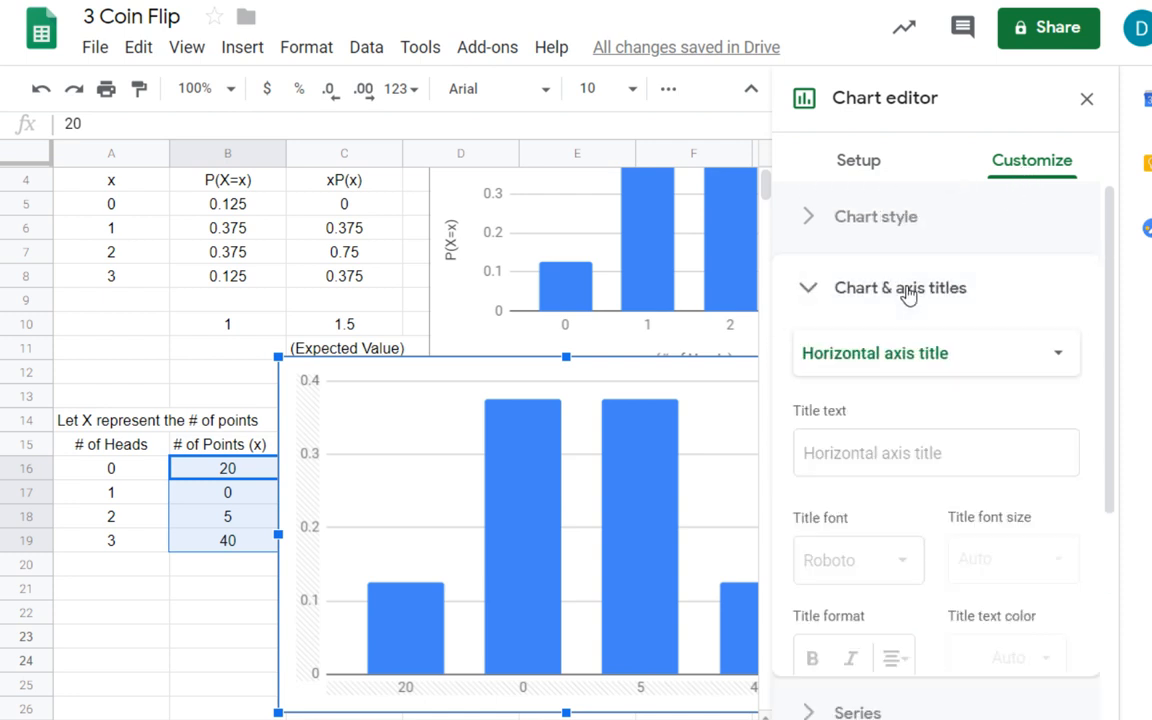
left_click(904, 365)
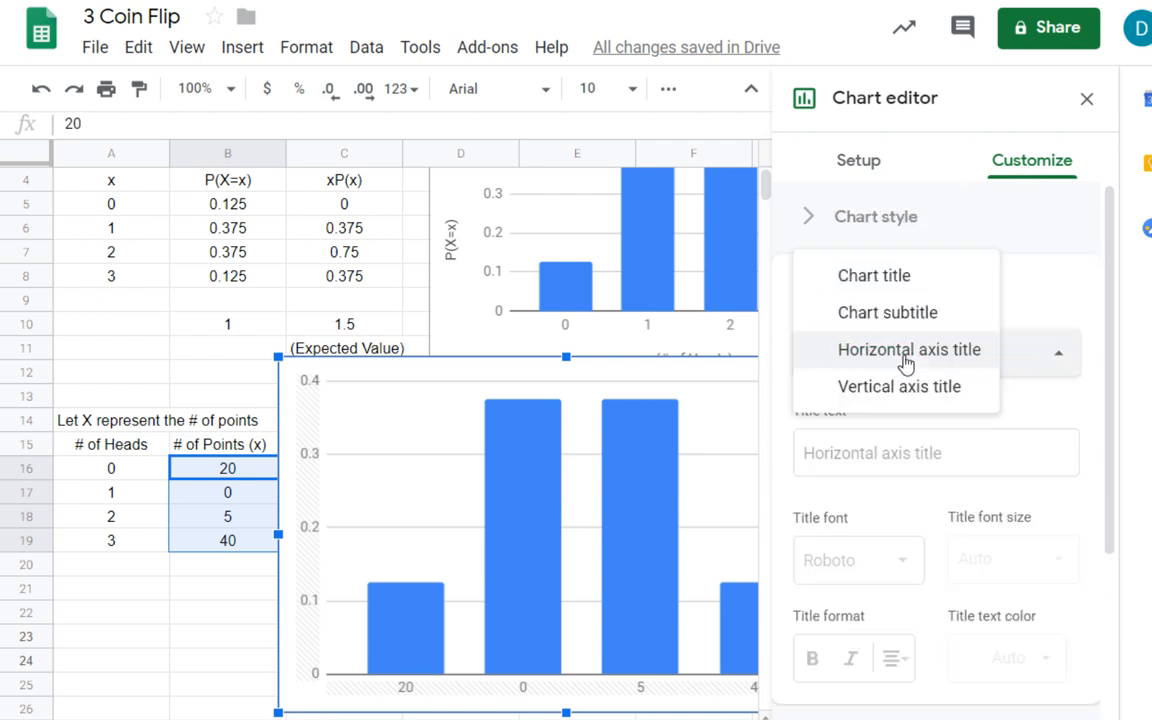
left_click(896, 288)
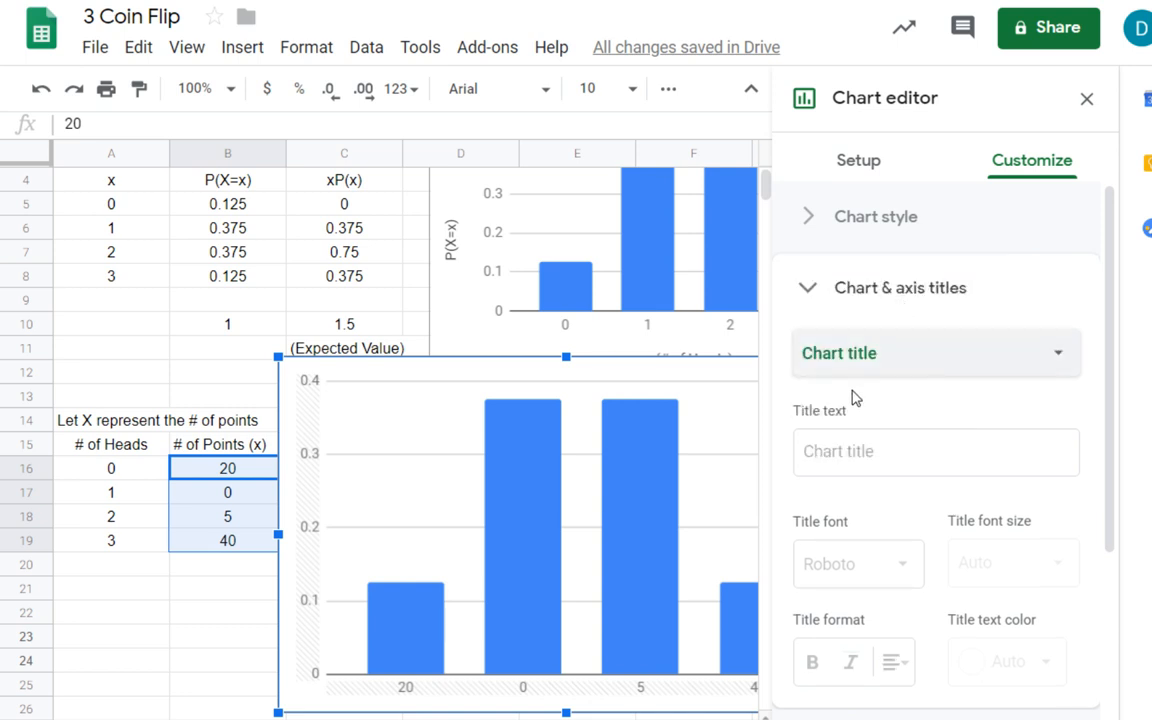
left_click(839, 451)
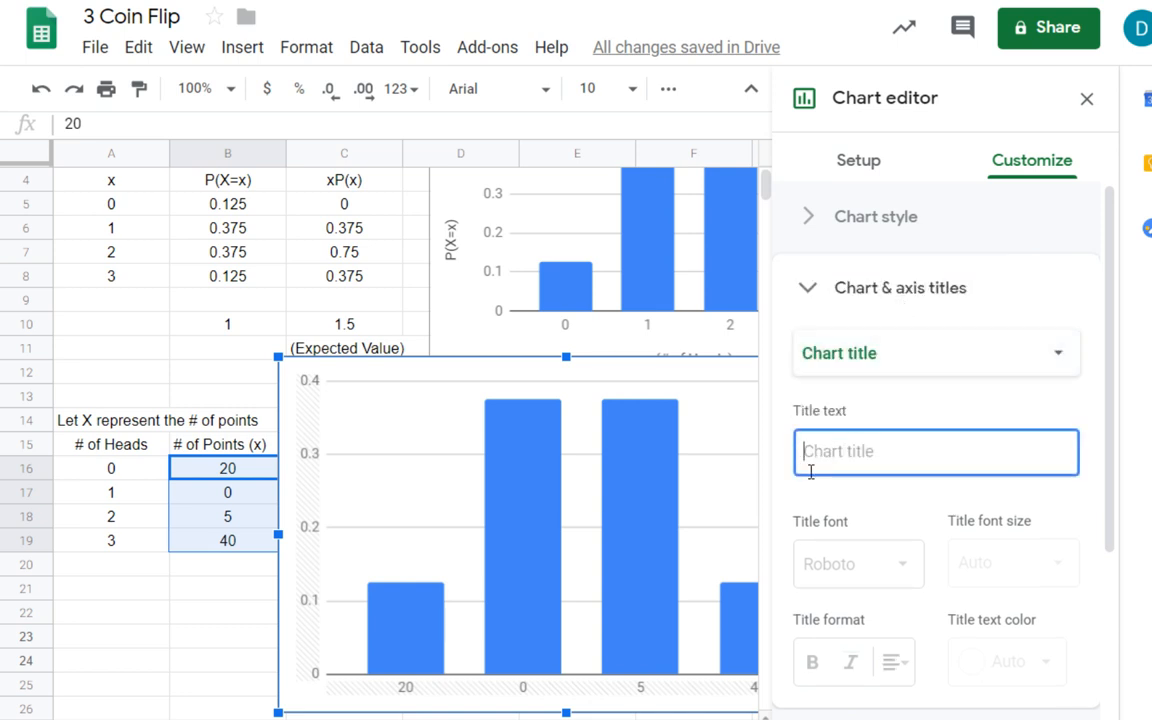
type("P")
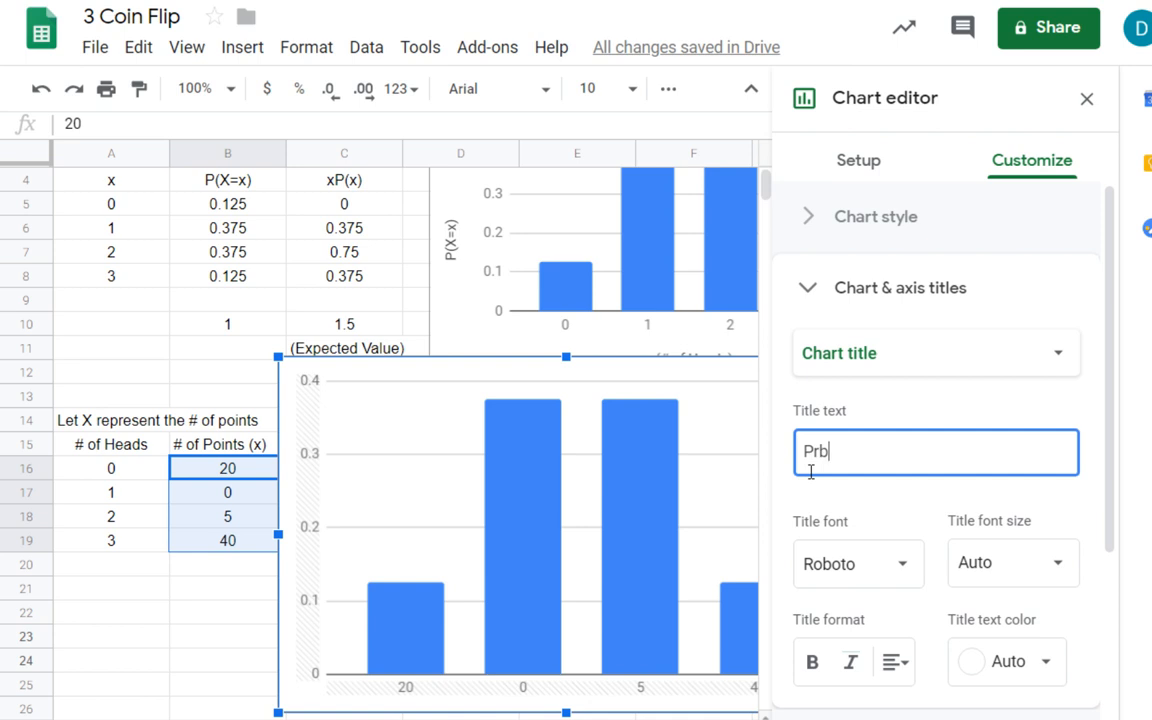
type("robability vs. # of p")
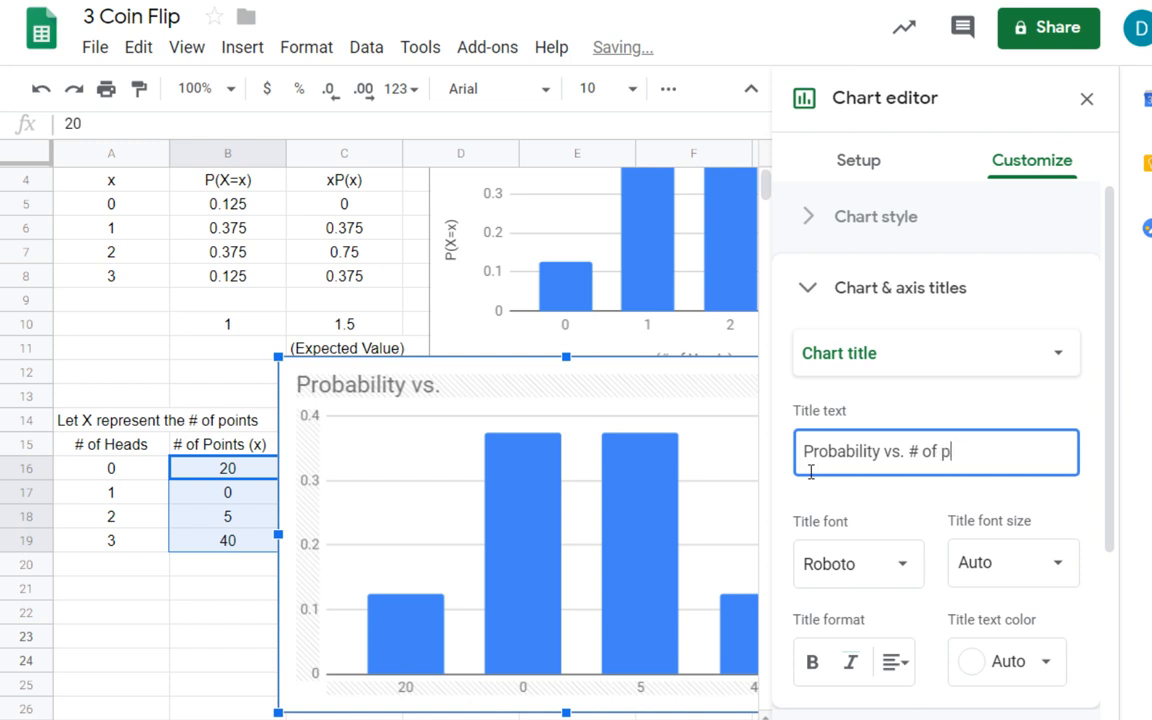
key("BackSpace")
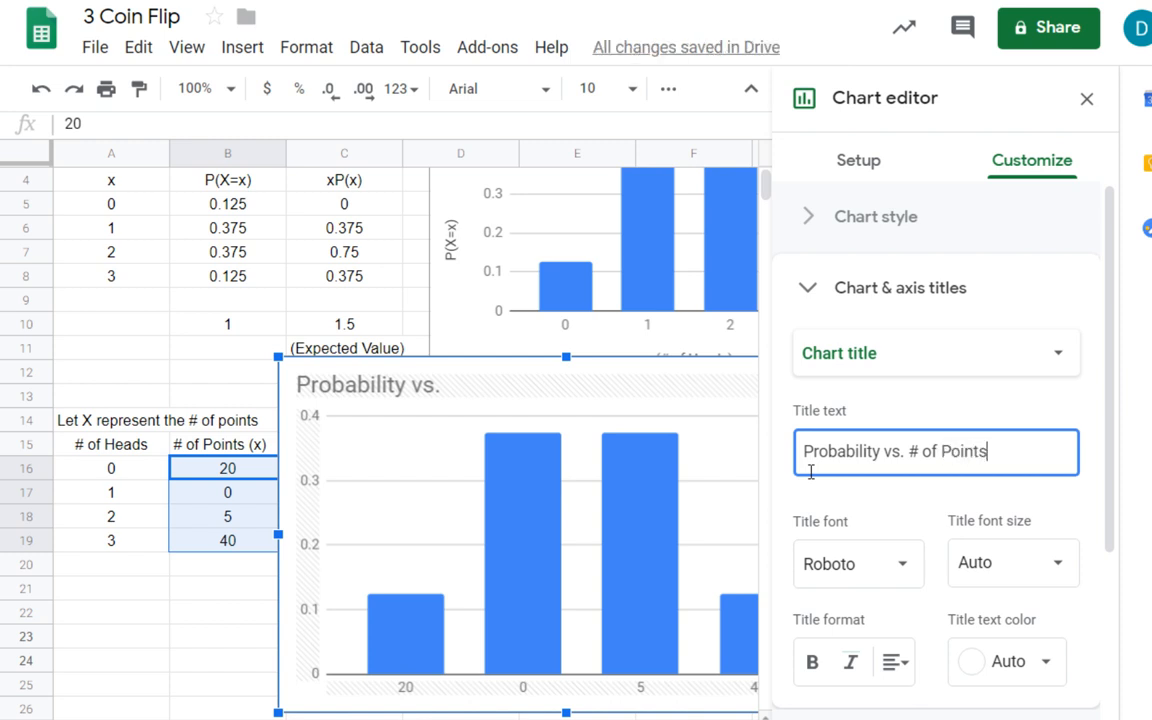
Set the chart's horizontal axis title to "# of Points (x)".
left_click(940, 353)
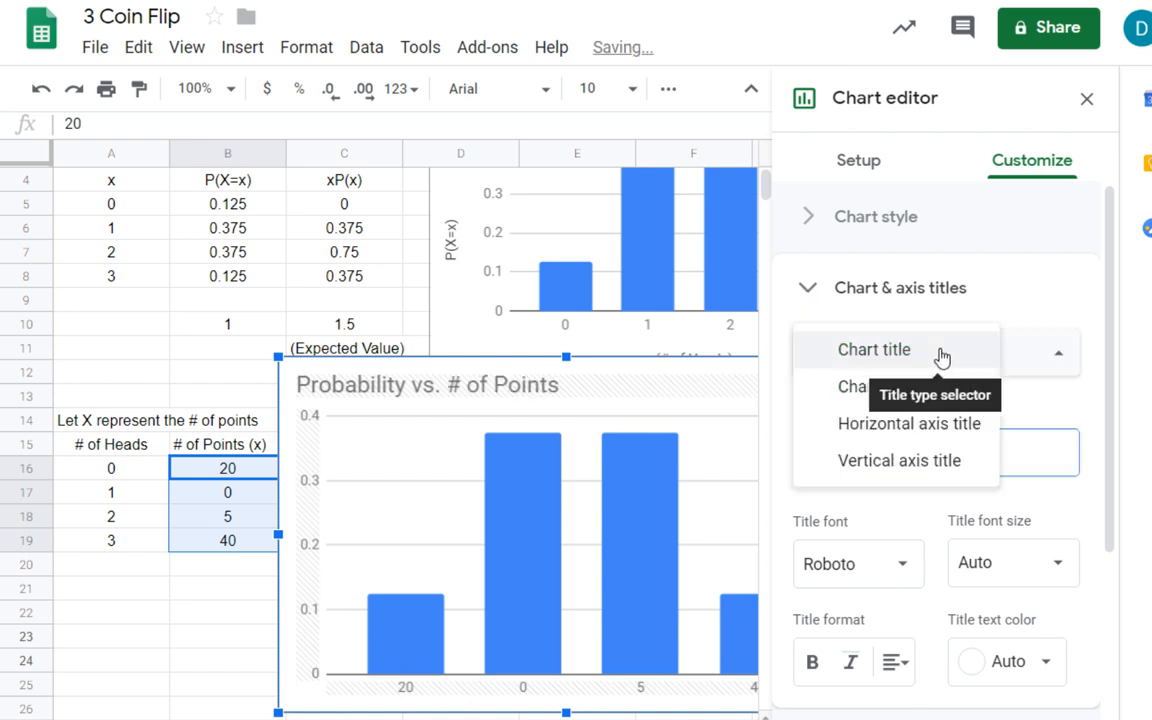
left_click(943, 426)
left_click(900, 452)
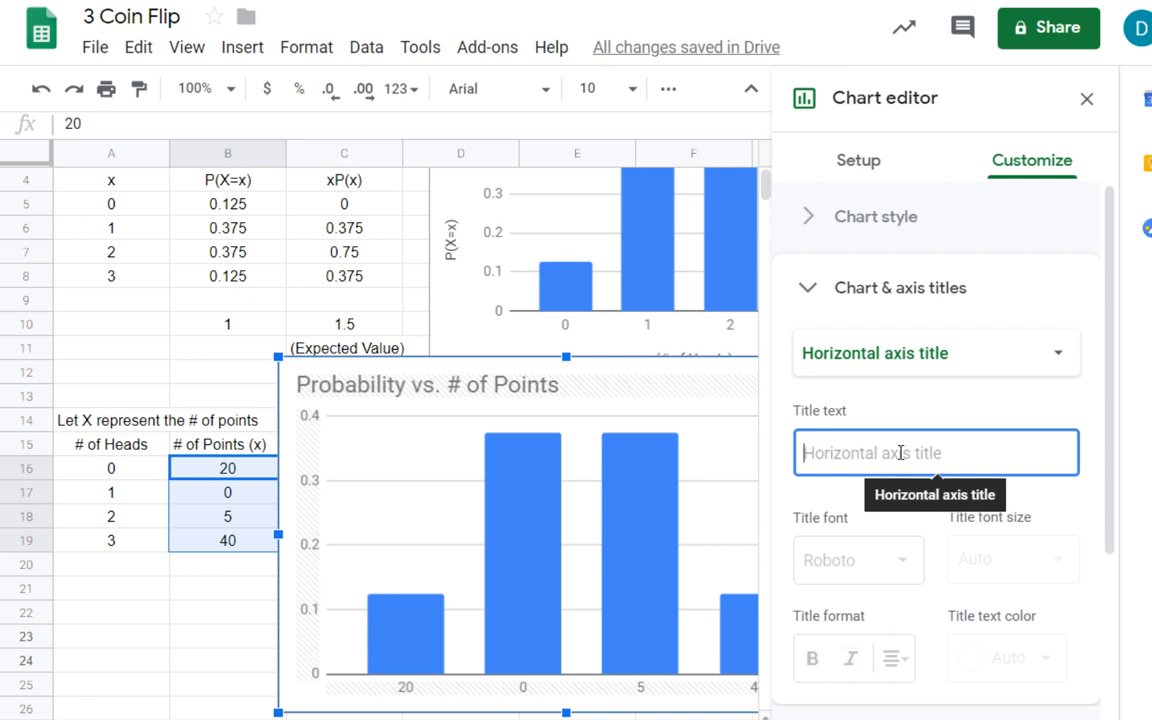
type("# of Points (x")
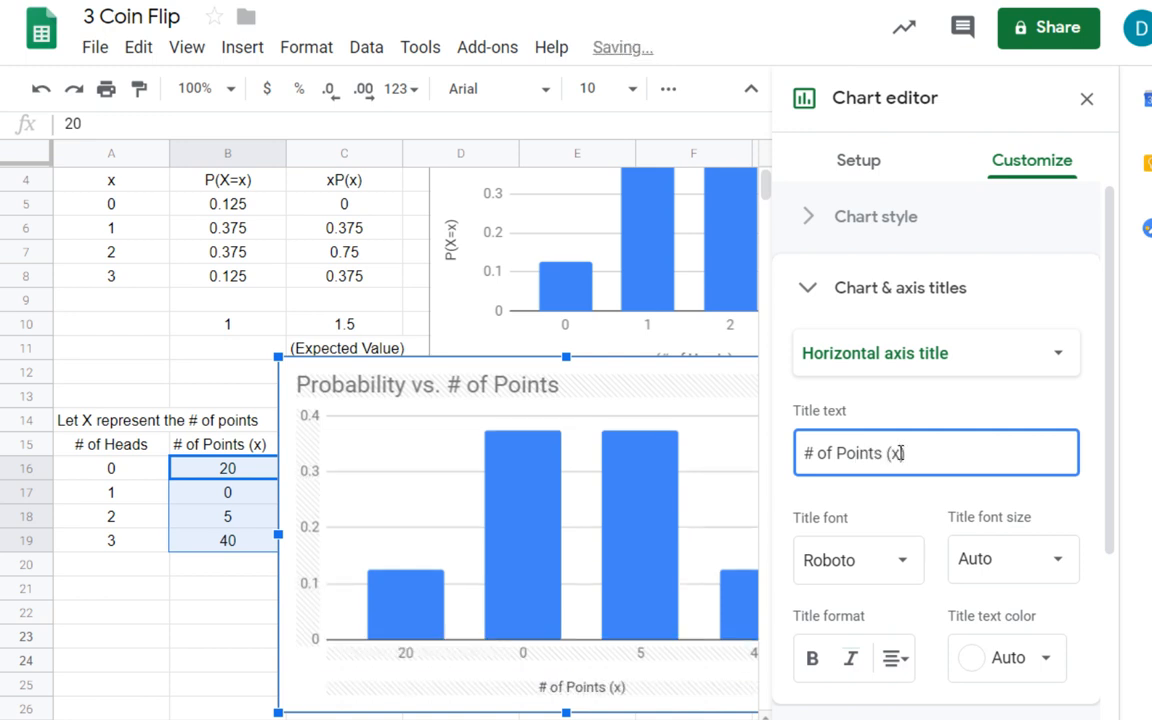
Complete the horizontal axis title as "# of Points (x)" and set the vertical axis title to "Probability (P(x))".
type(")")
left_click(861, 352)
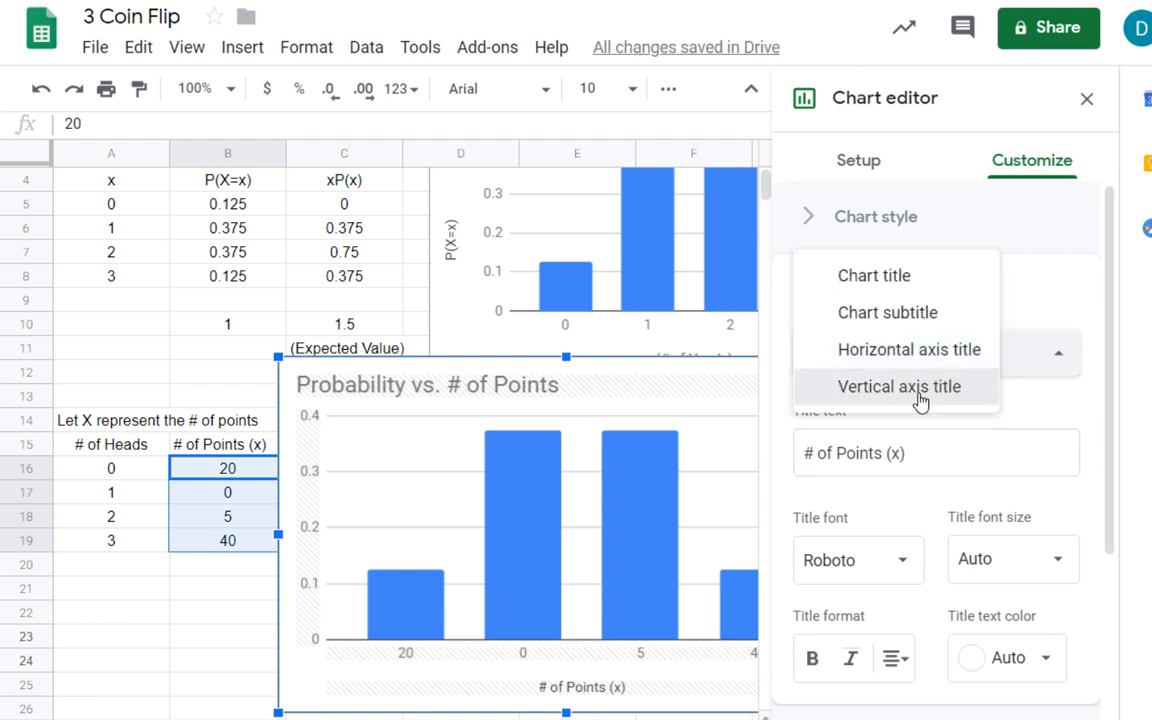
left_click(925, 392)
left_click(918, 458)
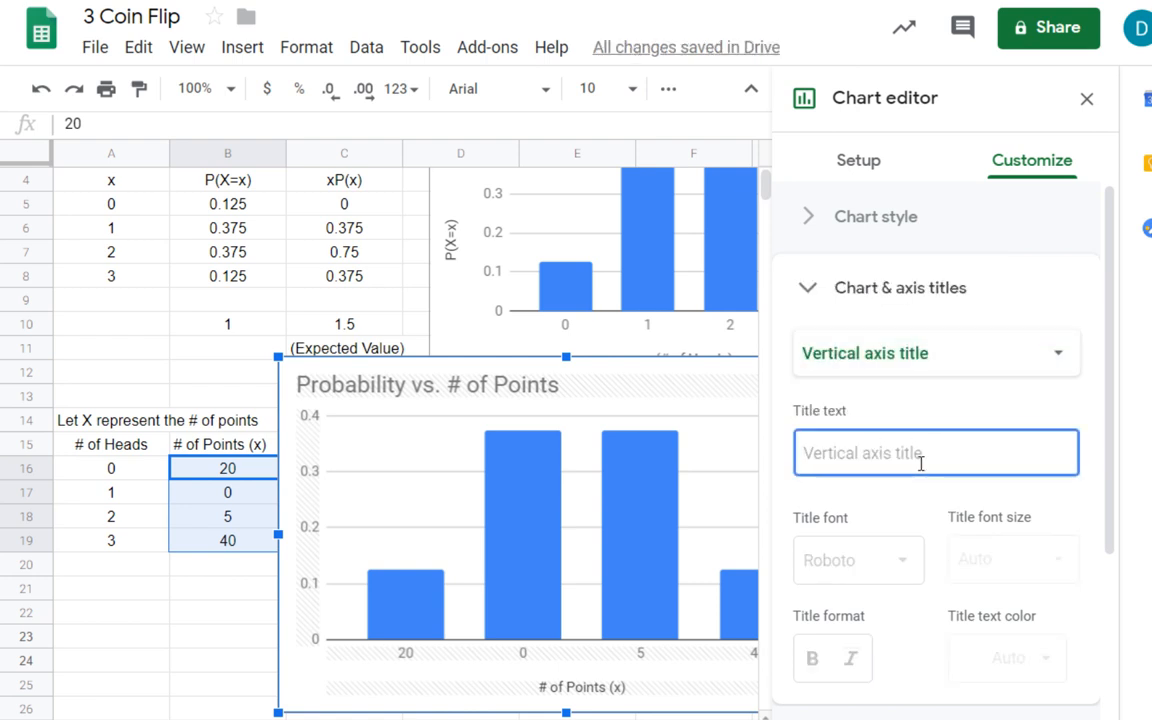
type("Probab")
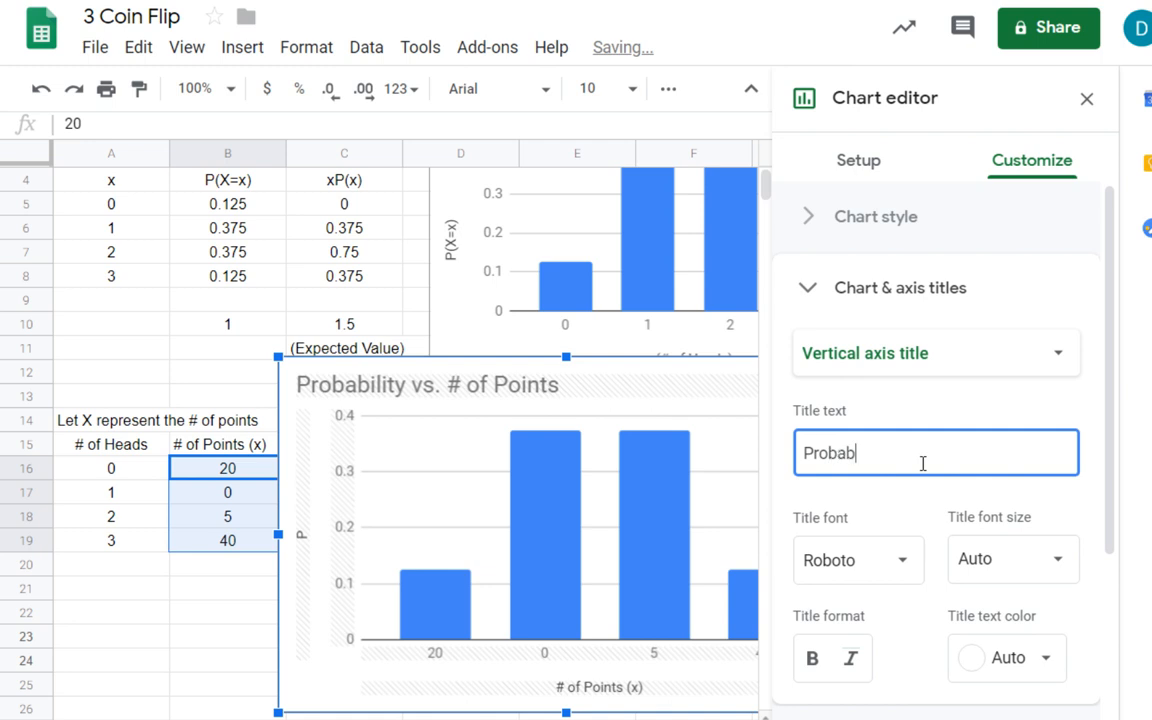
type("ility ")
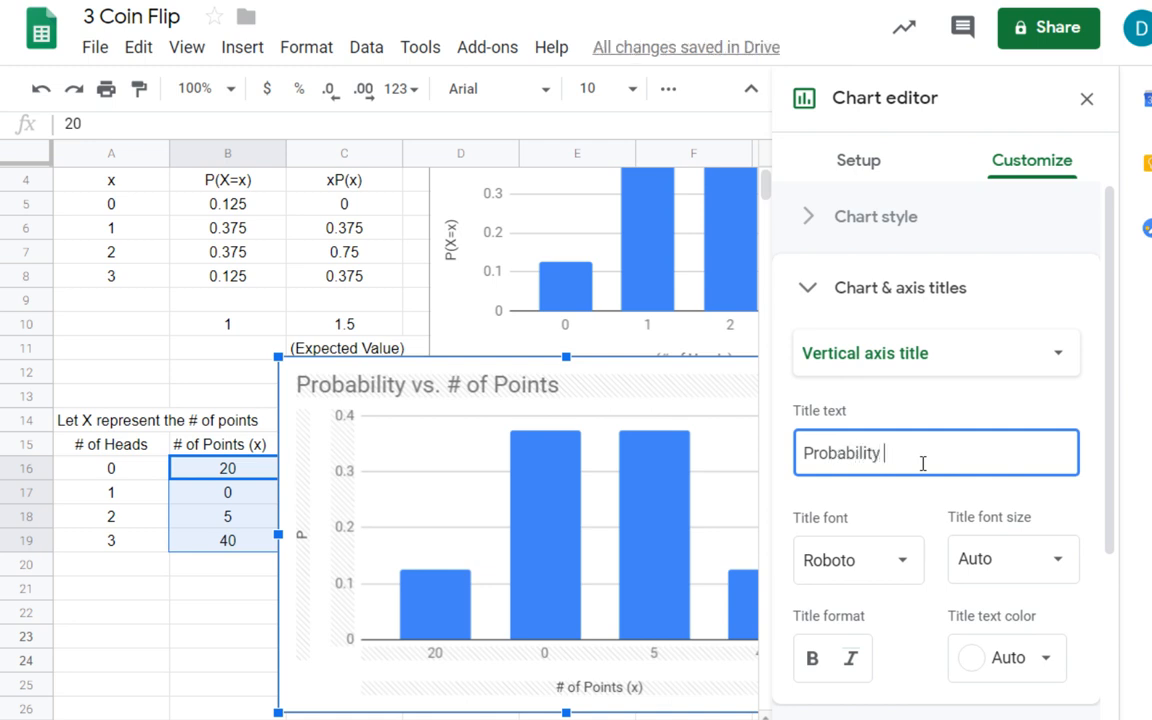
type("(P")
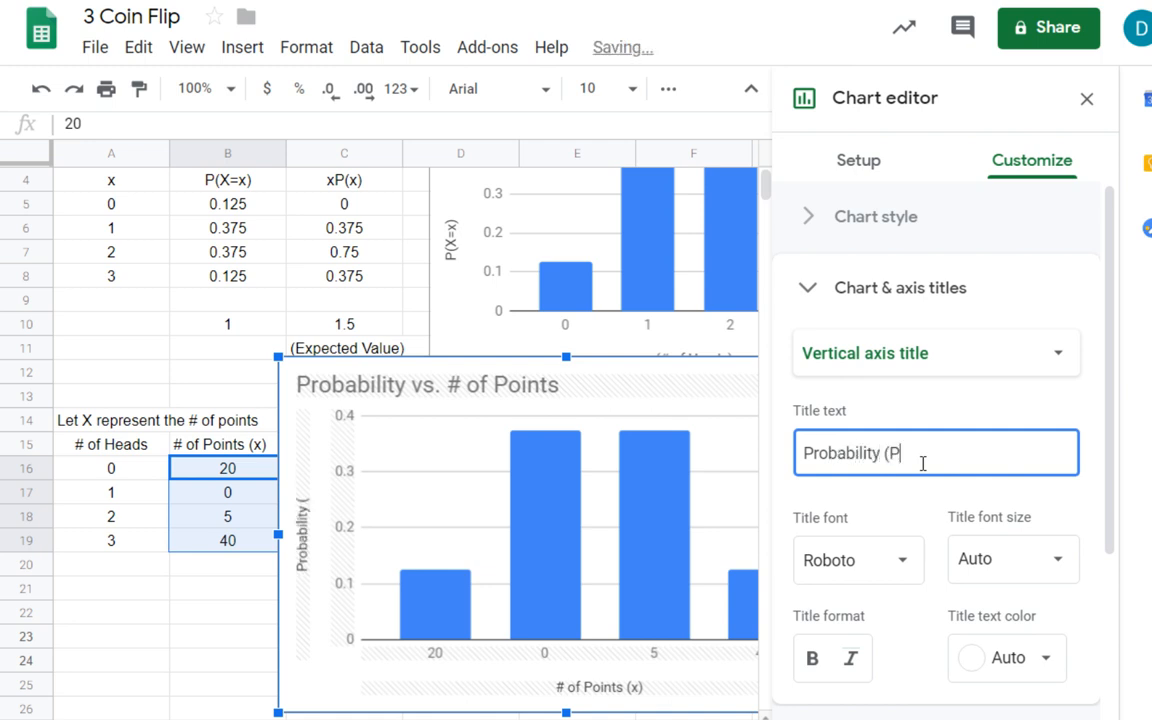
type("(x")
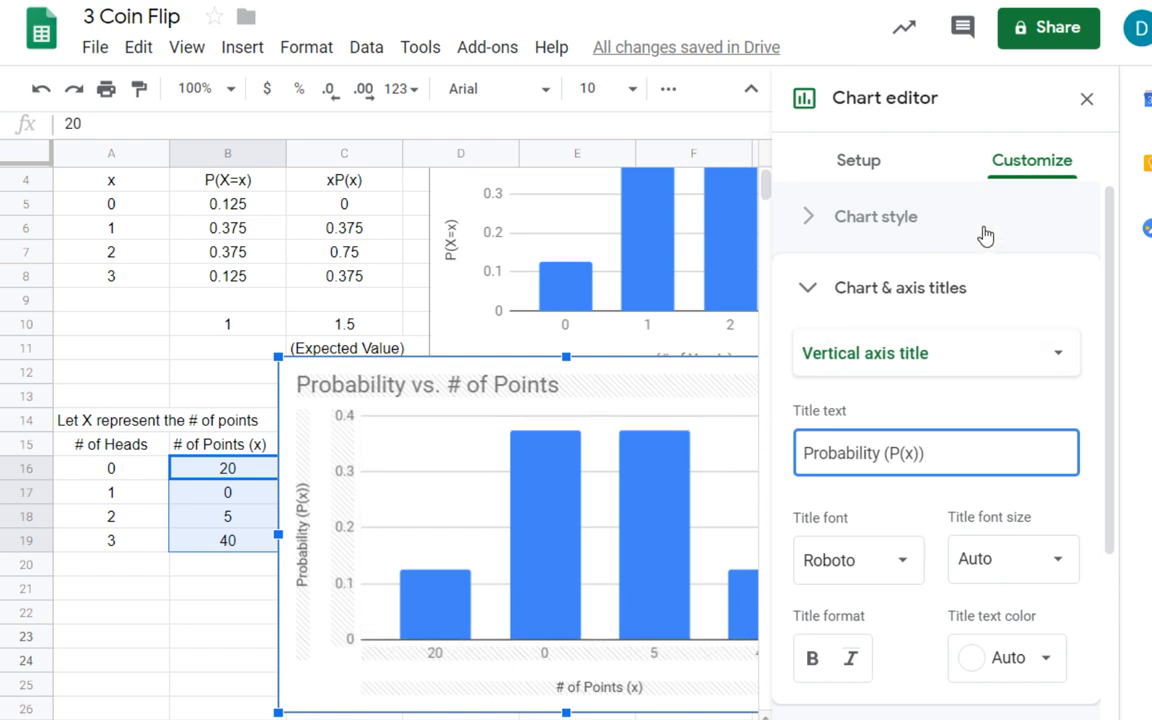
left_click(1087, 103)
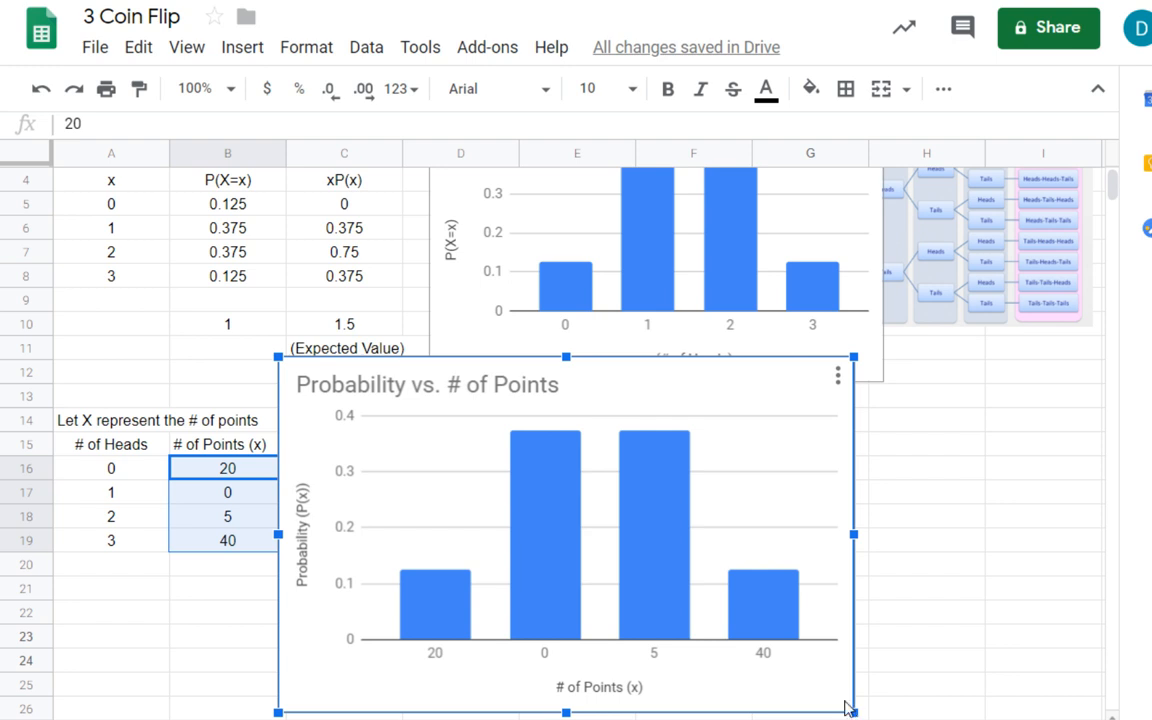
Shrink the points chart and move it beside the points table, below the number-of-heads chart, so it covers no data.
left_click_drag(846, 708, 661, 625)
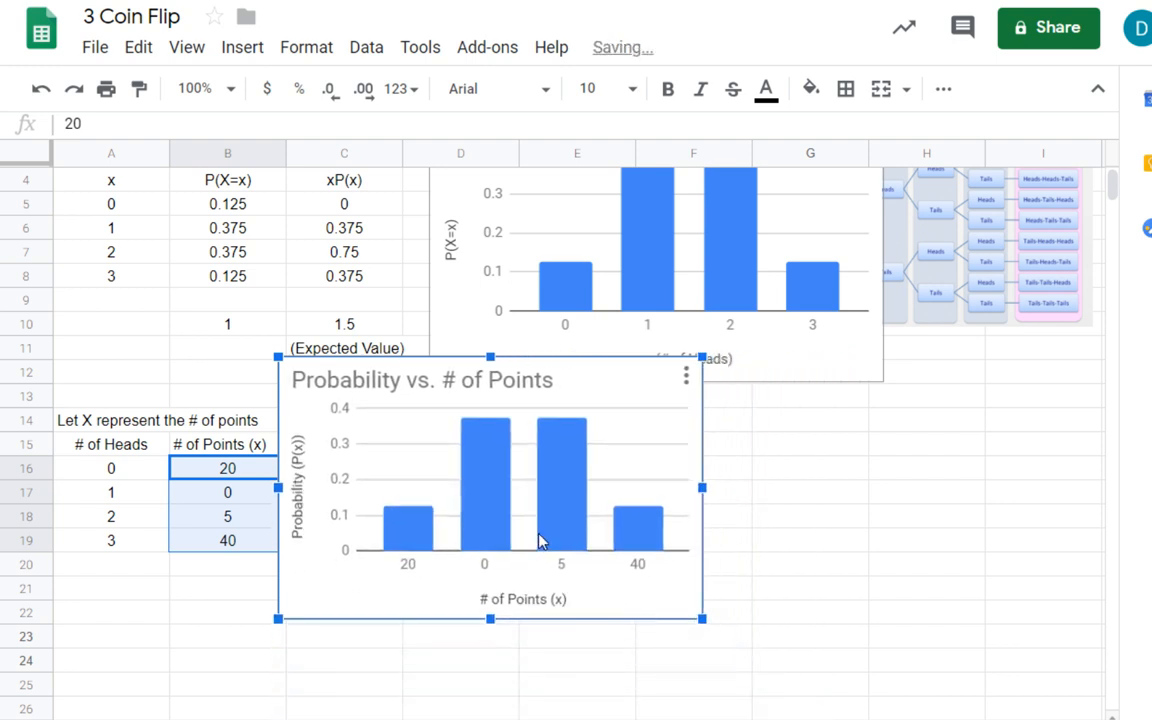
left_click_drag(538, 541, 814, 570)
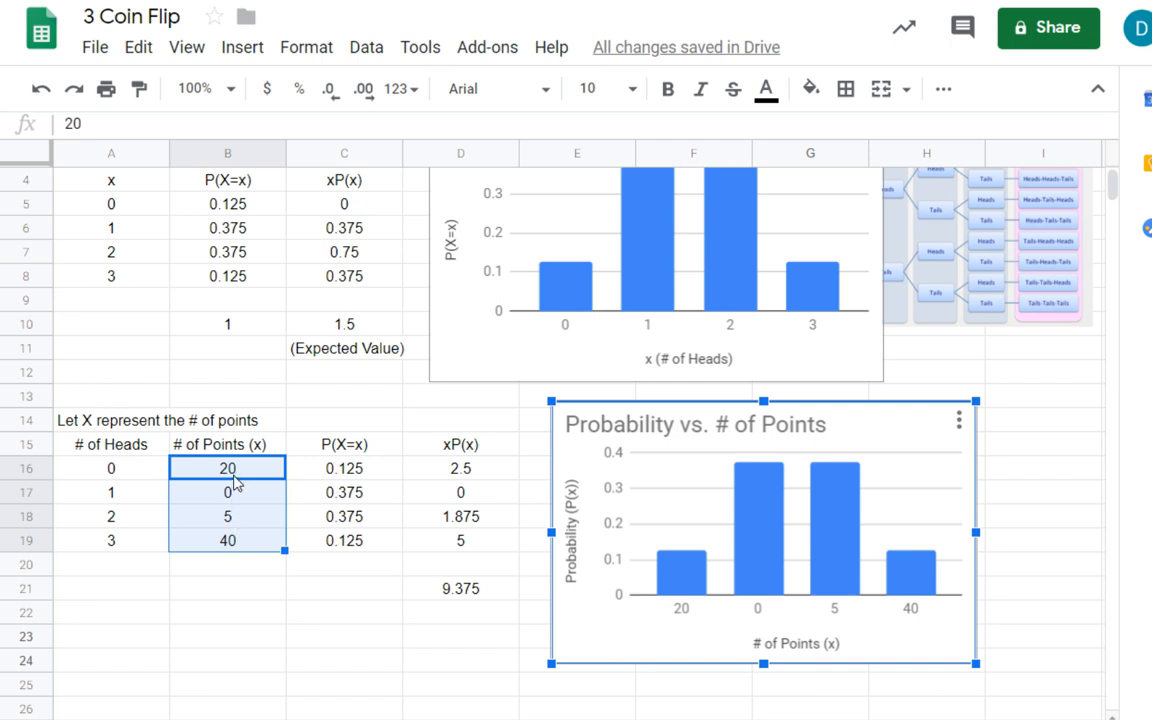
Sort the points table rows A16:D19 by column B in ascending order, without treating any row as a header.
left_click(107, 474)
left_click_drag(107, 474, 443, 552)
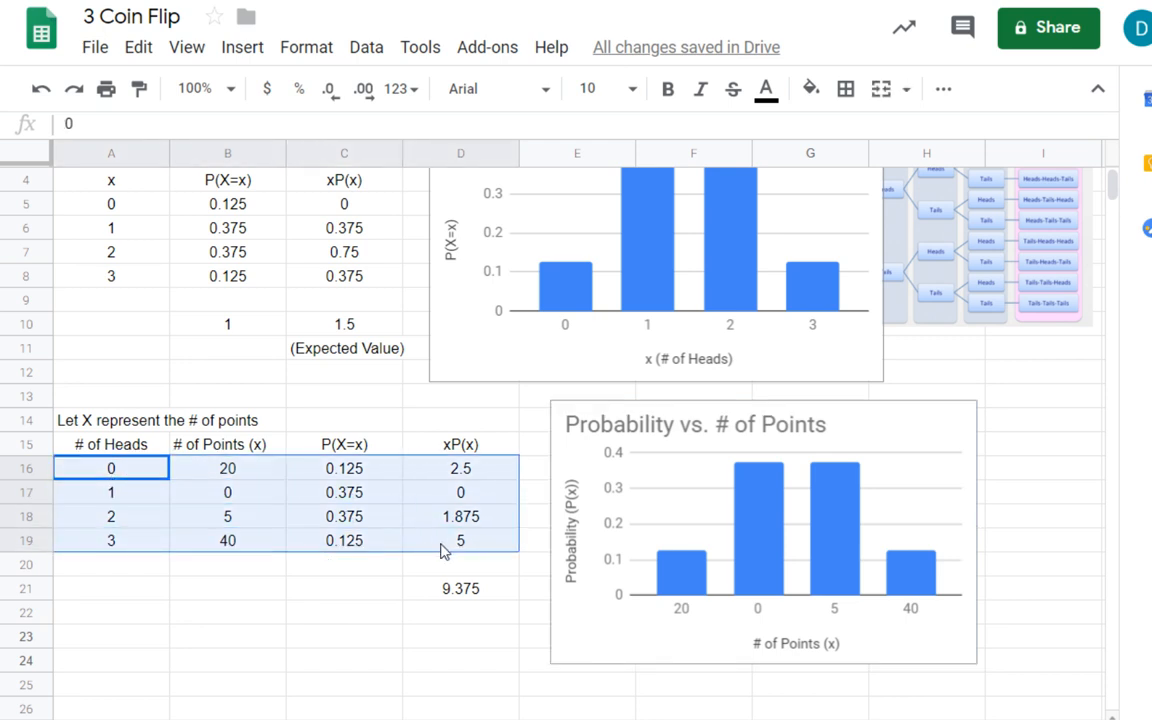
left_click(364, 47)
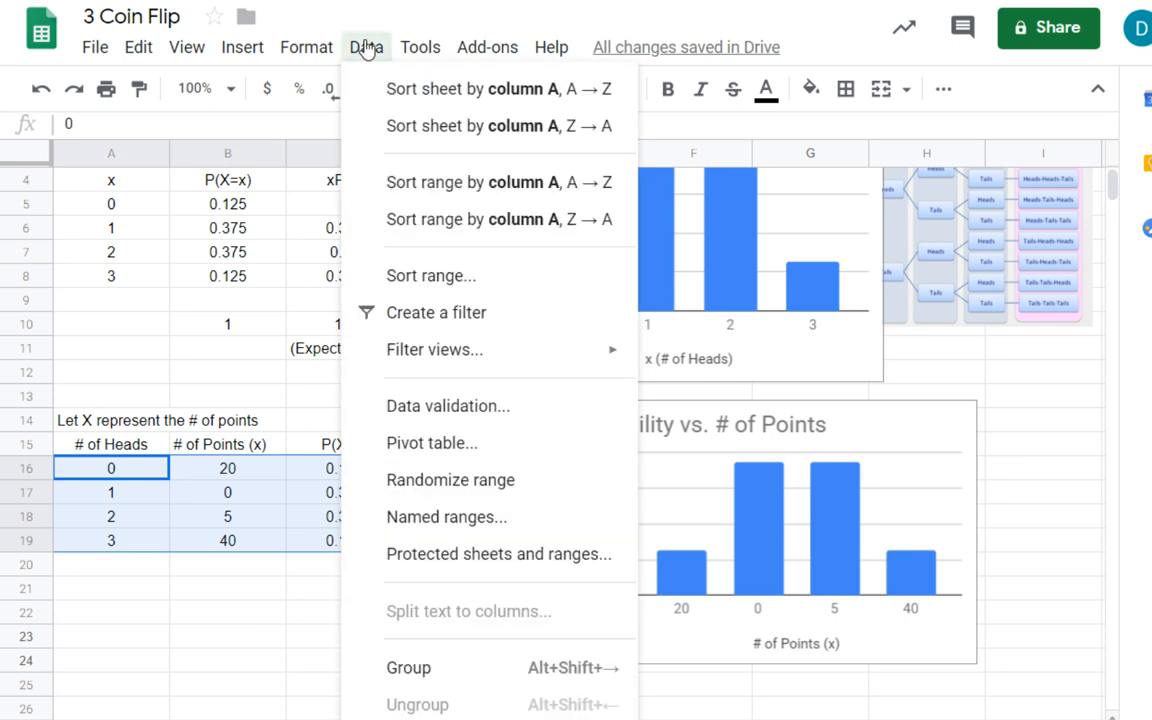
left_click(420, 277)
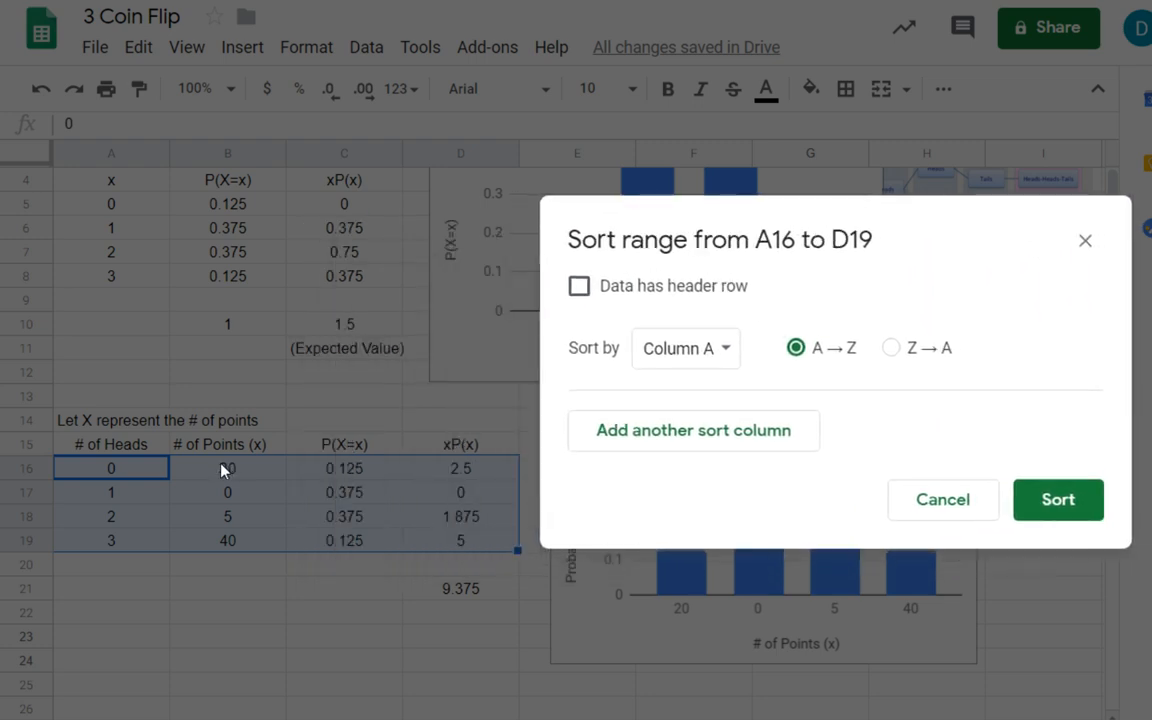
left_click(728, 348)
left_click(733, 397)
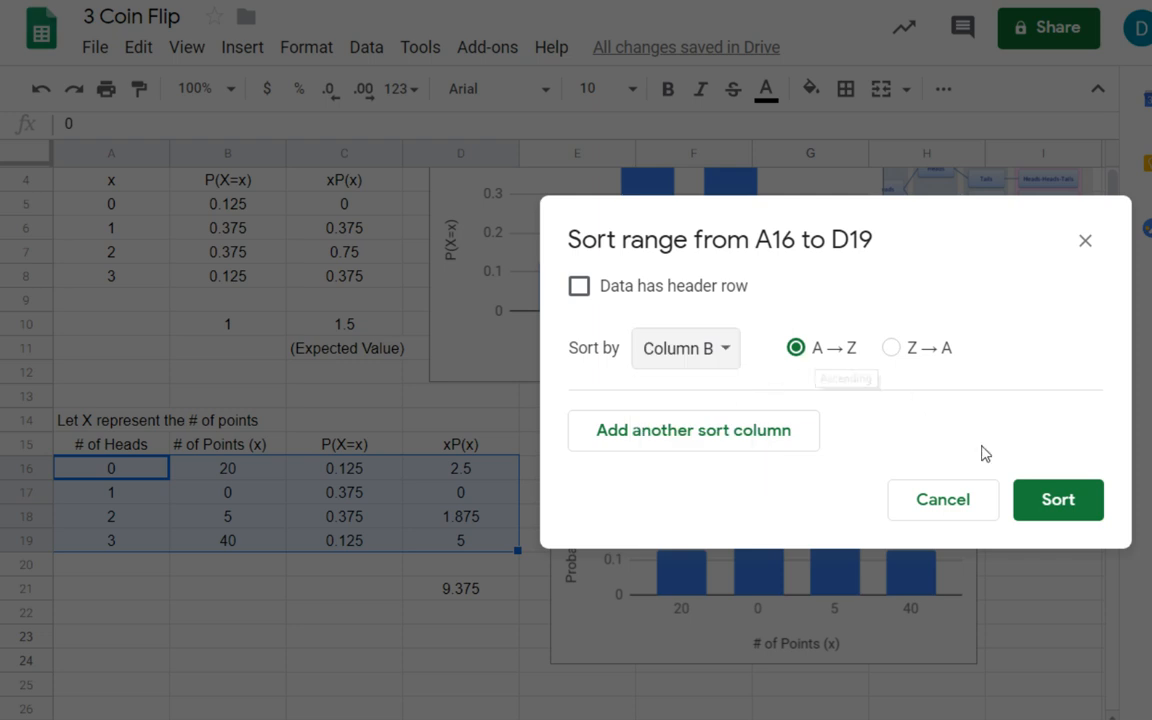
left_click(1054, 500)
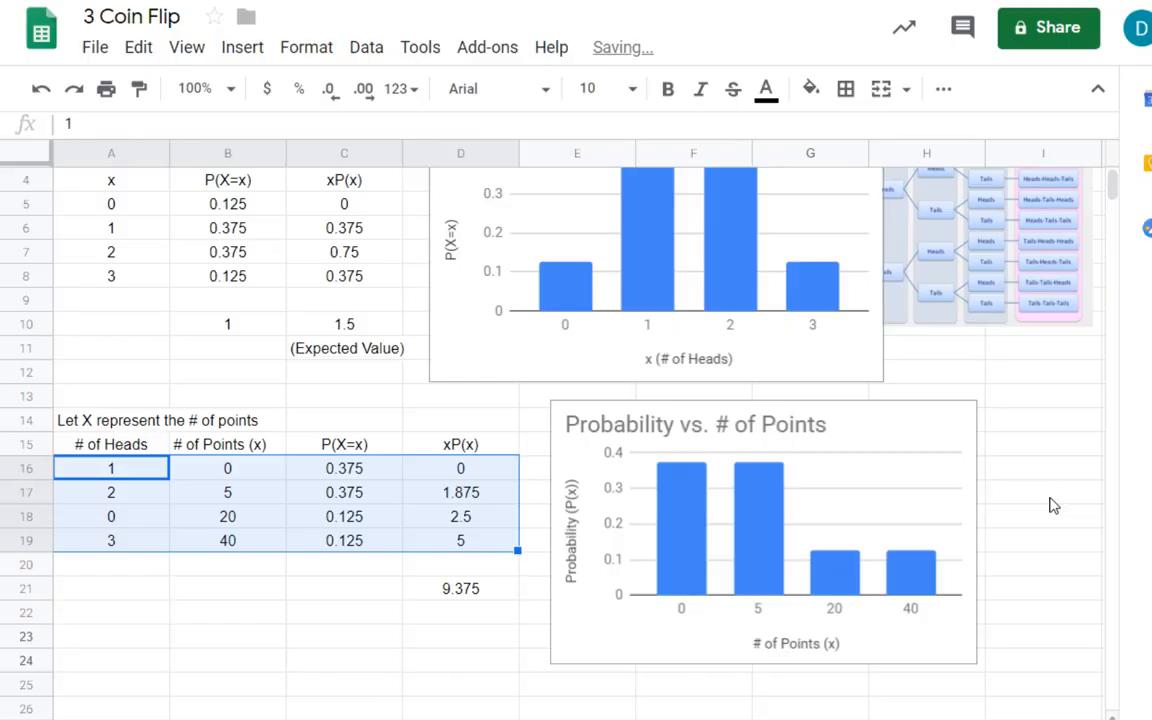